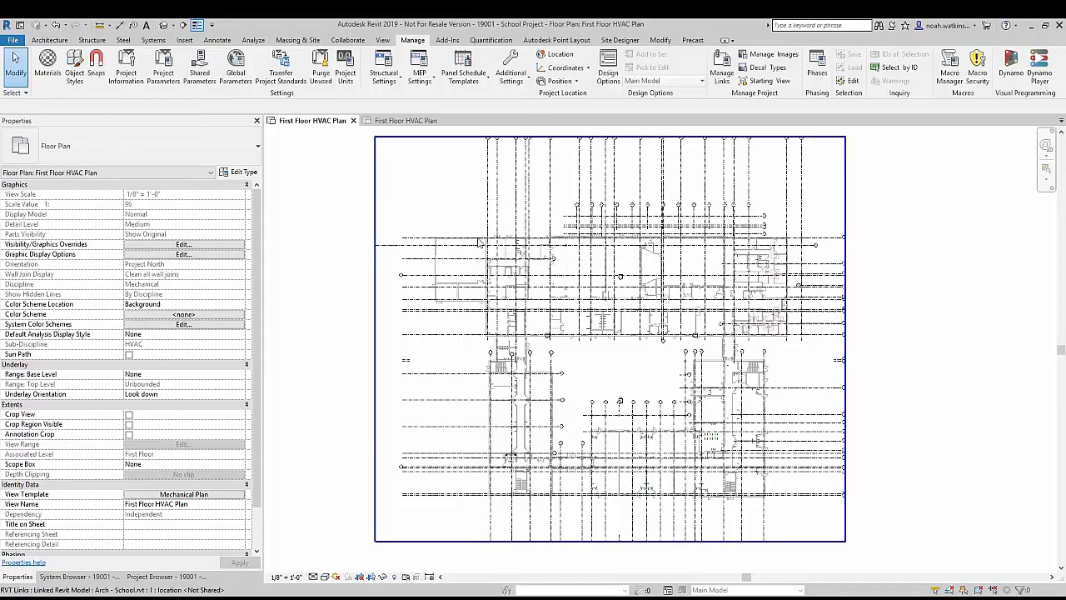
# Step: Check the Room Bounding type parameter of the linked Arch - School.rvt model without changing it
pyautogui.click(638, 305)
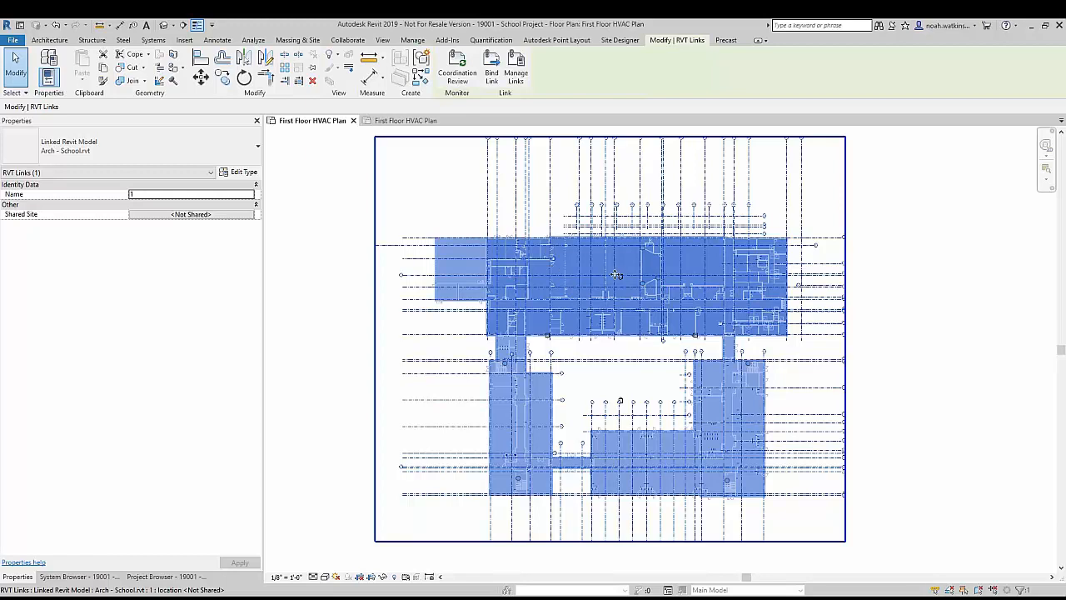
pyautogui.click(293, 182)
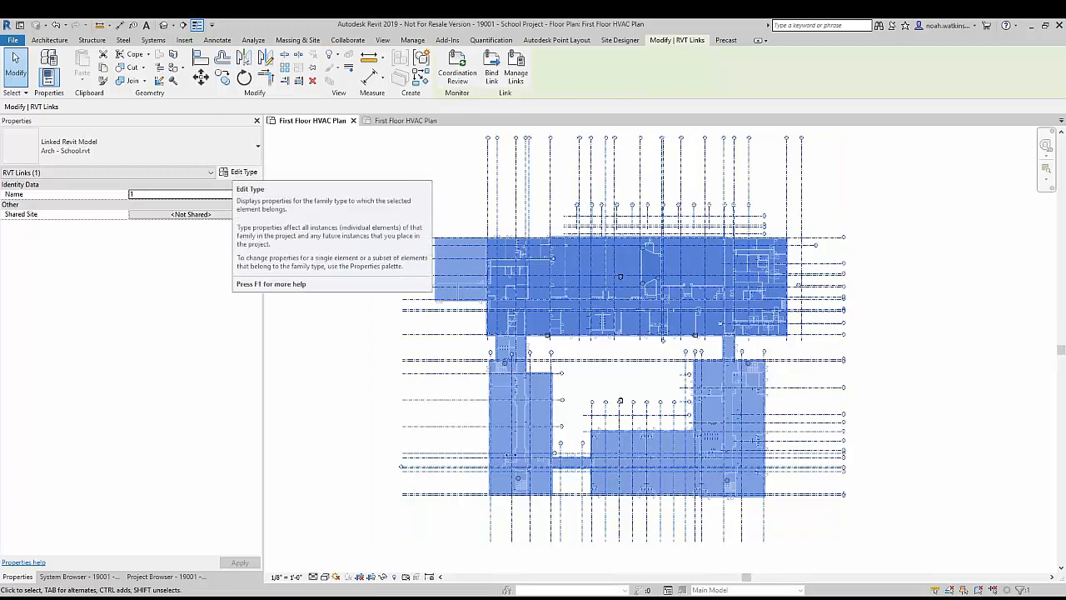
pyautogui.click(240, 171)
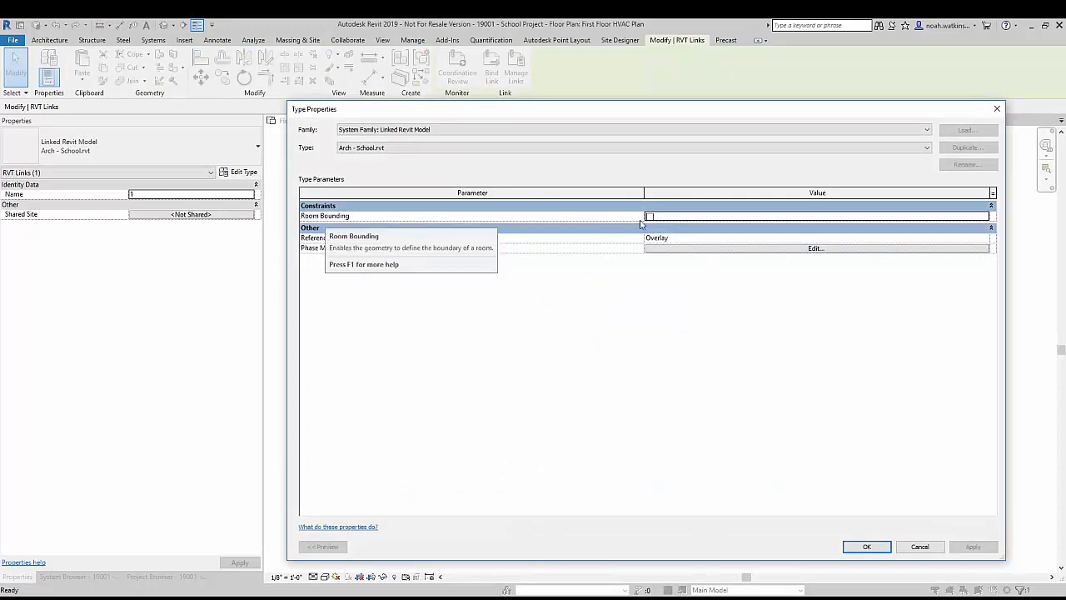
pyautogui.click(920, 548)
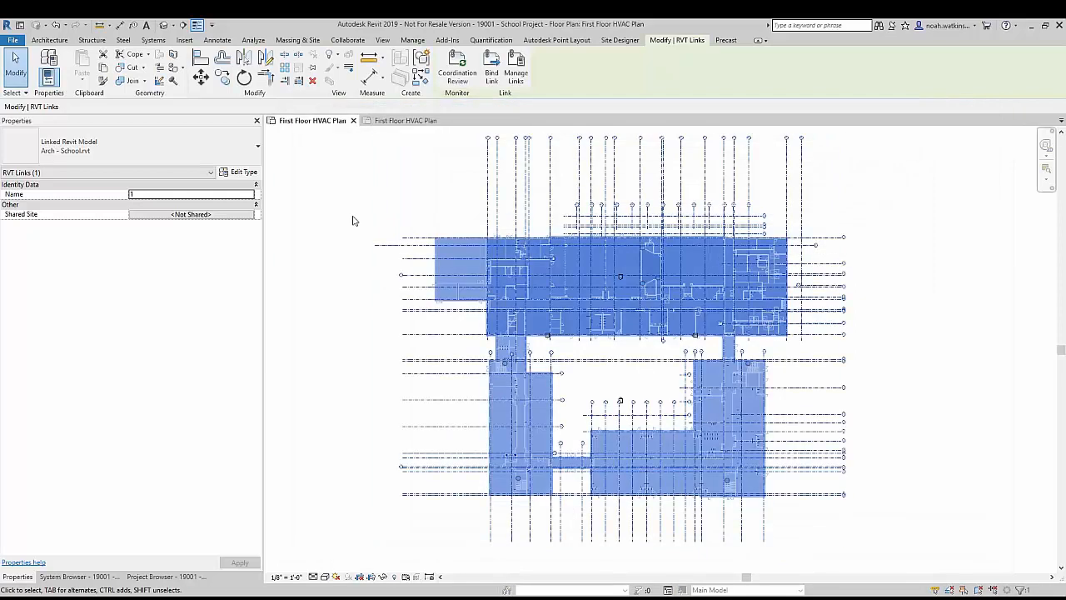
pyautogui.click(367, 261)
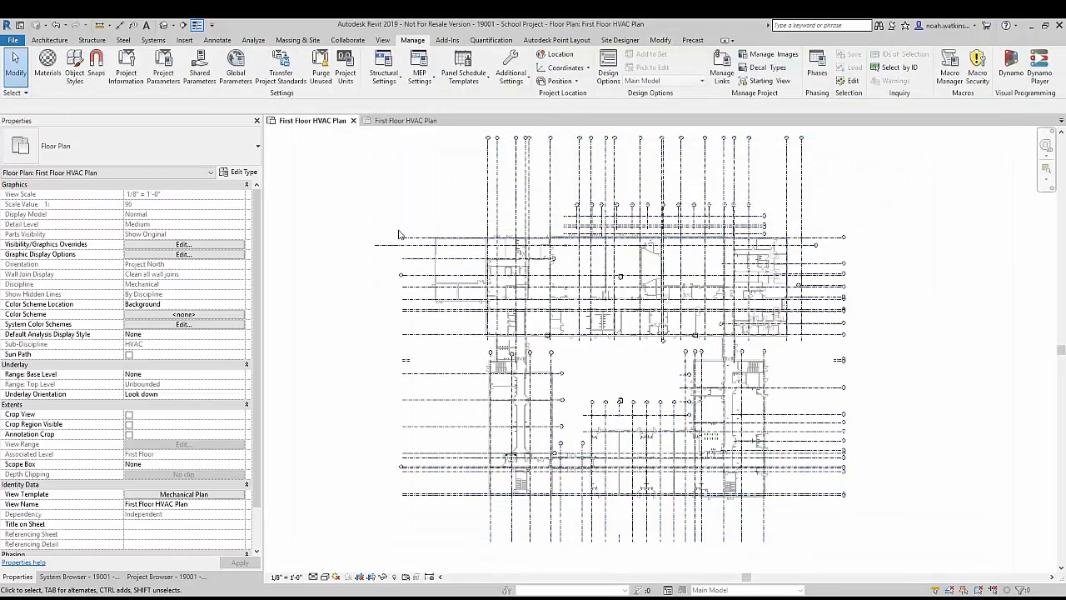
pyautogui.click(253, 40)
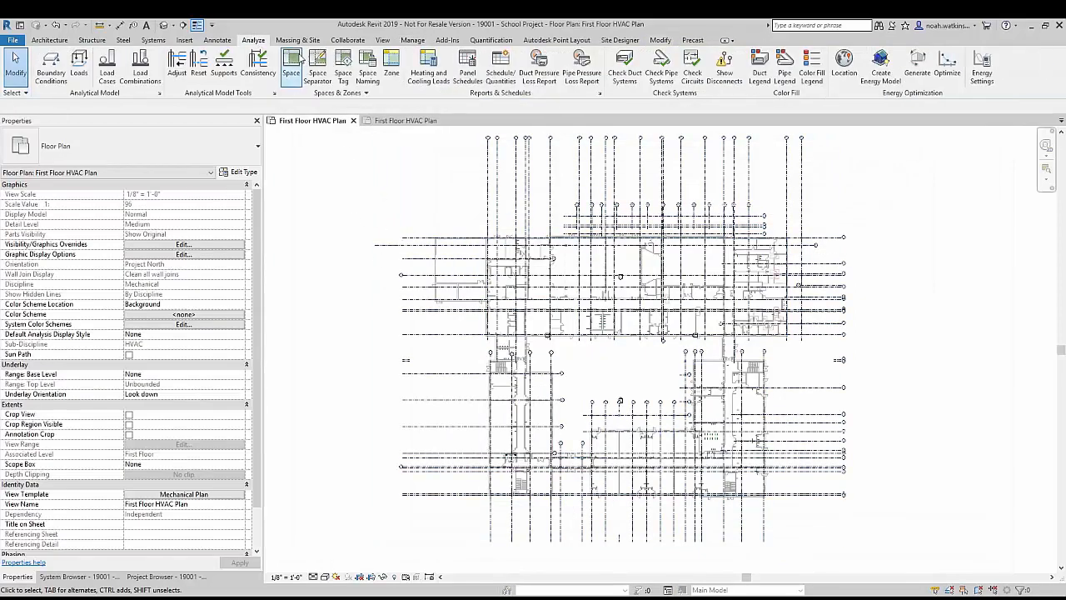
pyautogui.click(293, 63)
pyautogui.scroll(5, 468, 254)
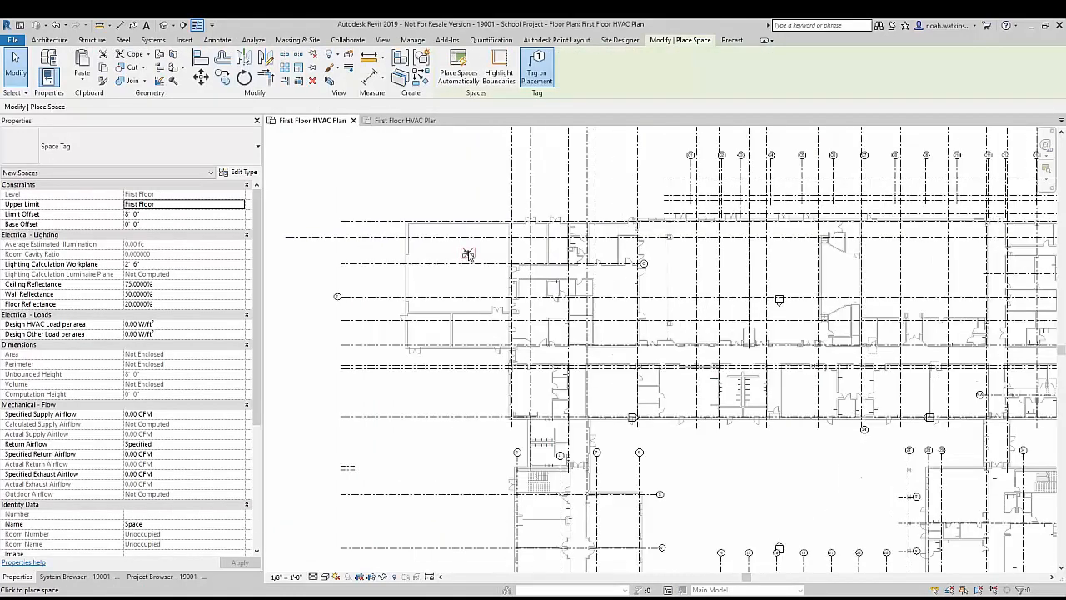
pyautogui.scroll(2, 468, 254)
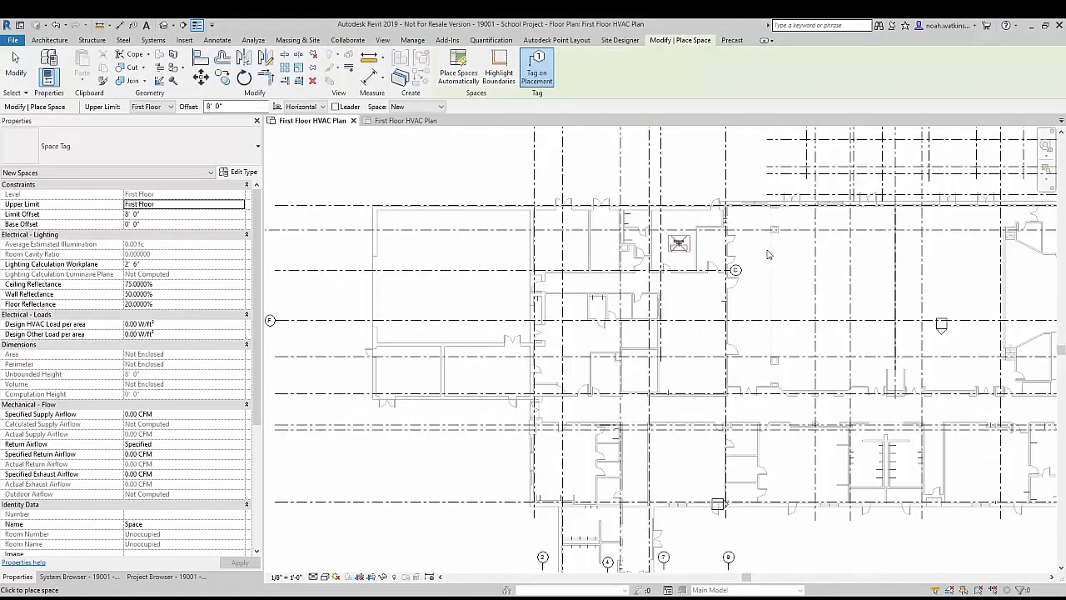
pyautogui.scroll(-5, 476, 285)
pyautogui.moveTo(734, 310); pyautogui.dragTo(729, 311, button='middle')
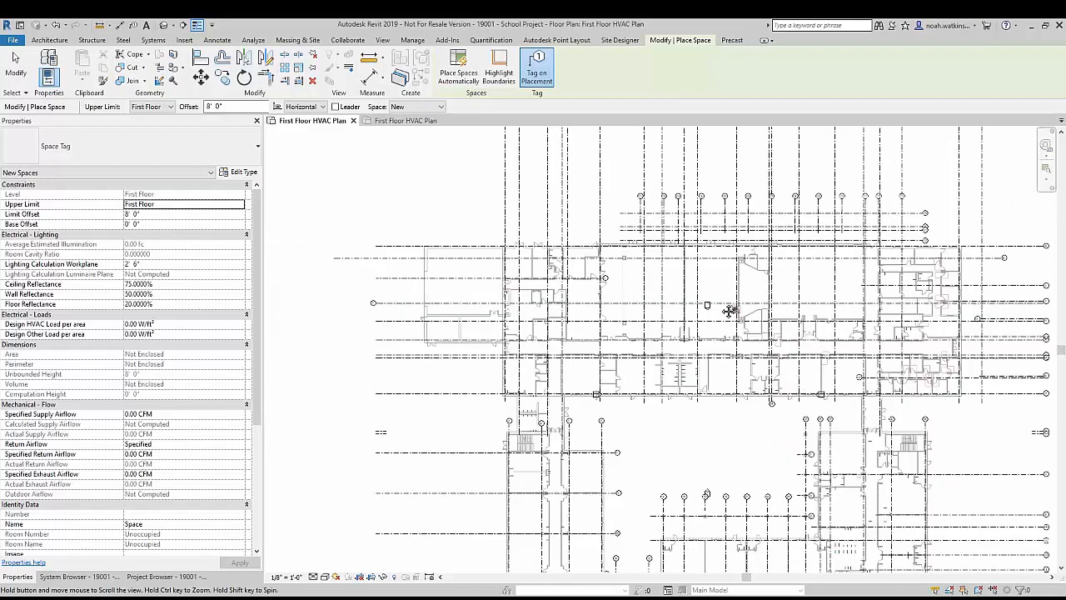
pyautogui.scroll(1, 729, 310)
pyautogui.scroll(2, 833, 319)
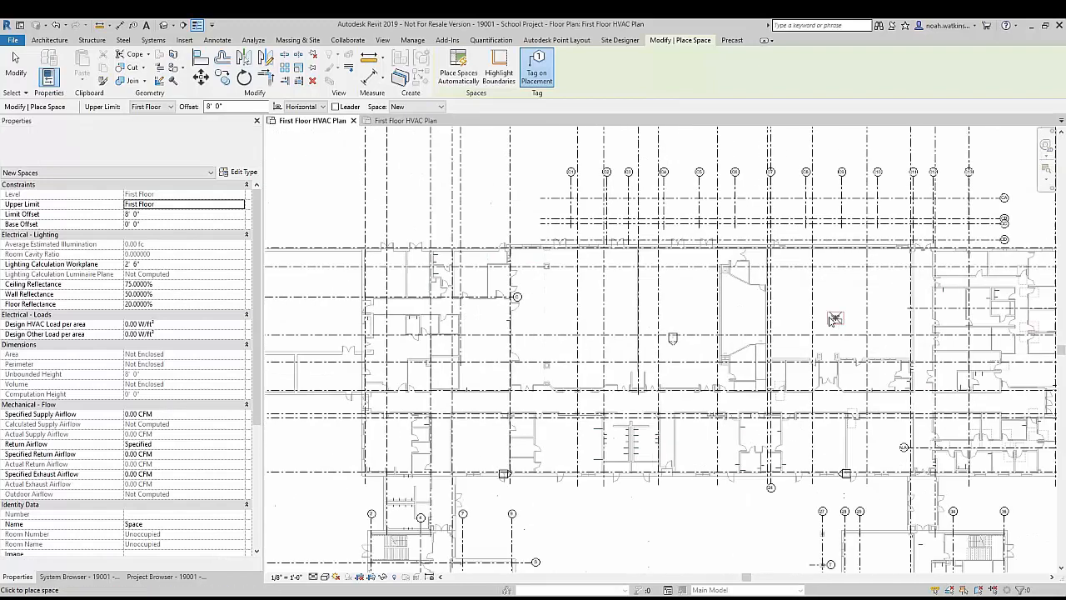
pyautogui.moveTo(273, 282); pyautogui.dragTo(486, 282, button='middle')
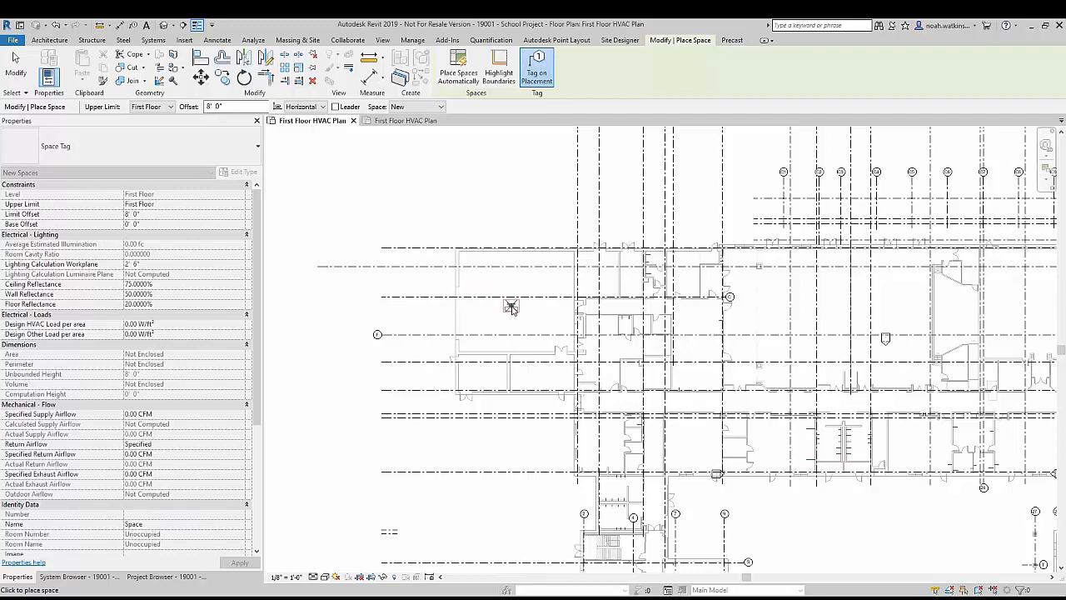
pyautogui.press('Escape')
pyautogui.press('Escape')
# Step: Enable Room Bounding in the type properties of the linked Arch - School.rvt model
pyautogui.scroll(-2, 508, 307)
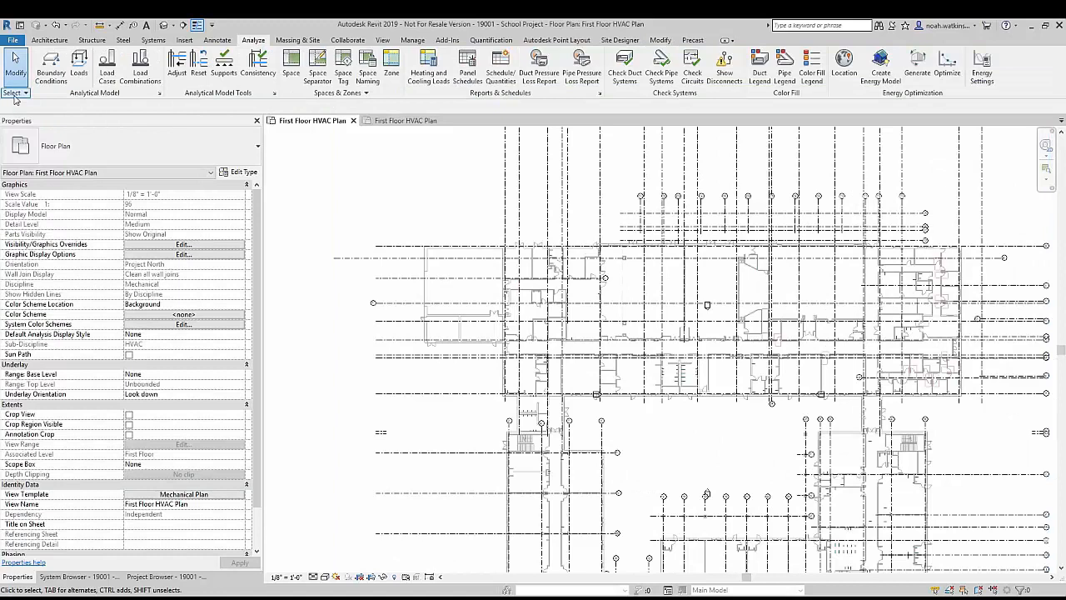
pyautogui.click(16, 93)
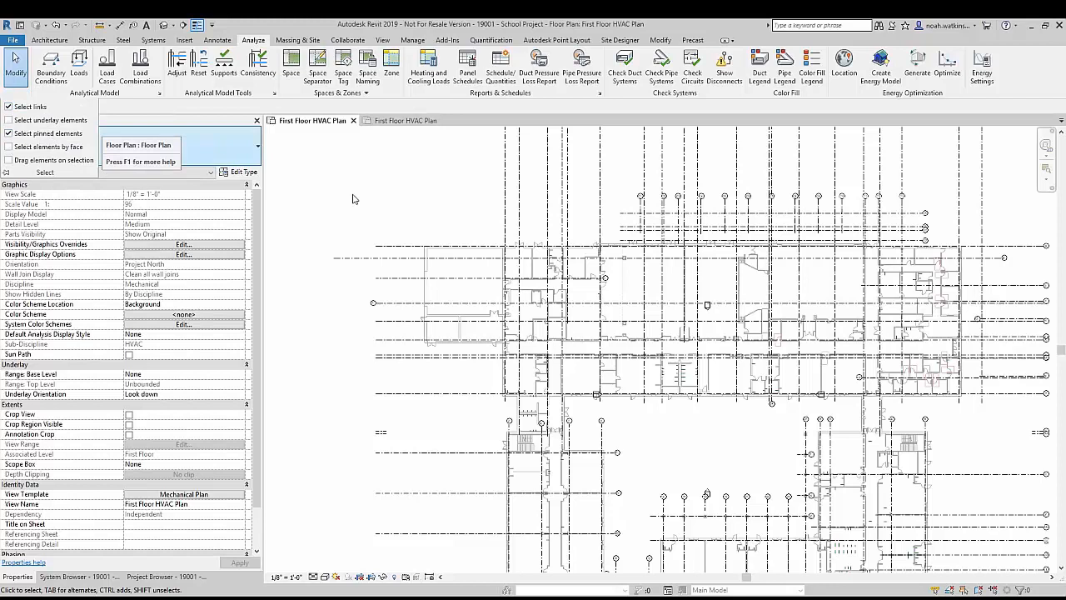
pyautogui.click(437, 254)
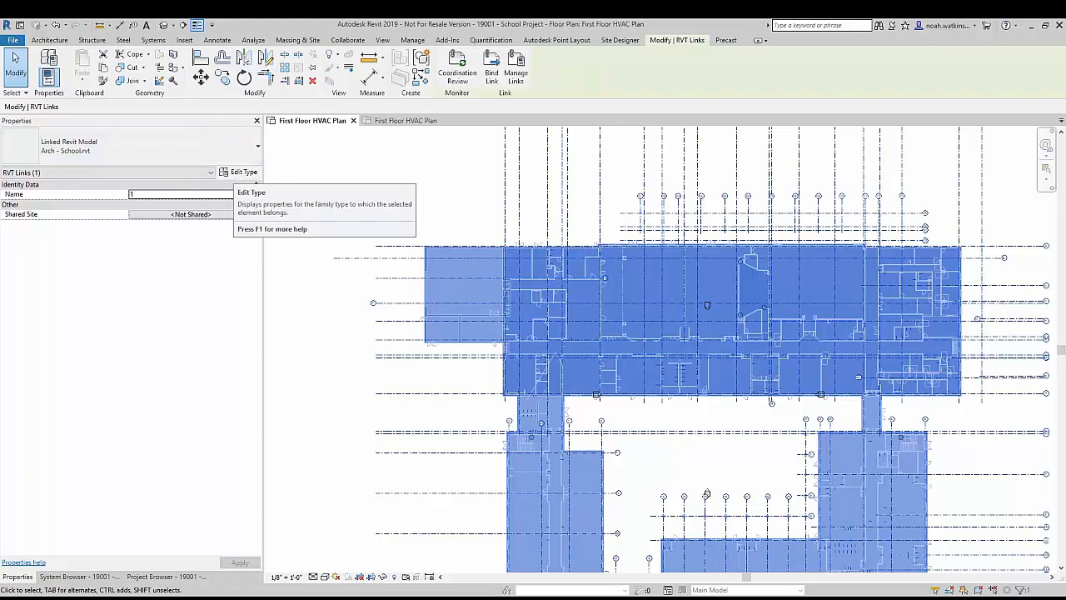
pyautogui.click(235, 175)
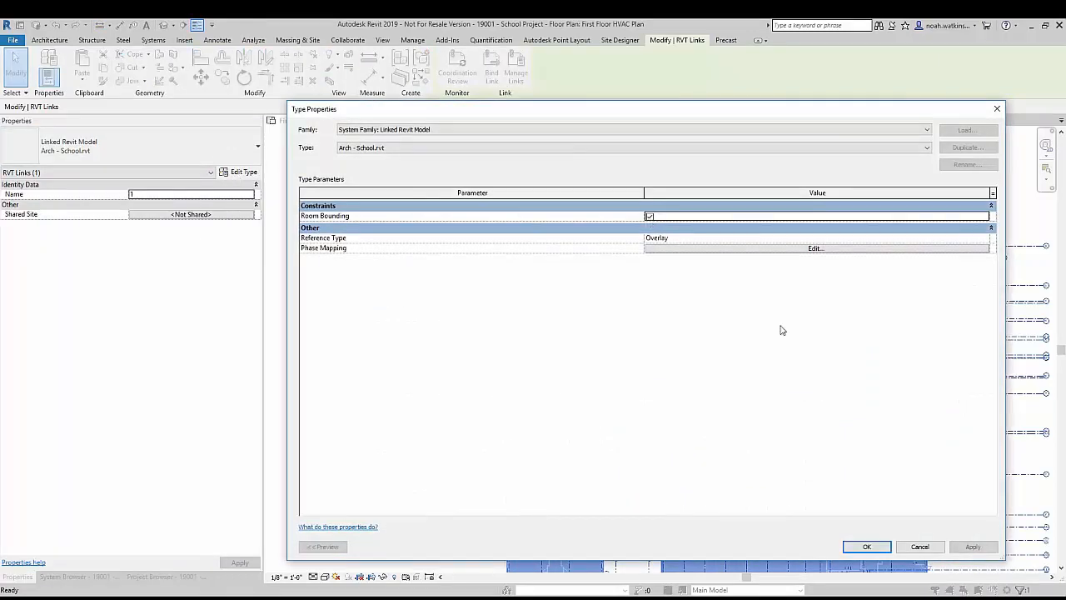
pyautogui.click(871, 548)
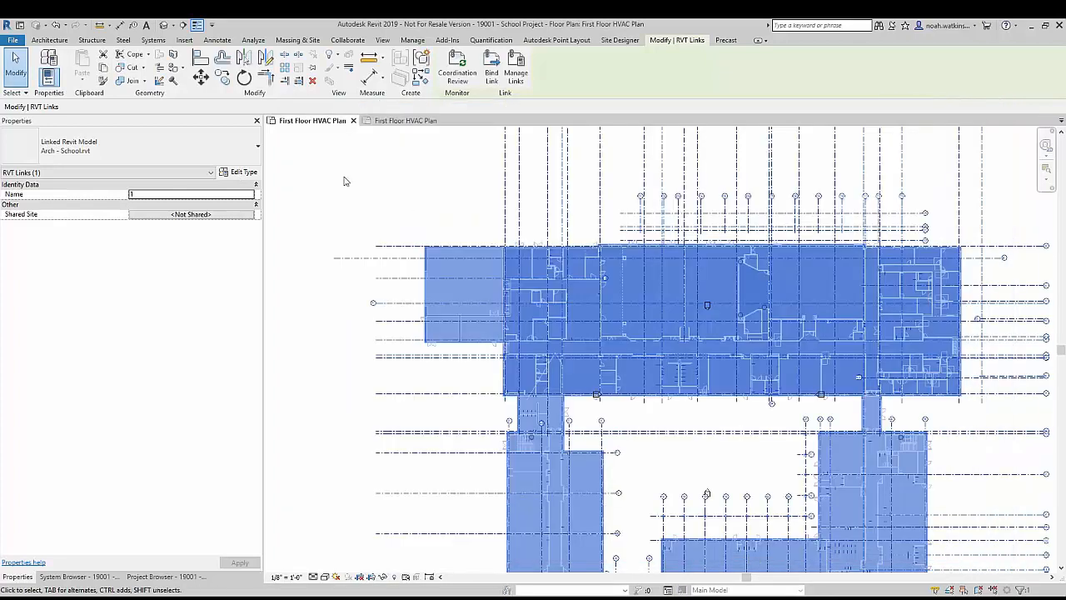
pyautogui.click(297, 173)
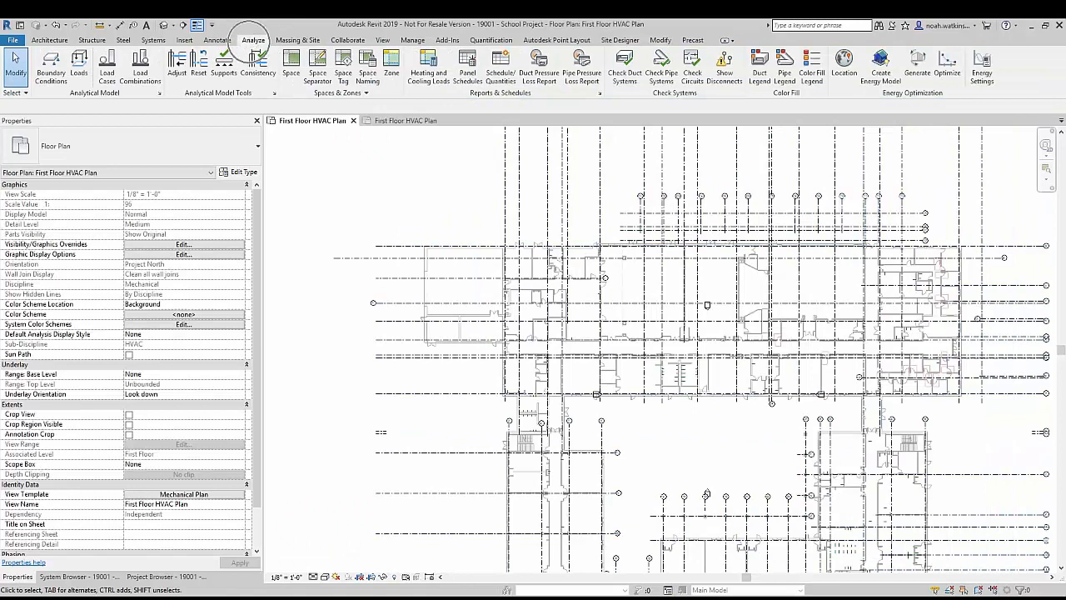
# Step: Place a tagged space in the enclosed room just west of the grid C bubble, with upper limit Second Floor and offset 0'
pyautogui.click(290, 64)
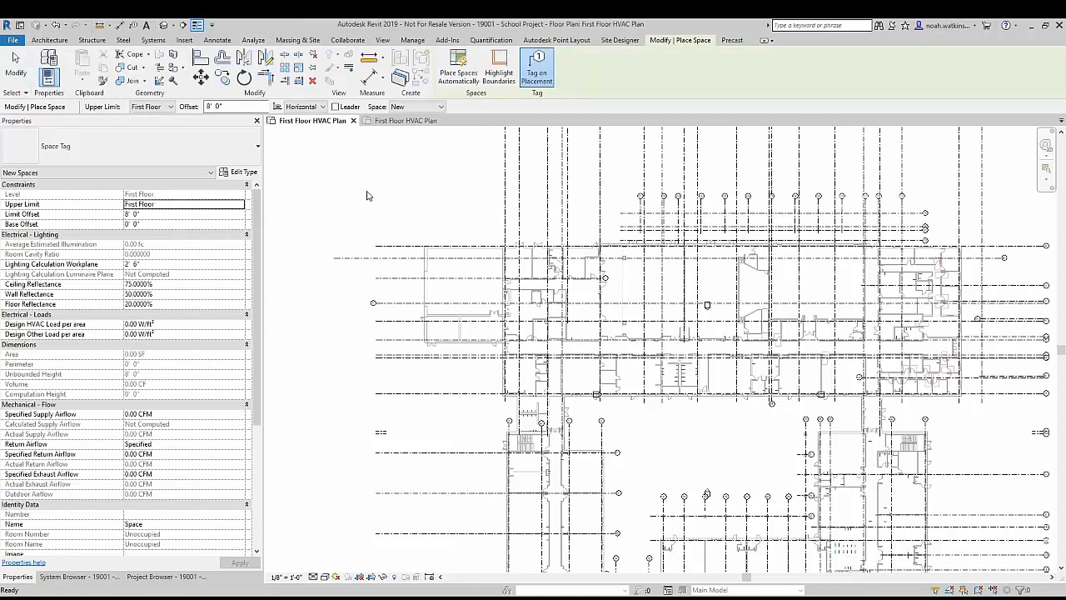
pyautogui.scroll(4, 467, 275)
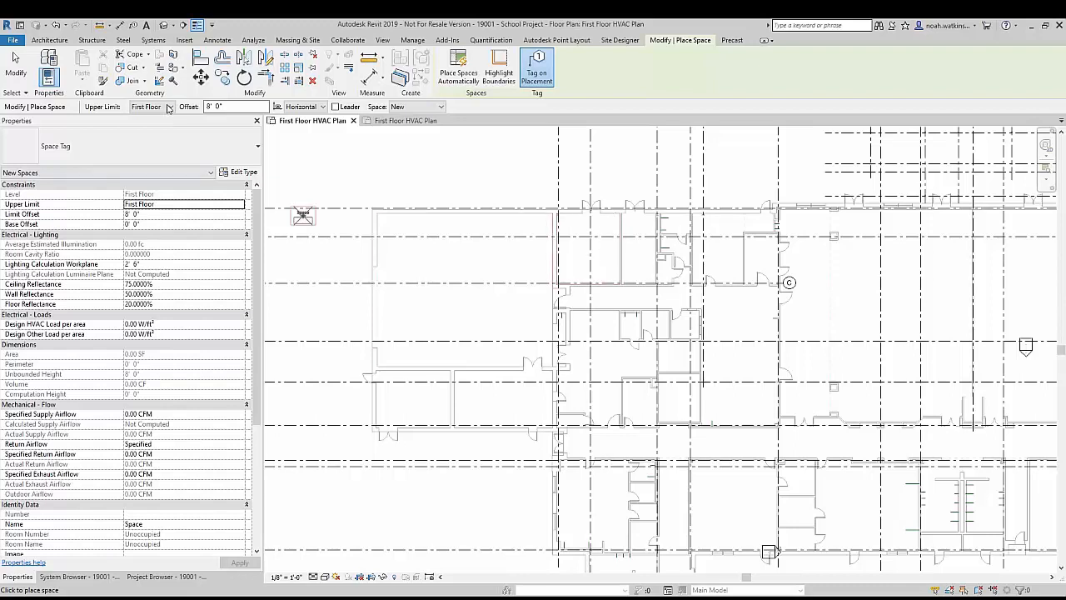
pyautogui.click(166, 107)
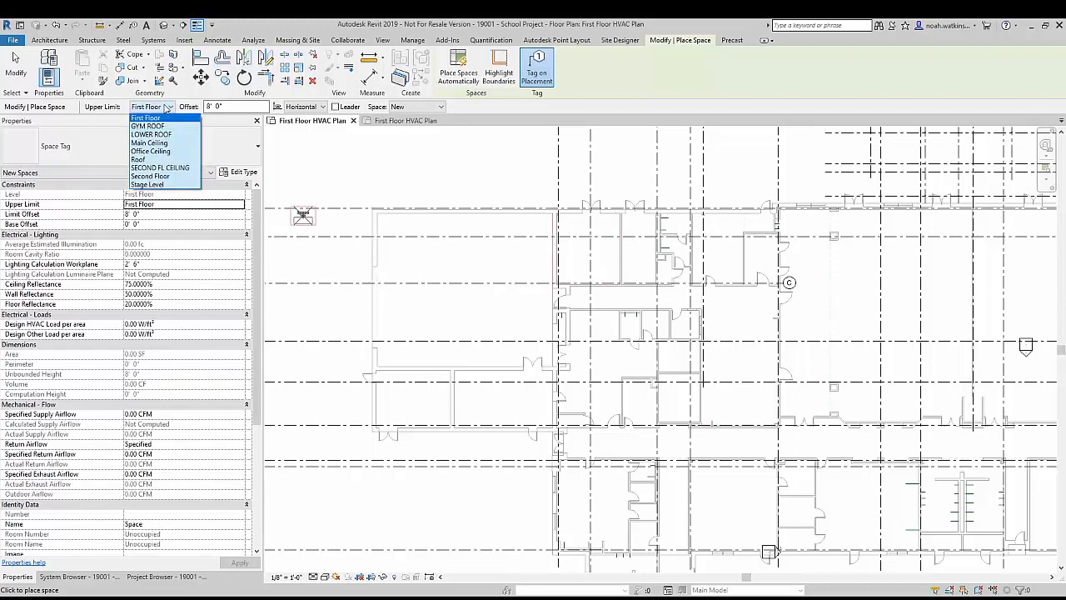
pyautogui.click(176, 176)
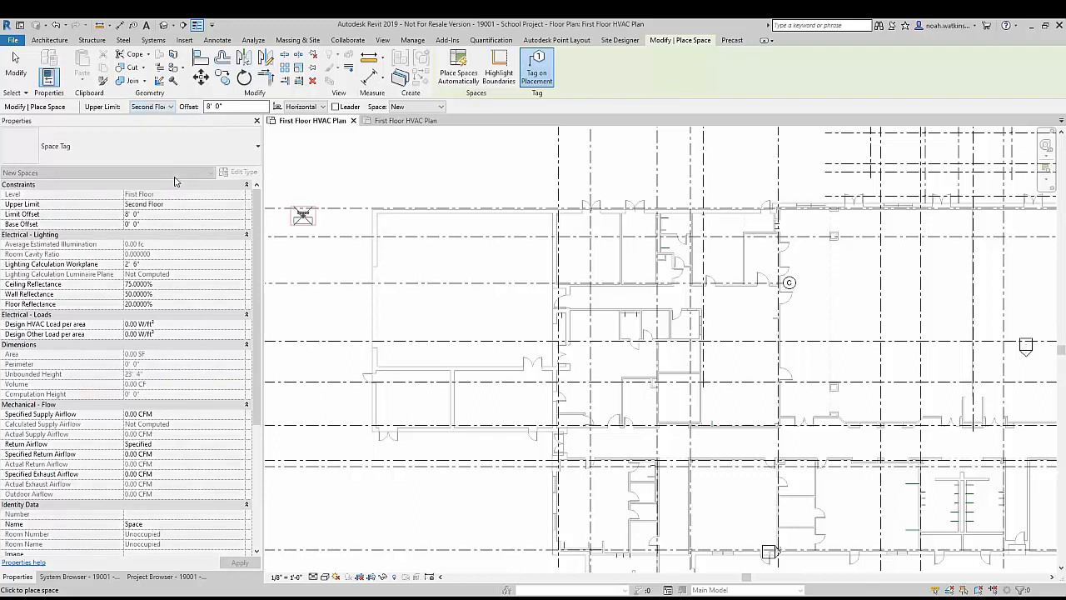
pyautogui.press('Tab')
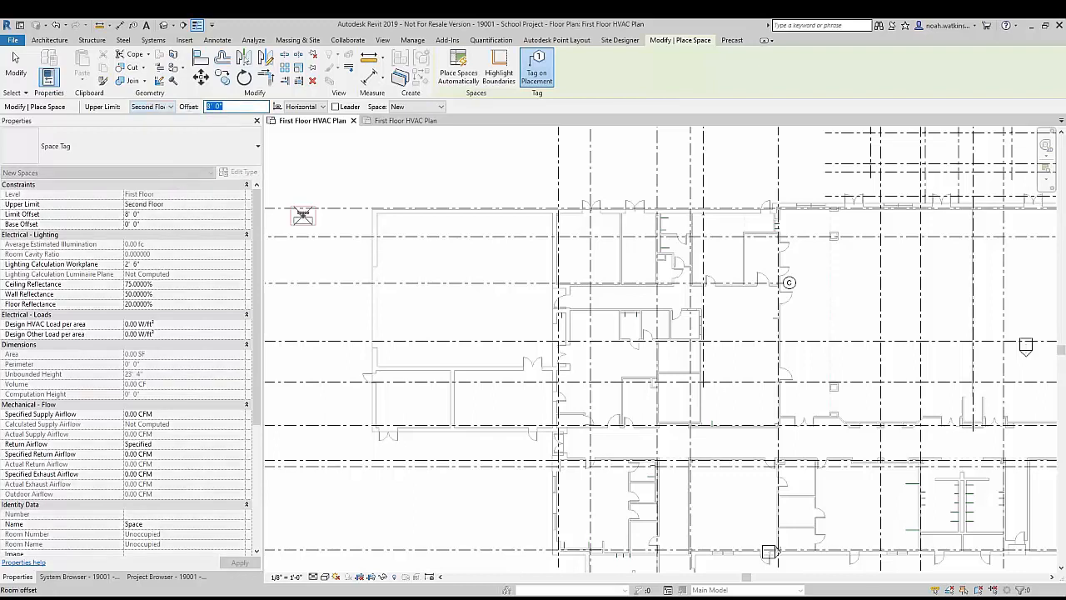
pyautogui.write('0')
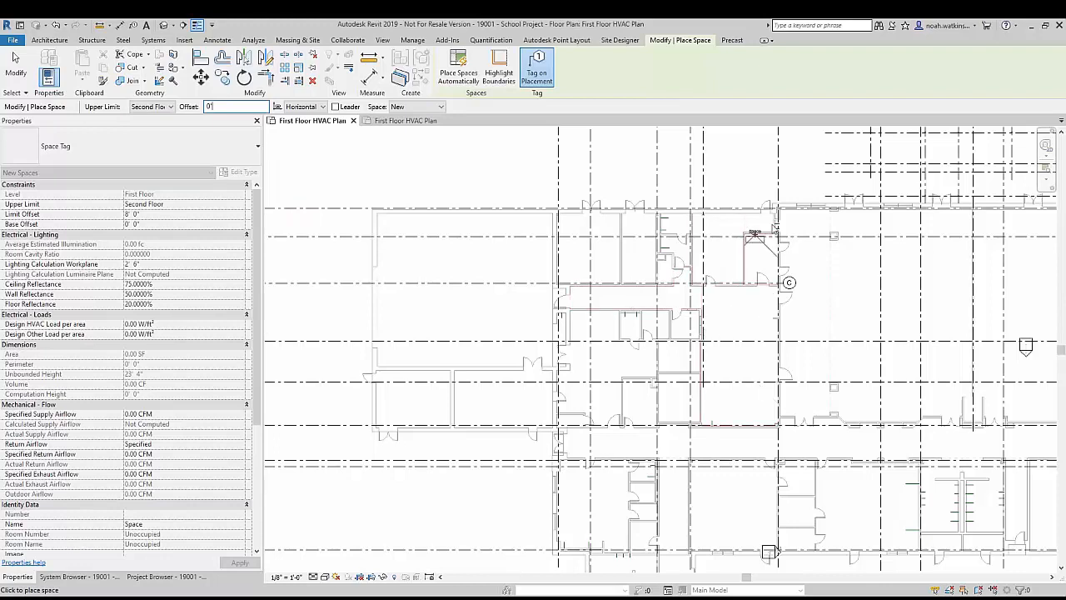
pyautogui.scroll(1, 781, 219)
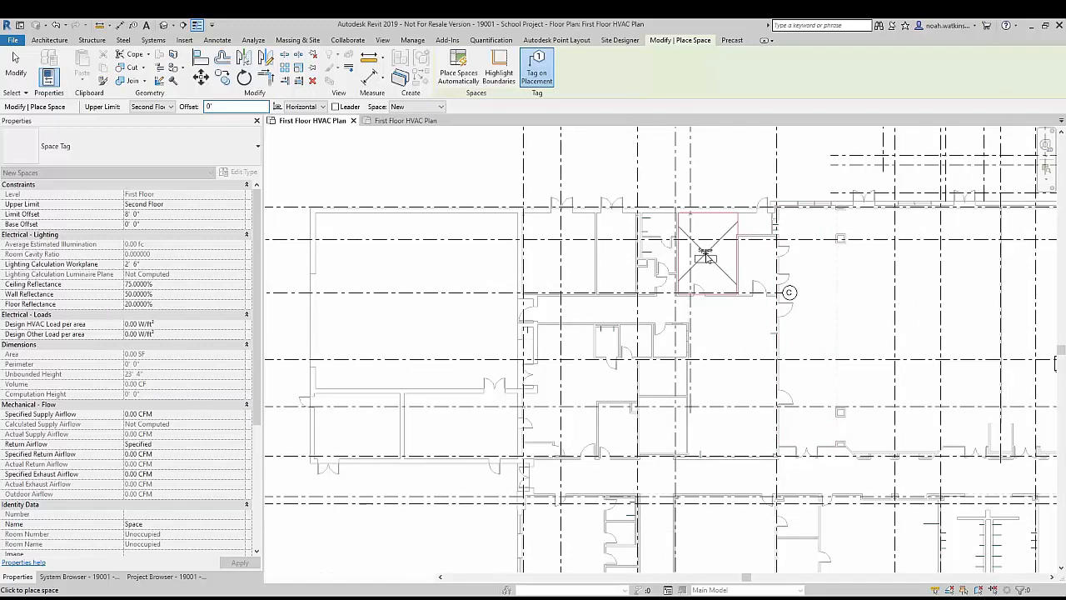
pyautogui.click(706, 260)
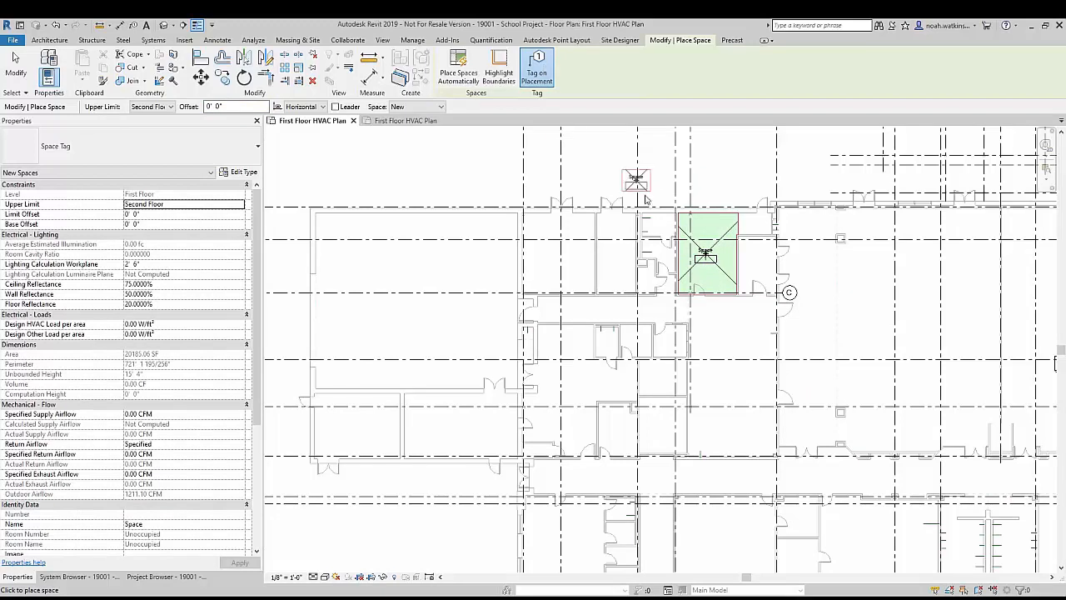
pyautogui.scroll(5, 708, 254)
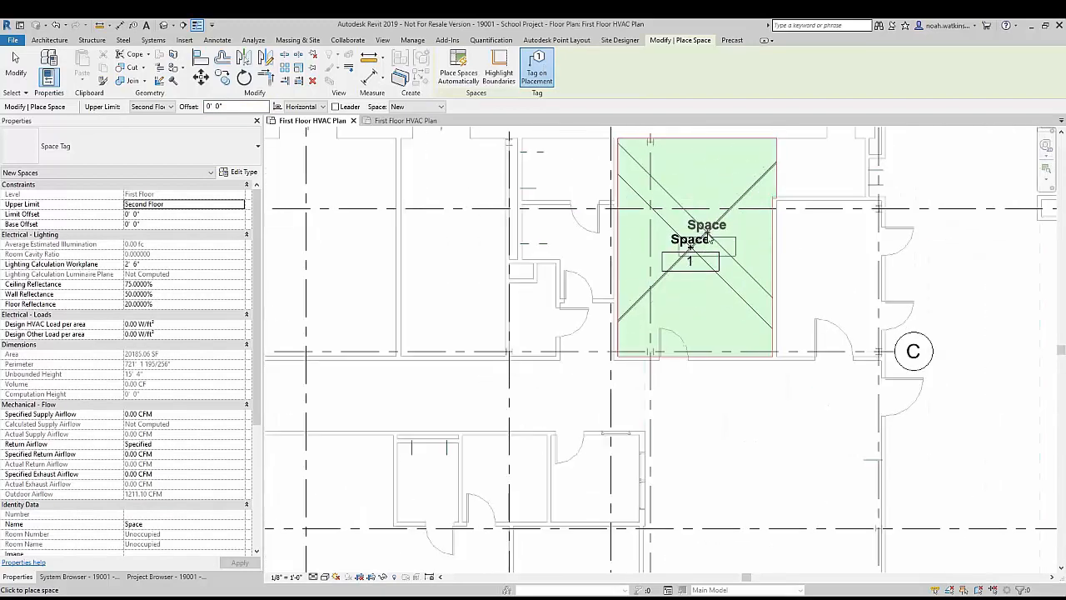
pyautogui.press('Escape')
pyautogui.press('Escape')
# Step: Draw a horizontal building section through the new space, looking north, and open its section view
pyautogui.scroll(-2, 484, 280)
pyautogui.moveTo(500, 291); pyautogui.dragTo(561, 334, button='middle')
pyautogui.click(184, 26)
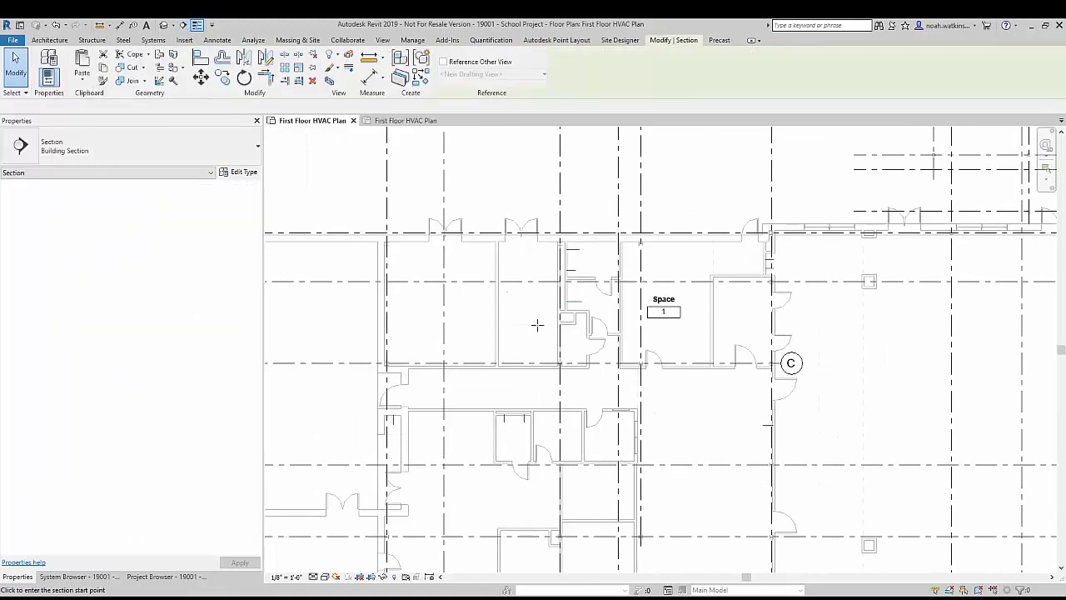
pyautogui.click(511, 333)
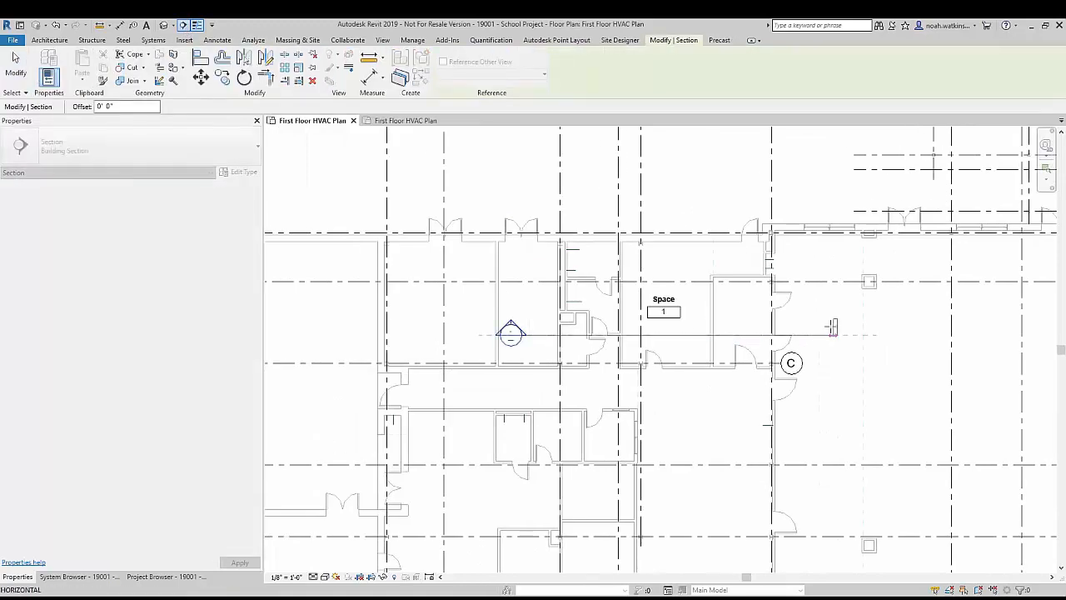
pyautogui.click(833, 332)
pyautogui.press('Escape')
pyautogui.rightClick(688, 327)
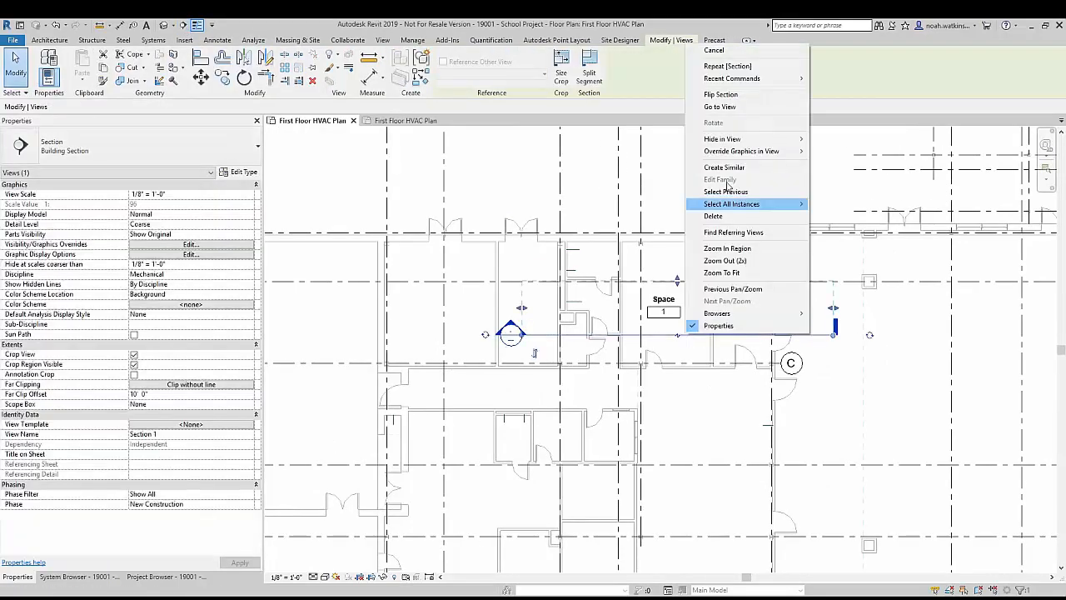
pyautogui.click(733, 109)
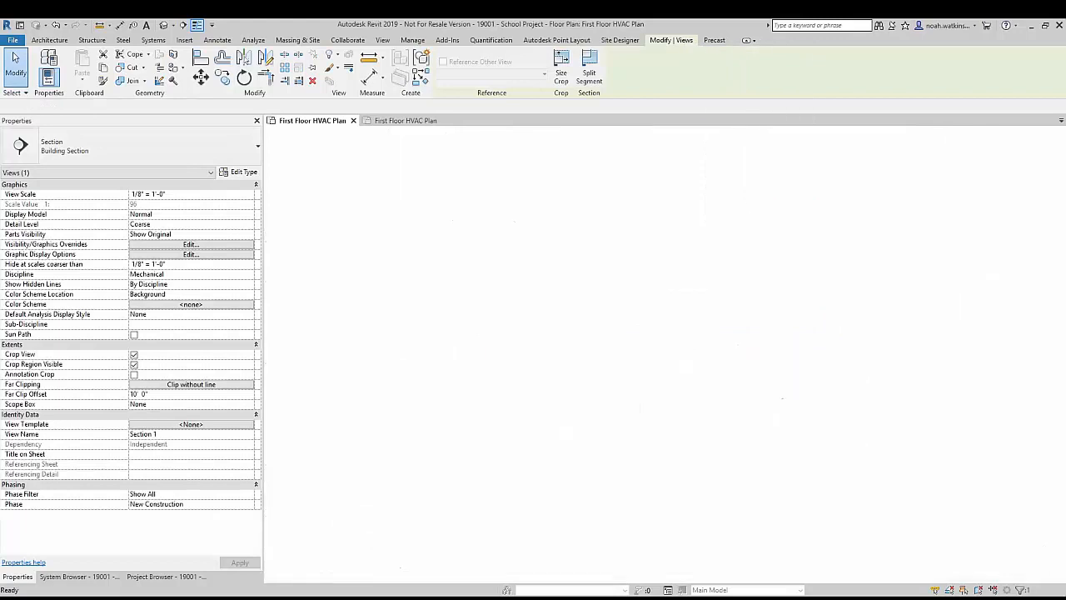
# Step: Select the space in the section view and examine its top against the Second Floor level and the ceiling
pyautogui.rightClick(629, 293)
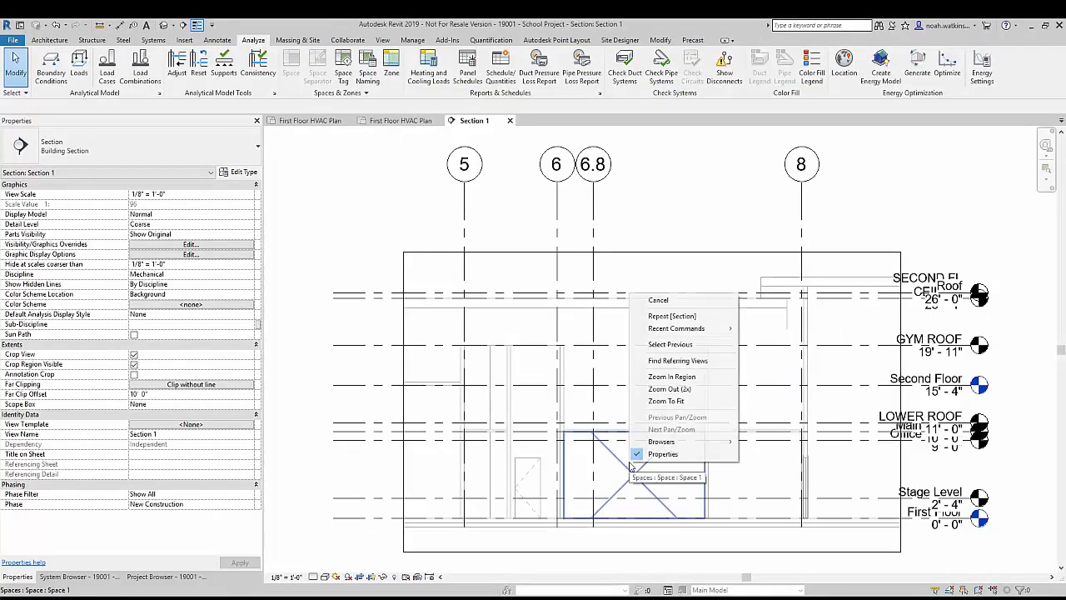
pyautogui.click(620, 466)
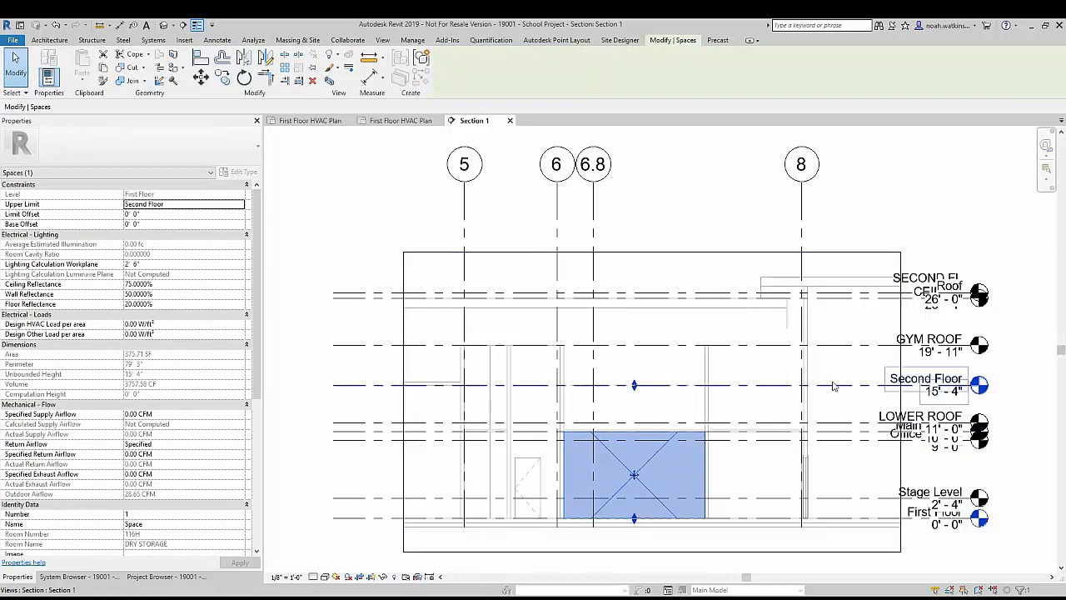
pyautogui.scroll(5, 599, 458)
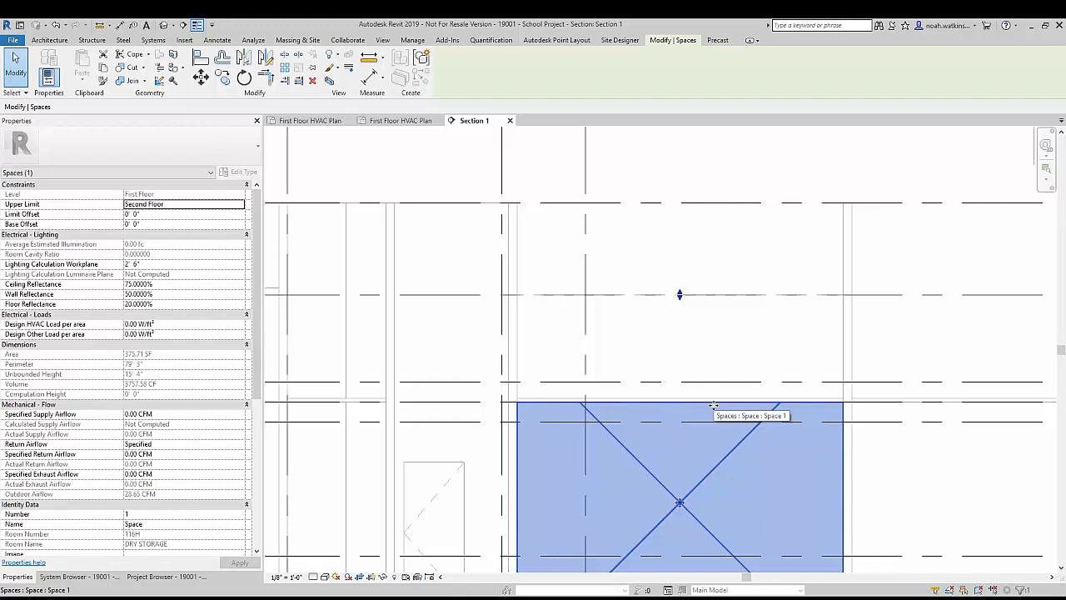
pyautogui.scroll(-2, 554, 405)
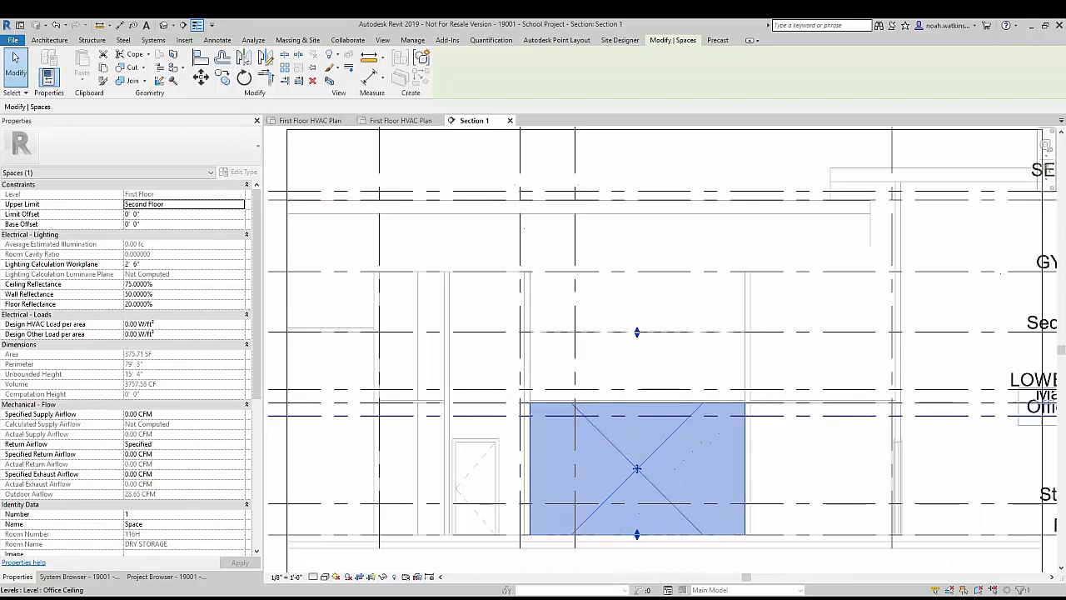
pyautogui.scroll(-2, 673, 463)
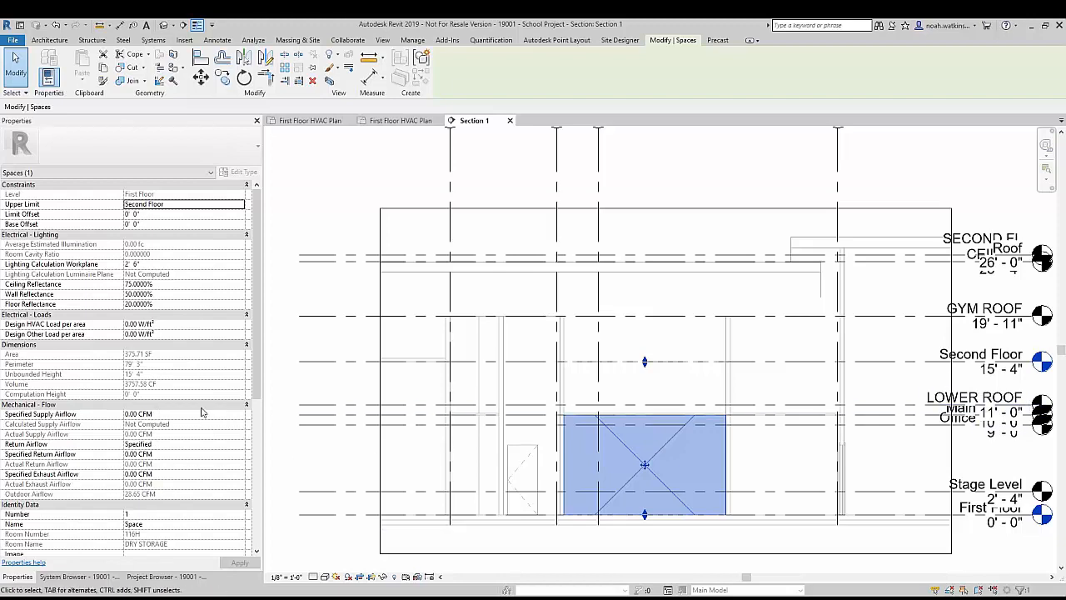
# Step: Switch the selected space's Plenum property on and off again, and re-enable its Occupiable property
pyautogui.scroll(-3, 201, 411)
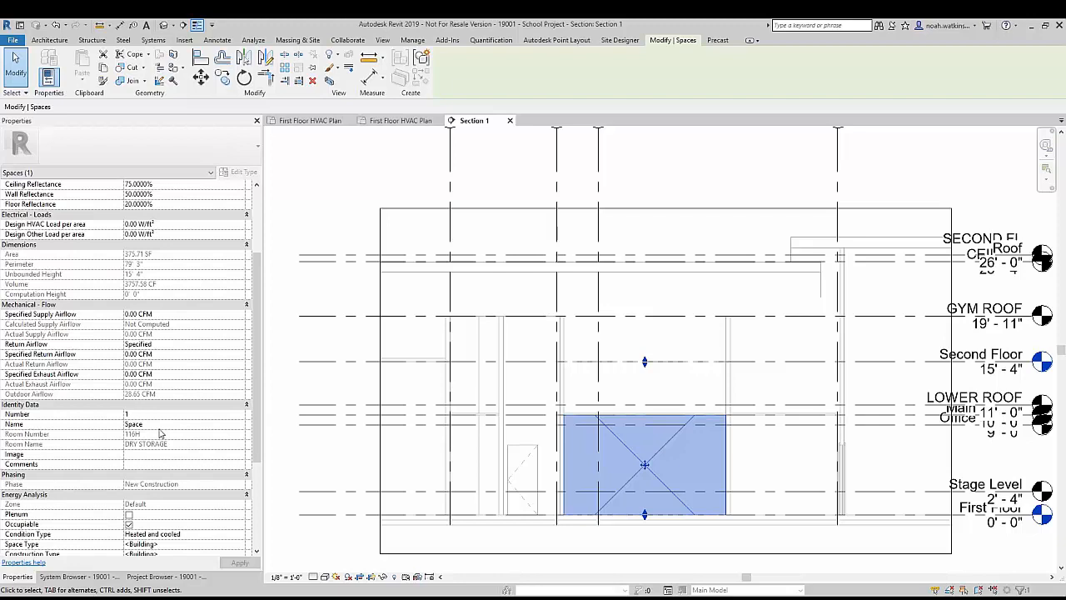
pyautogui.scroll(-4, 175, 421)
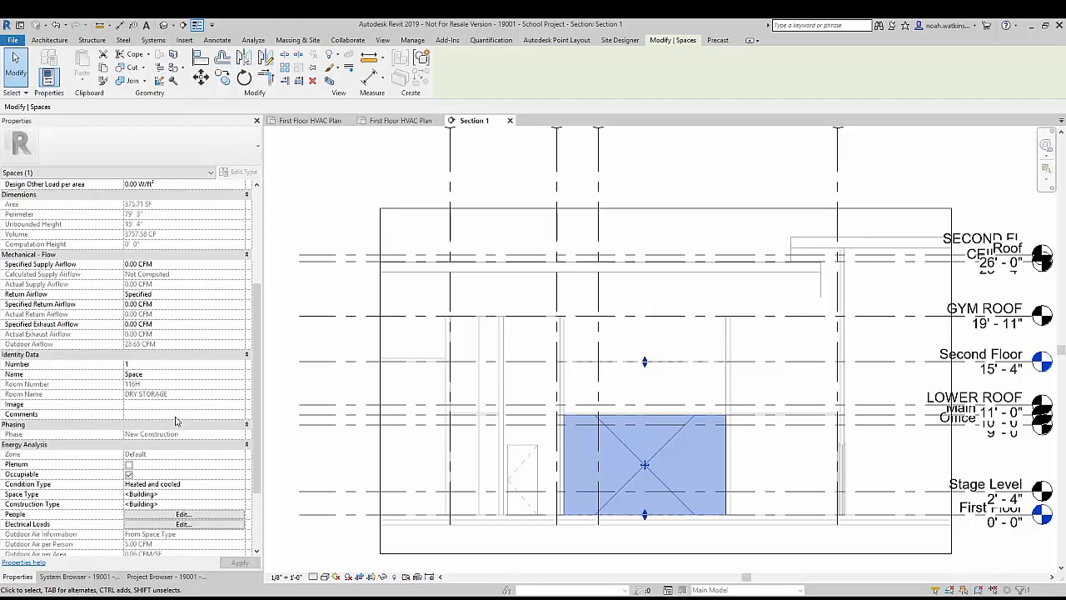
pyautogui.click(128, 415)
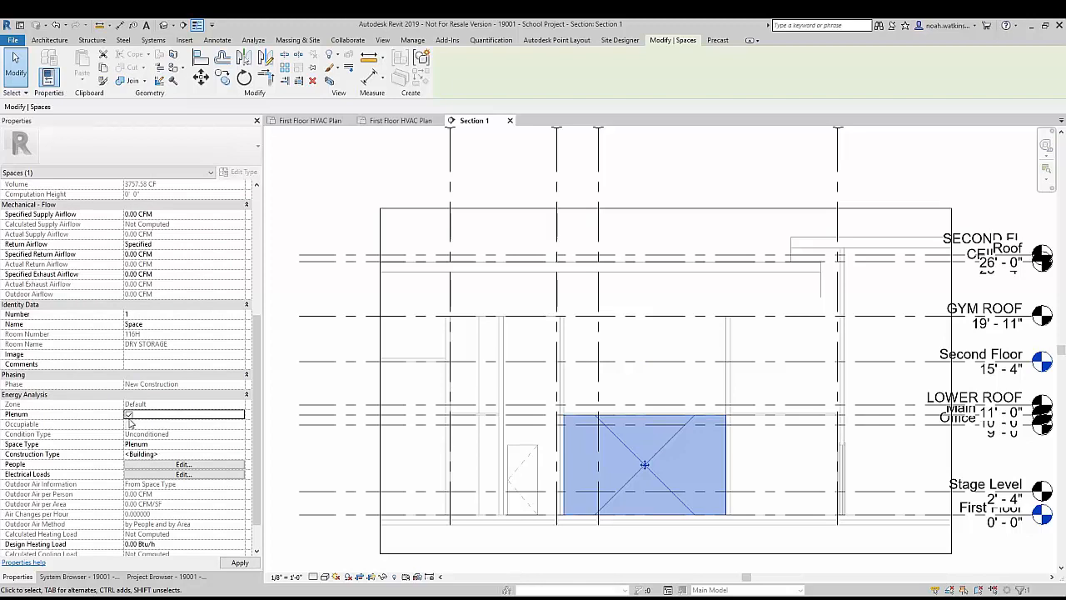
pyautogui.click(129, 415)
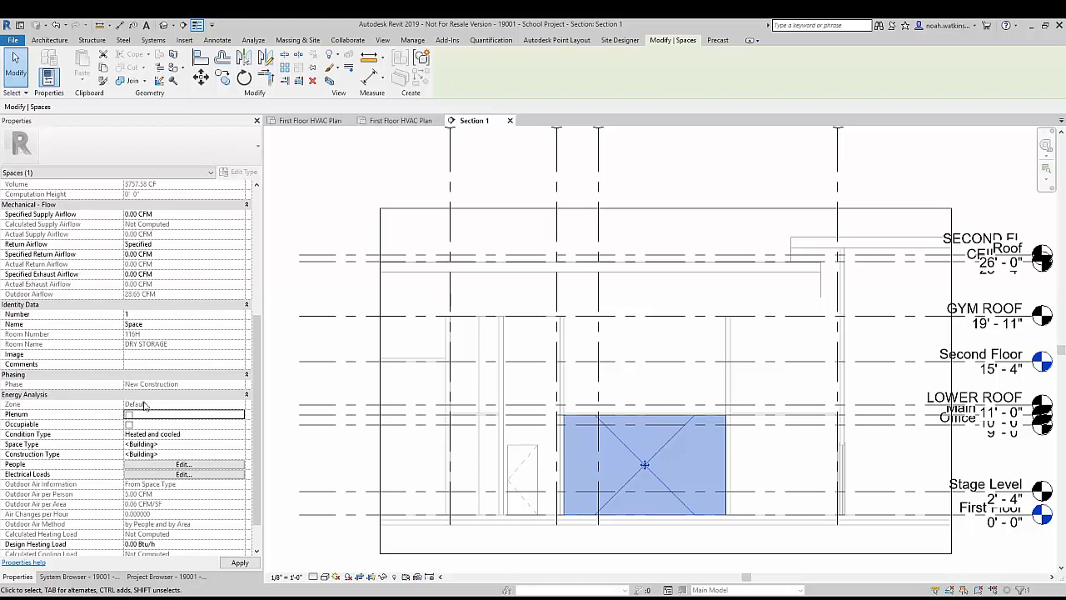
pyautogui.click(129, 424)
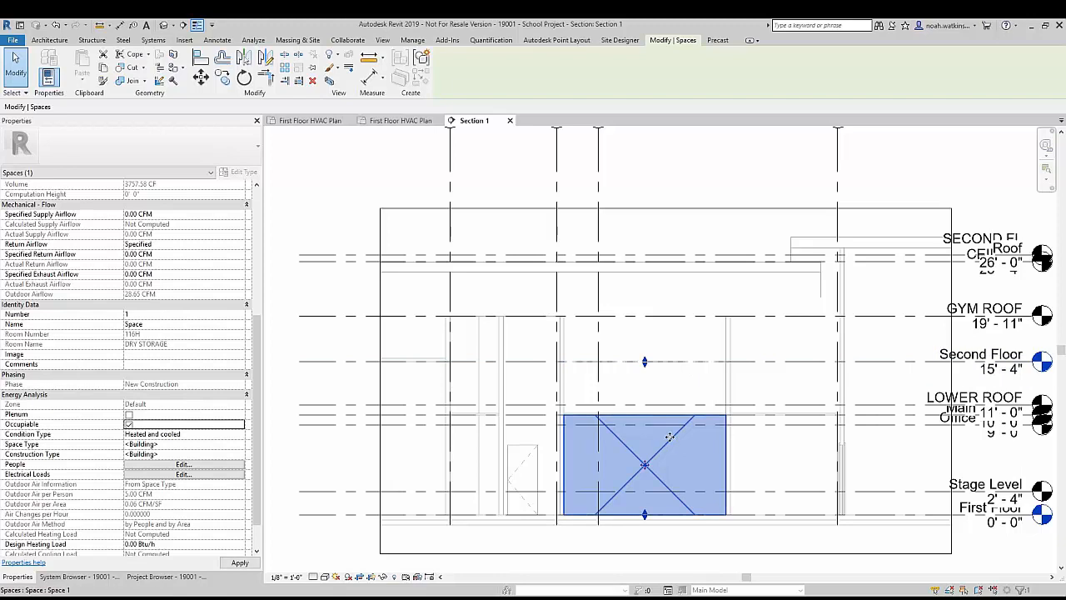
# Step: Return to the First Floor HVAC Plan and close the Section 1 view
pyautogui.scroll(-1, 673, 428)
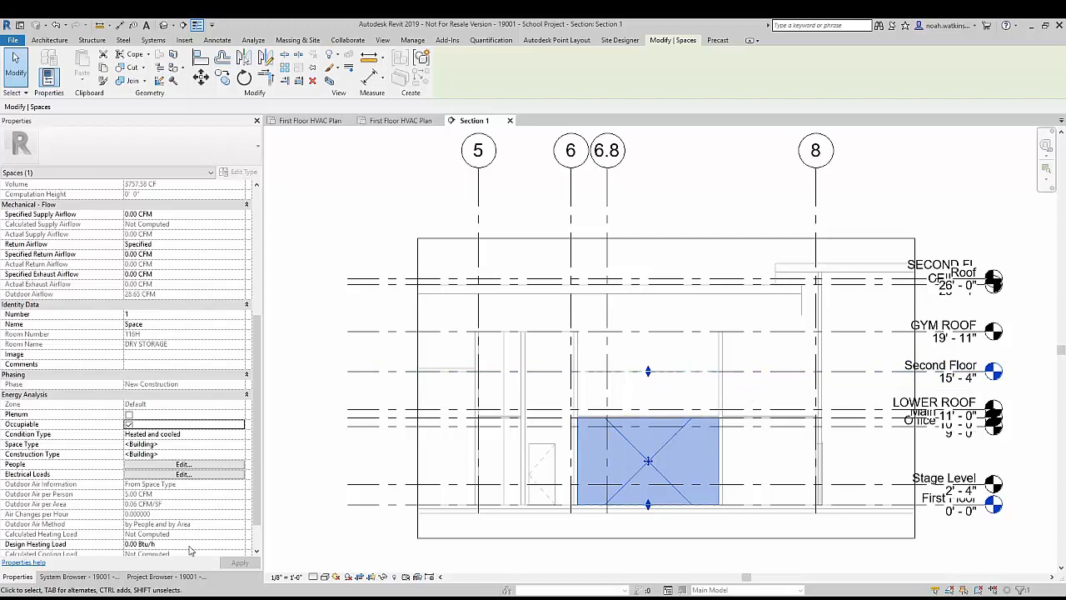
pyautogui.click(300, 120)
pyautogui.click(514, 121)
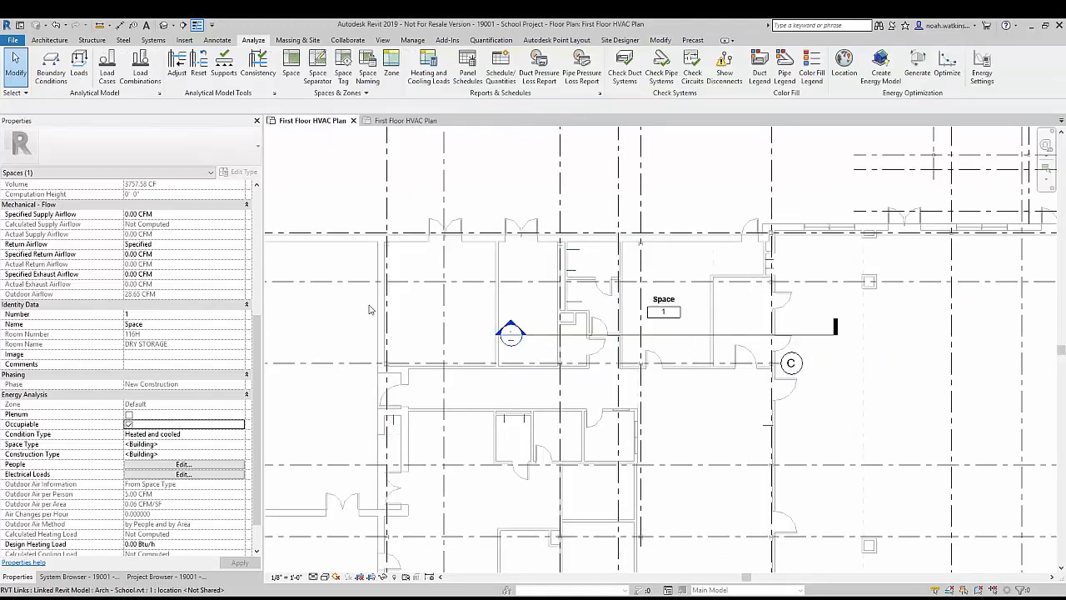
# Step: Place tagged spaces automatically in all enclosed areas of the first floor, with upper limit Second Floor and offset 0'
pyautogui.scroll(-5, 486, 304)
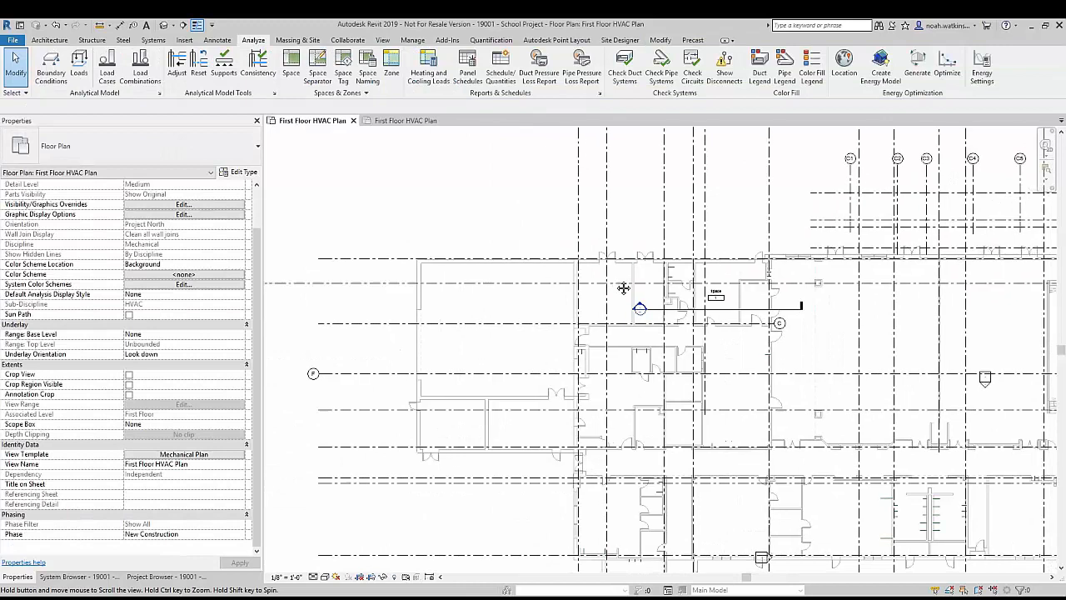
pyautogui.click(291, 65)
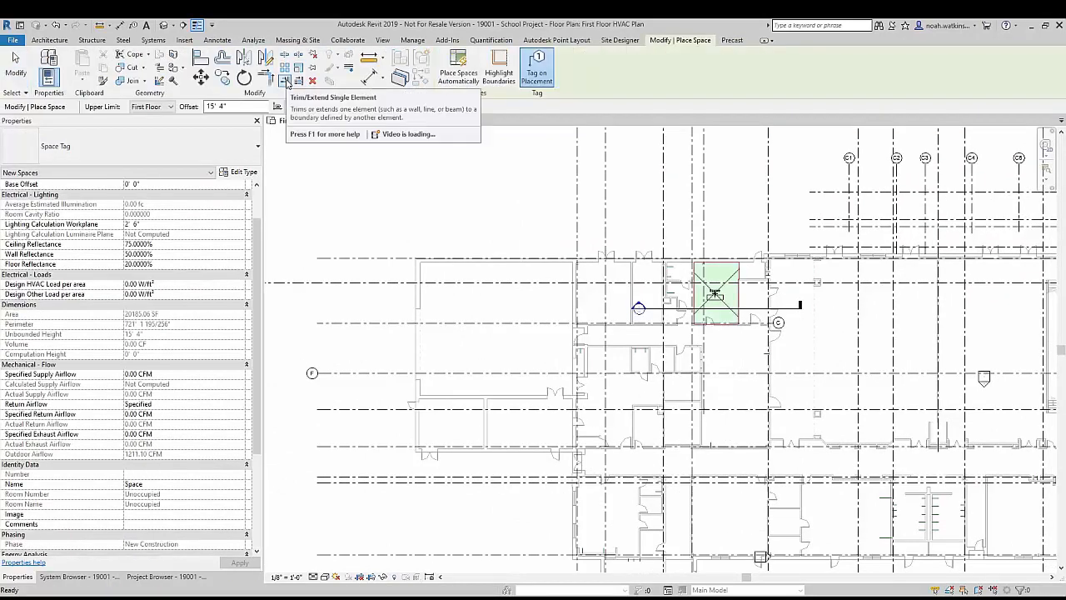
pyautogui.click(164, 109)
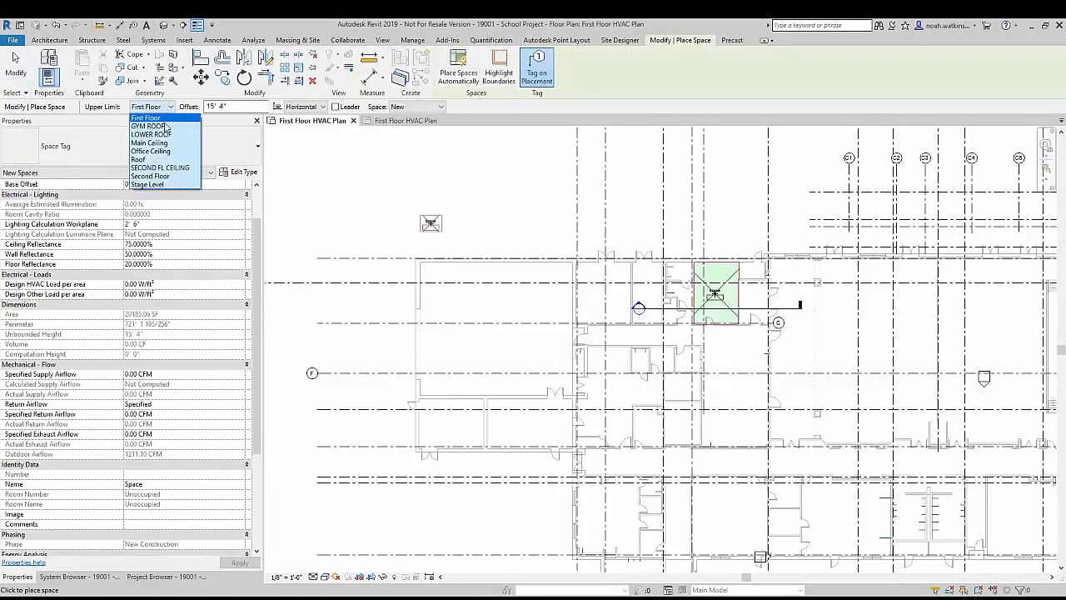
pyautogui.click(165, 178)
pyautogui.press('Tab')
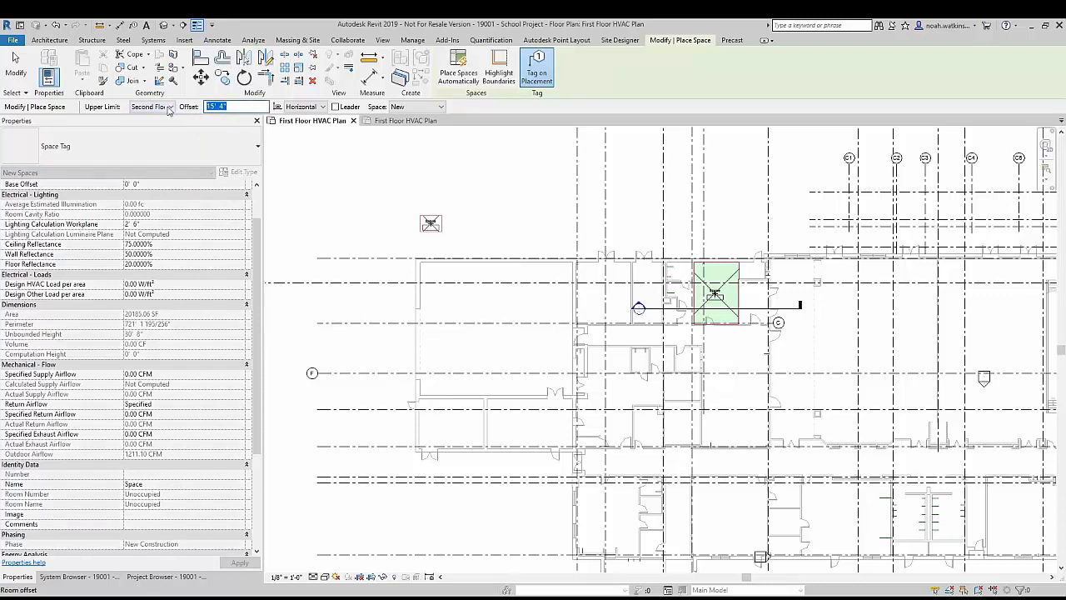
pyautogui.write('0')
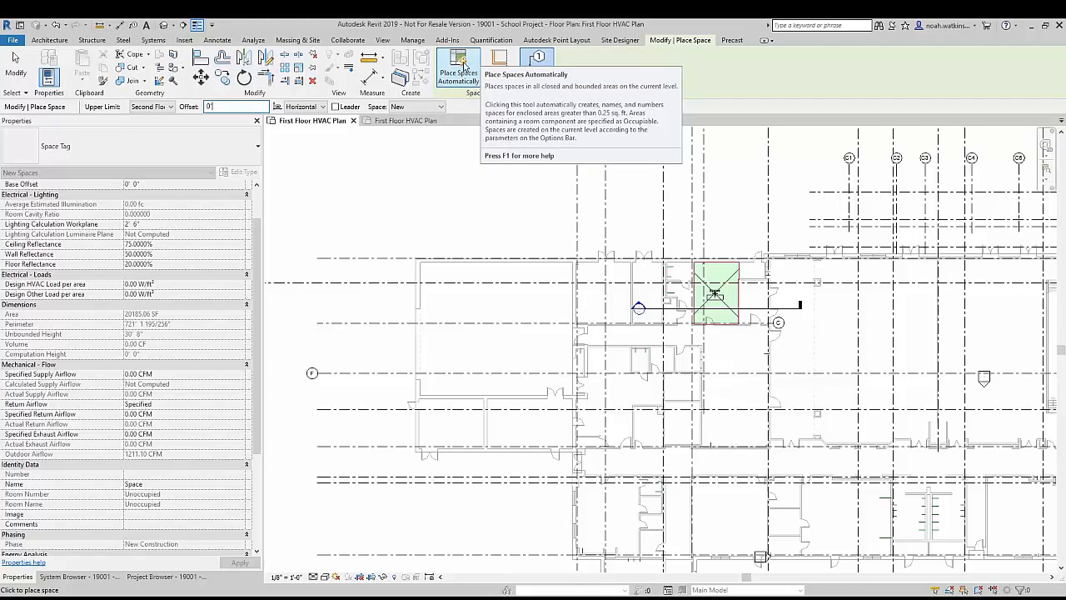
pyautogui.click(464, 65)
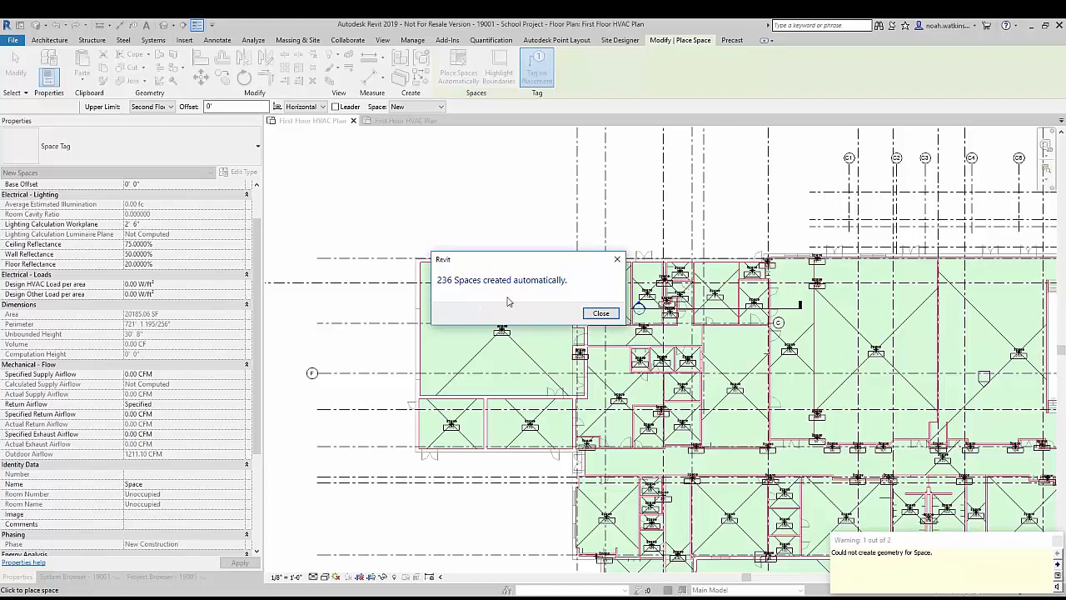
pyautogui.click(601, 313)
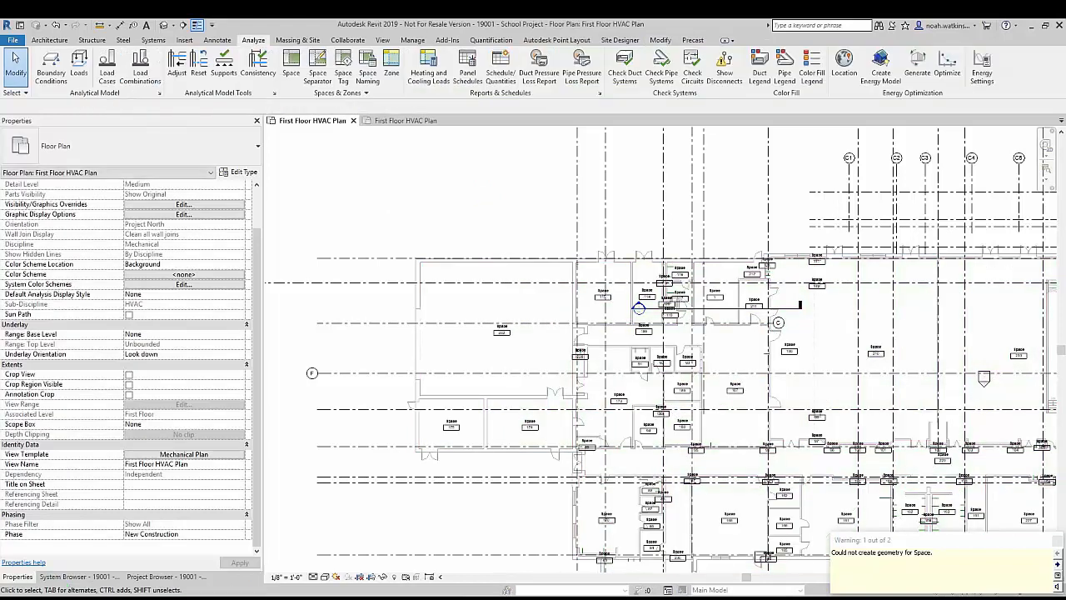
# Step: Examine the automatically placed spaces across the plan, including the small ones at the columns on grids 14 to 25 and near grid S
pyautogui.scroll(-3, 483, 193)
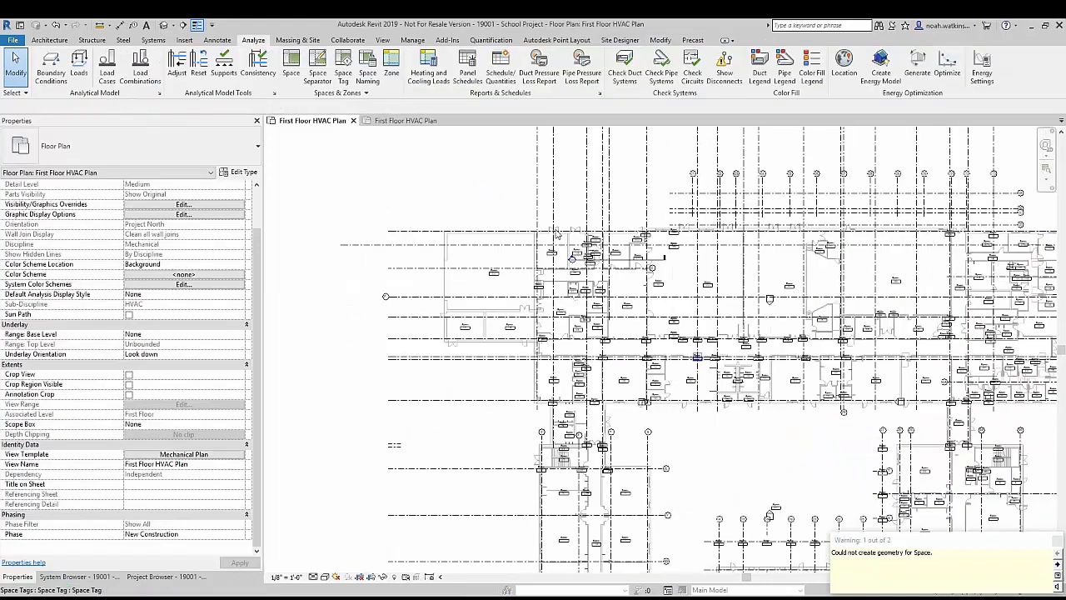
pyautogui.moveTo(665, 435); pyautogui.dragTo(475, 279, button='middle')
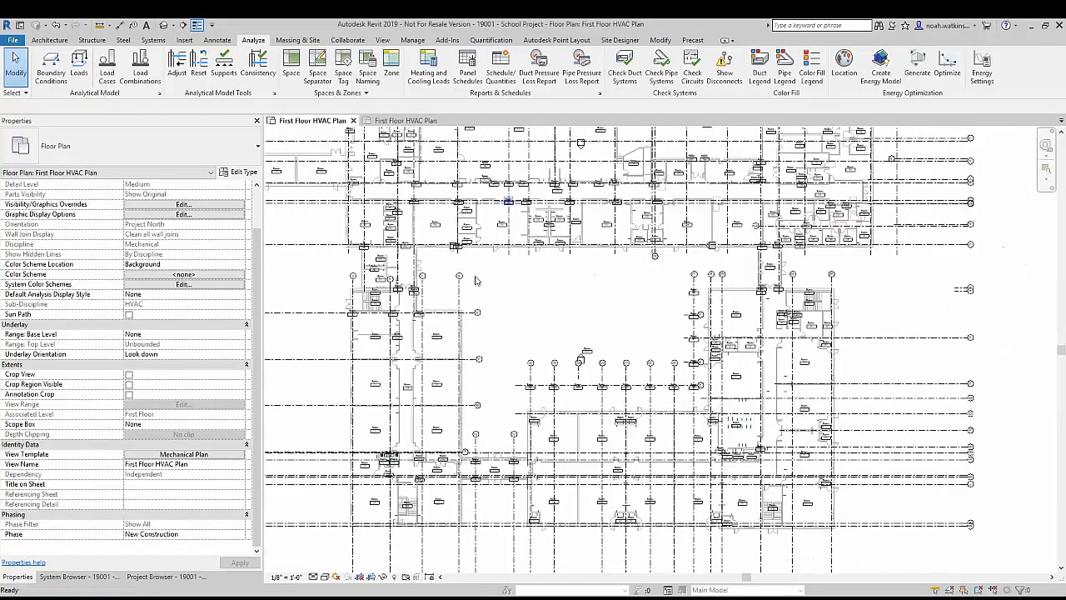
pyautogui.scroll(5, 531, 387)
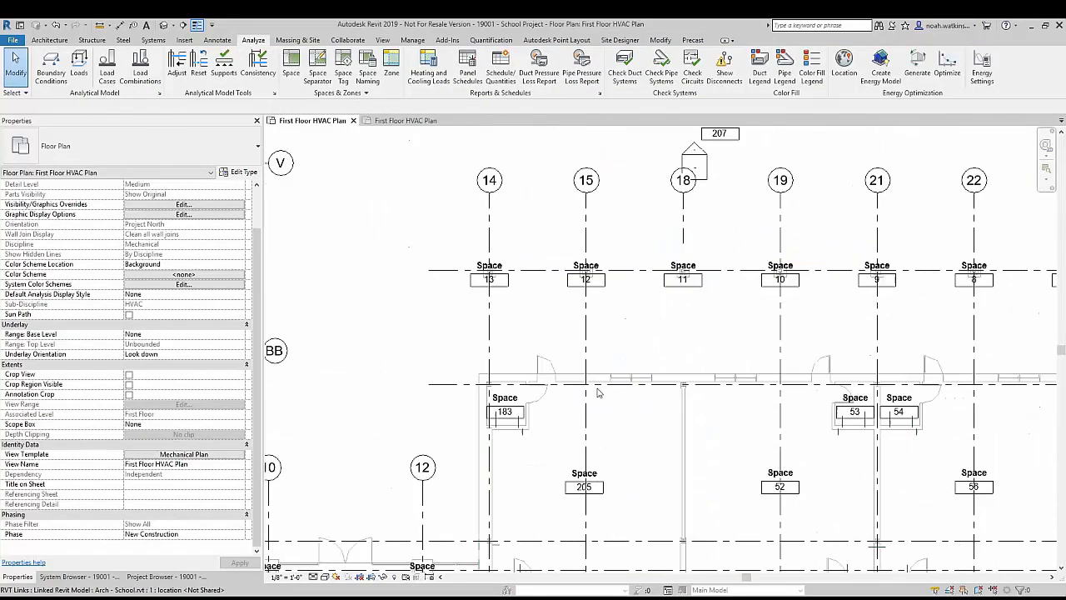
pyautogui.scroll(-1, 572, 309)
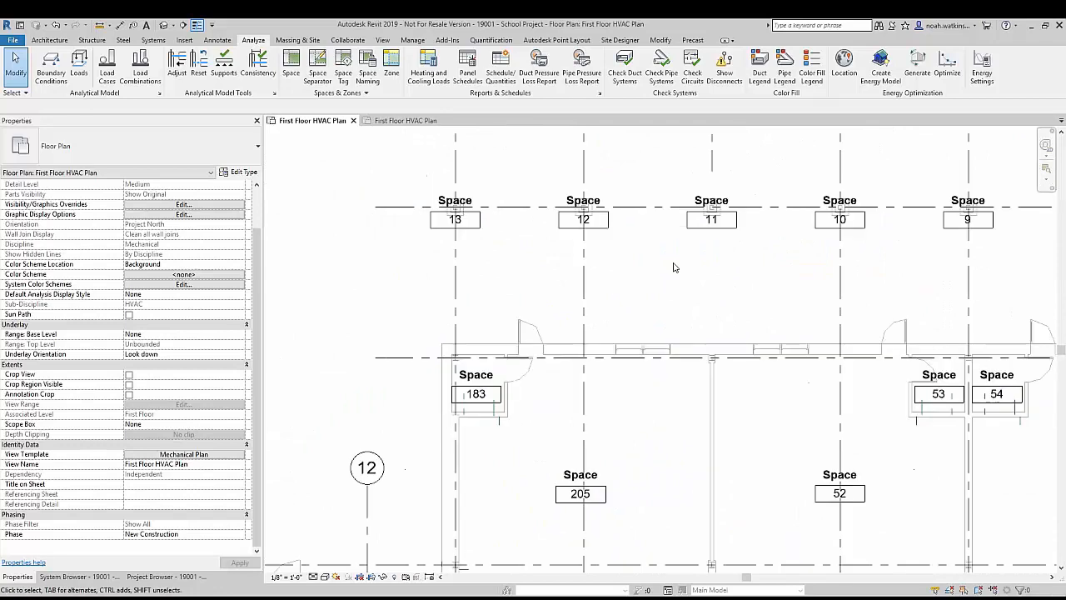
pyautogui.moveTo(673, 267); pyautogui.dragTo(476, 352, button='middle')
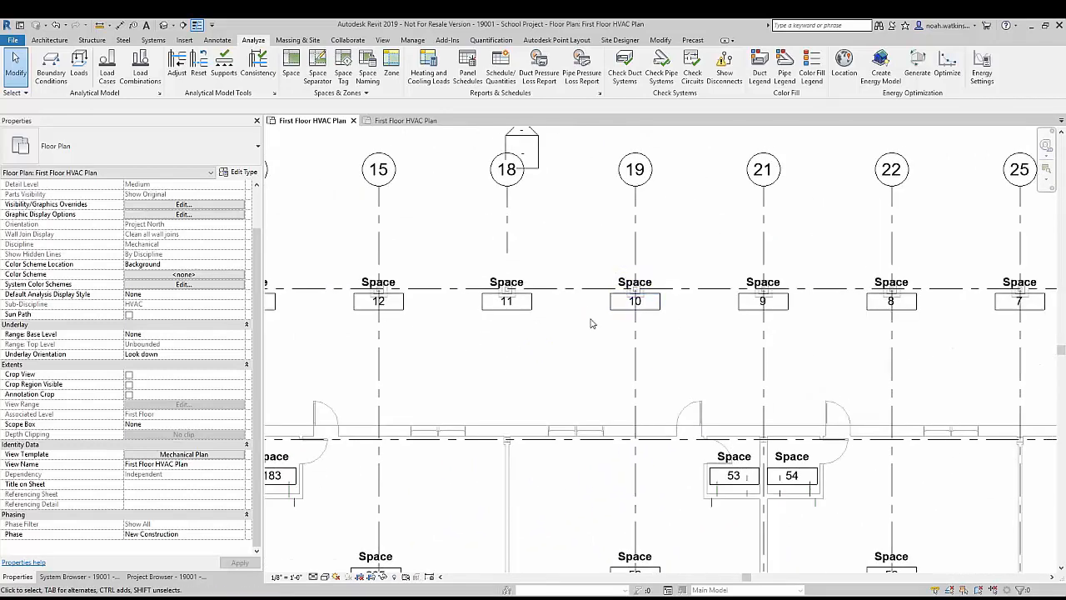
pyautogui.scroll(3, 691, 278)
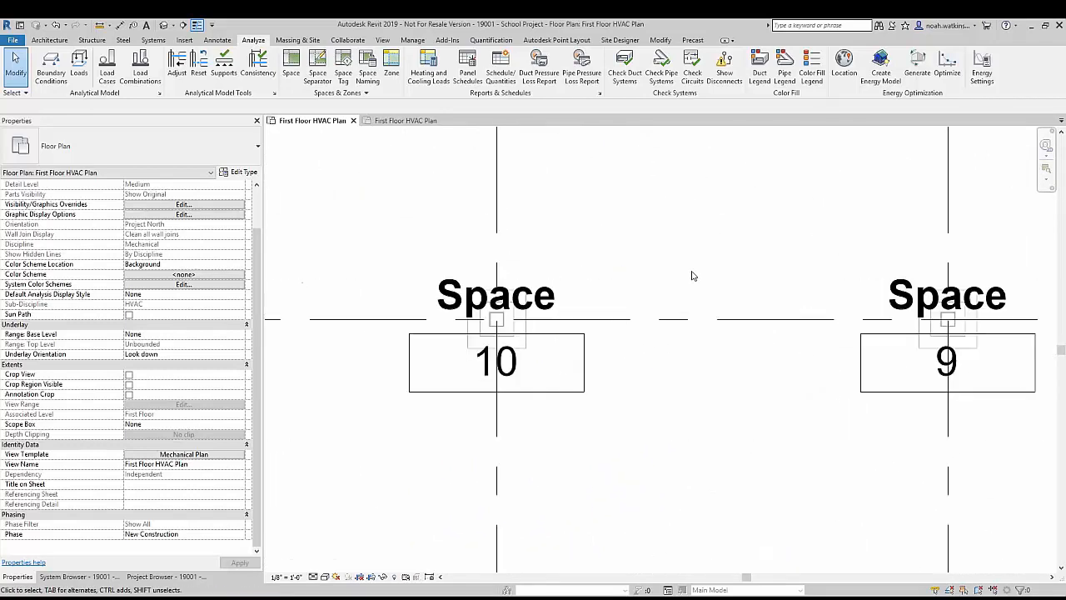
pyautogui.scroll(-5, 541, 312)
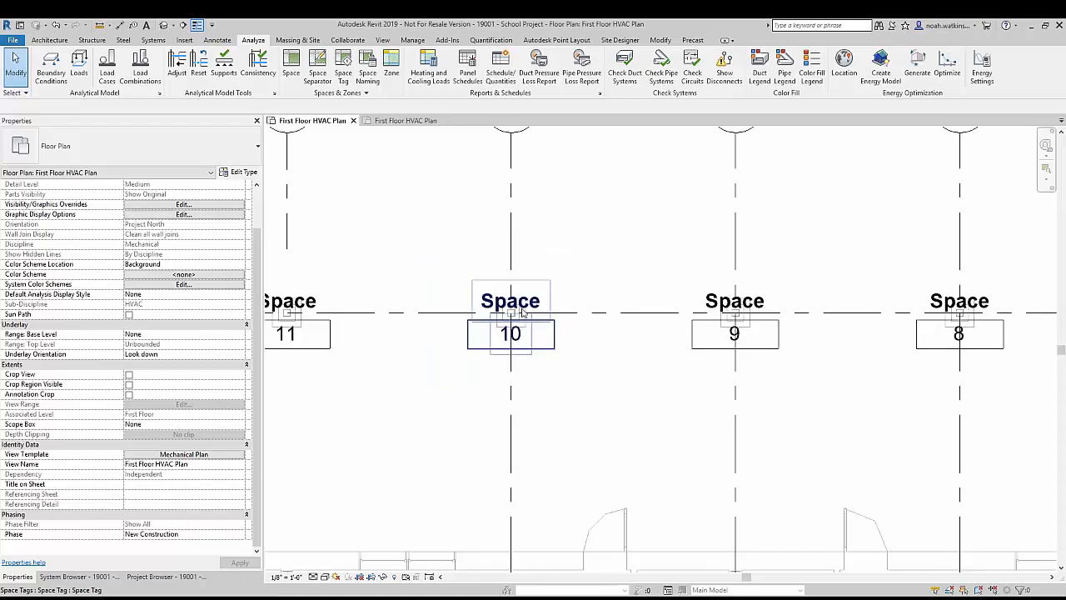
pyautogui.moveTo(448, 309); pyautogui.dragTo(663, 324, button='middle')
pyautogui.scroll(3, 488, 297)
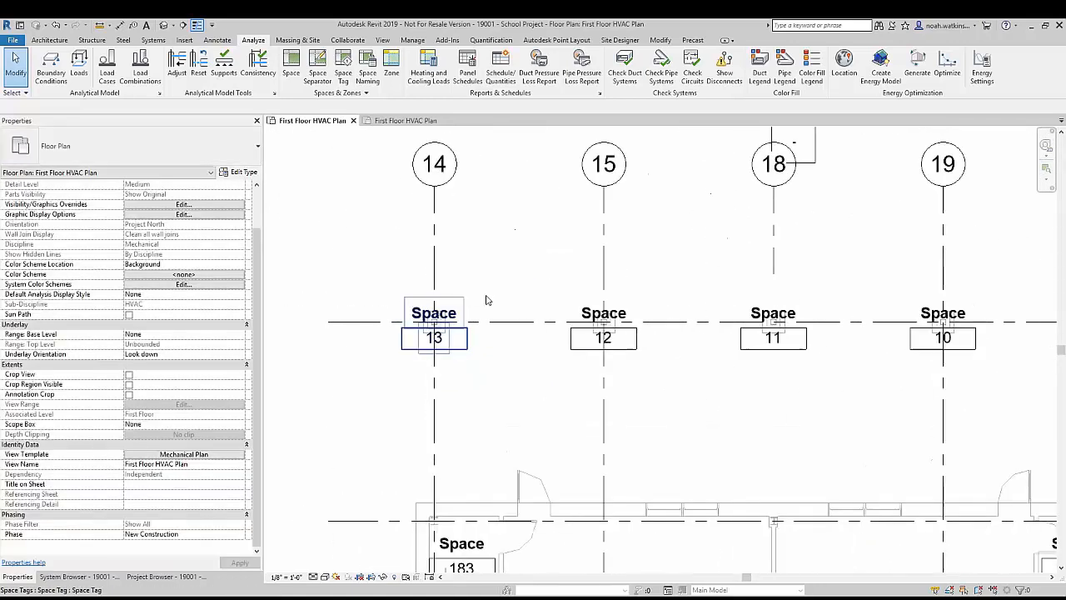
pyautogui.scroll(-2, 483, 295)
pyautogui.scroll(-1, 480, 279)
pyautogui.moveTo(481, 274); pyautogui.dragTo(552, 375, button='middle')
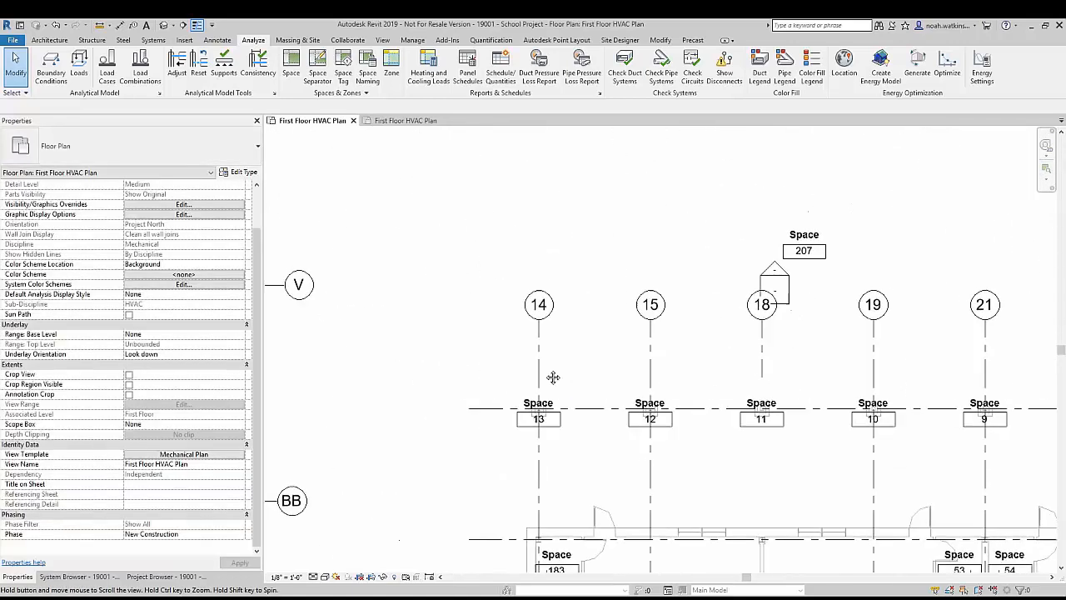
pyautogui.scroll(-3, 550, 373)
pyautogui.scroll(-1, 541, 370)
pyautogui.scroll(5, 406, 317)
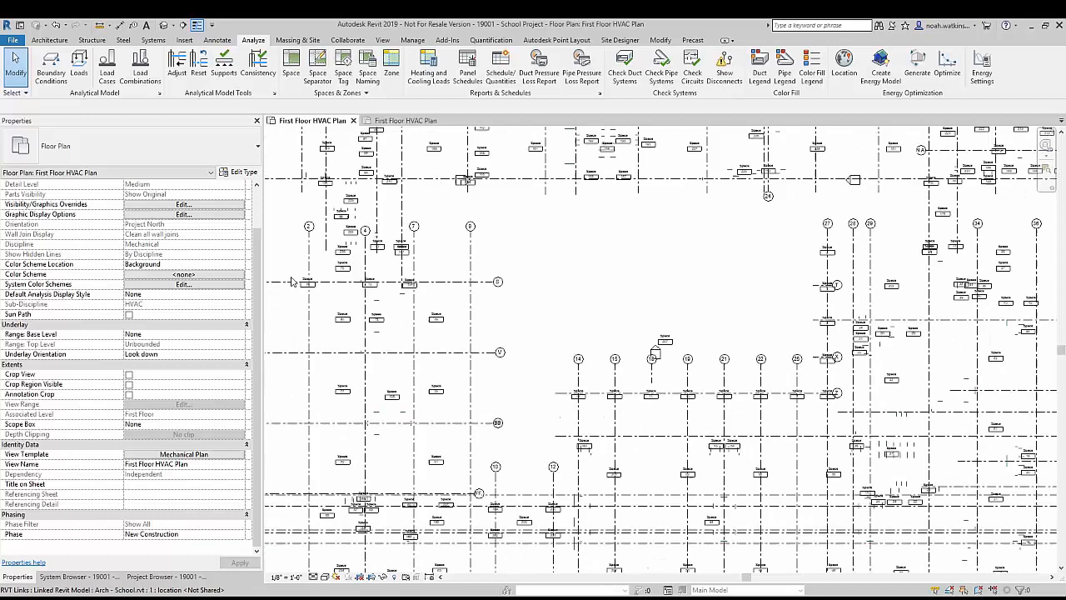
pyautogui.moveTo(293, 249); pyautogui.dragTo(358, 252, button='middle')
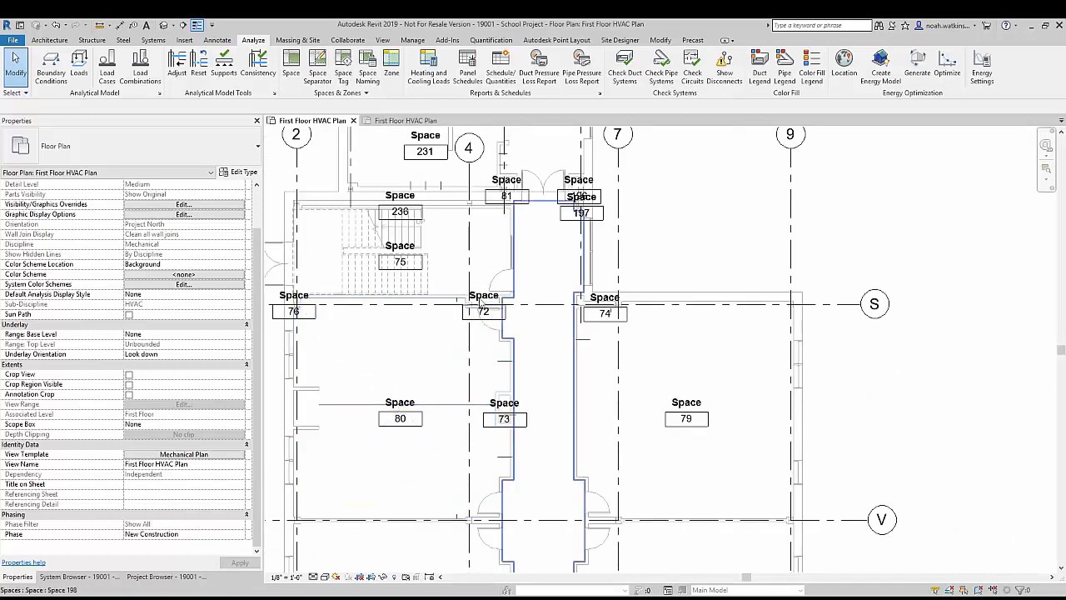
pyautogui.scroll(5, 588, 287)
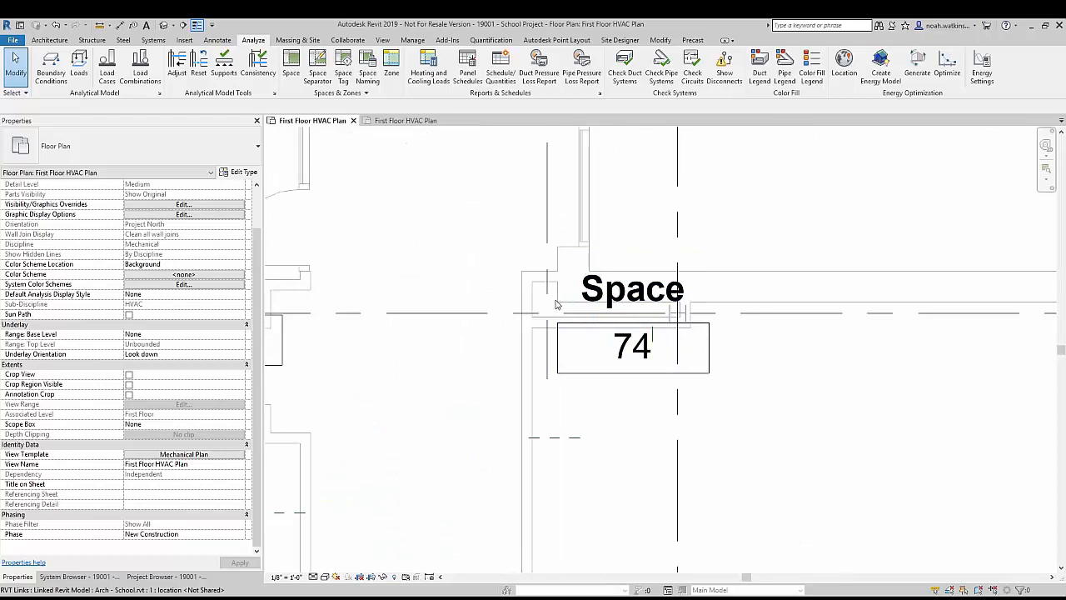
pyautogui.scroll(-6, 518, 323)
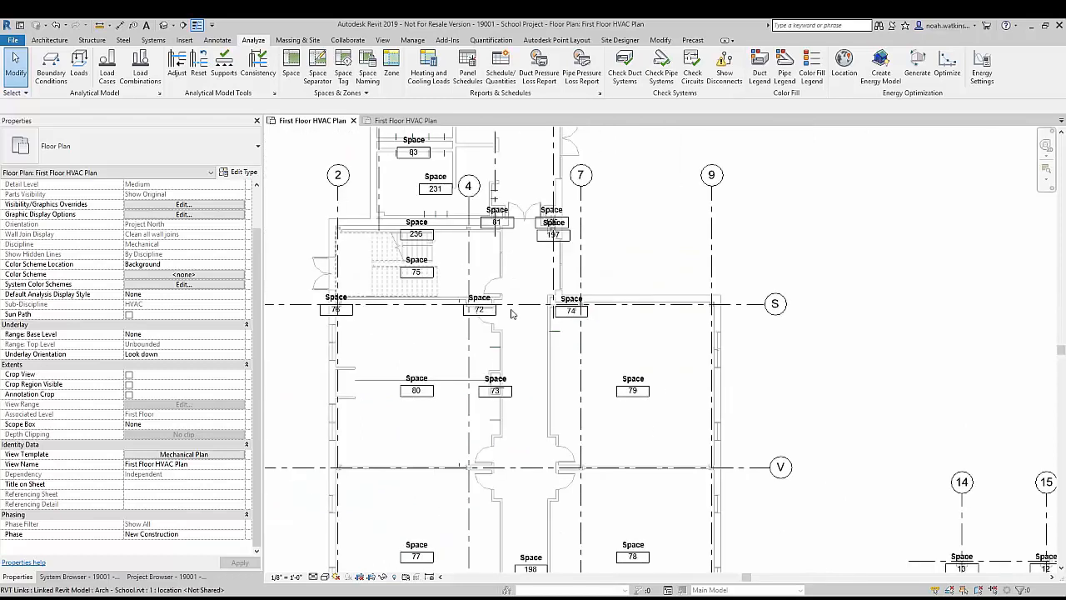
pyautogui.scroll(-8, 512, 313)
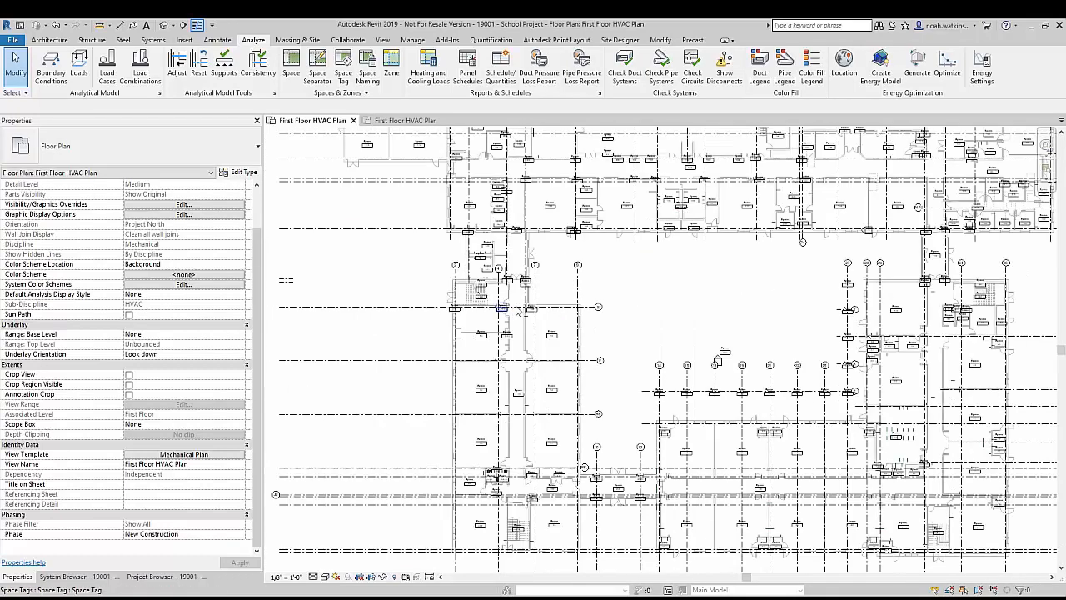
pyautogui.moveTo(620, 293); pyautogui.dragTo(542, 359, button='middle')
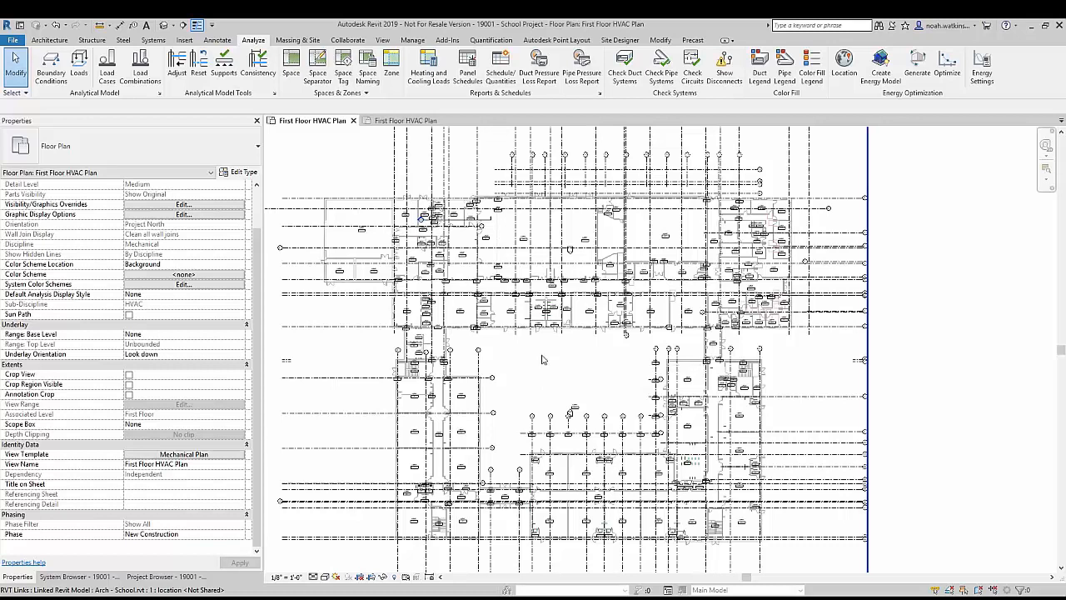
# Step: Select space 1 west of the grid C bubble and check its Room Number and Room Name properties
pyautogui.scroll(5, 396, 189)
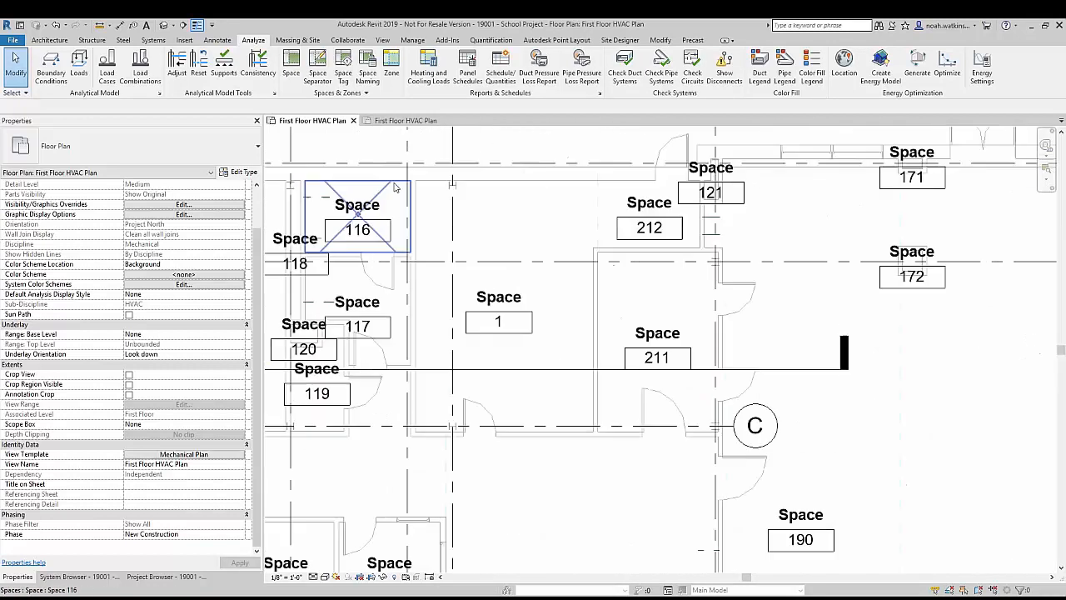
pyautogui.click(526, 277)
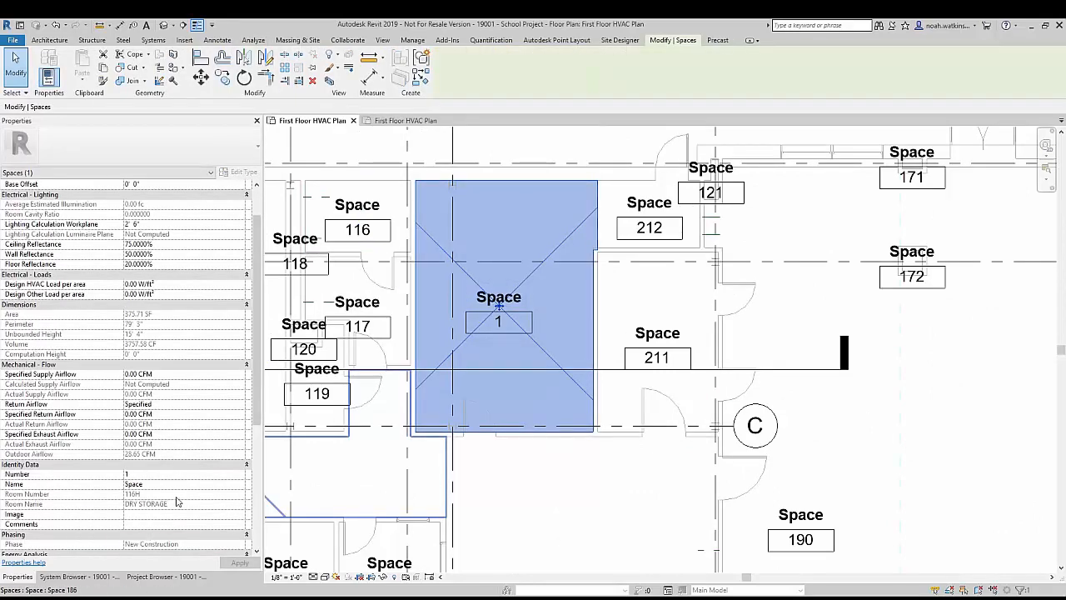
pyautogui.scroll(-2, 396, 495)
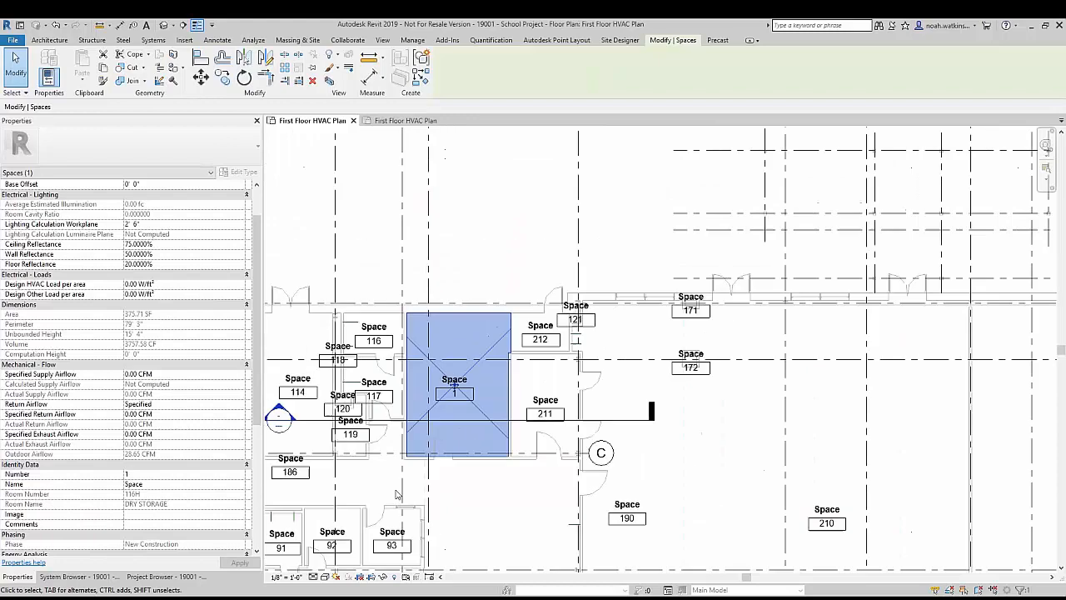
pyautogui.moveTo(479, 500); pyautogui.dragTo(633, 458, button='middle')
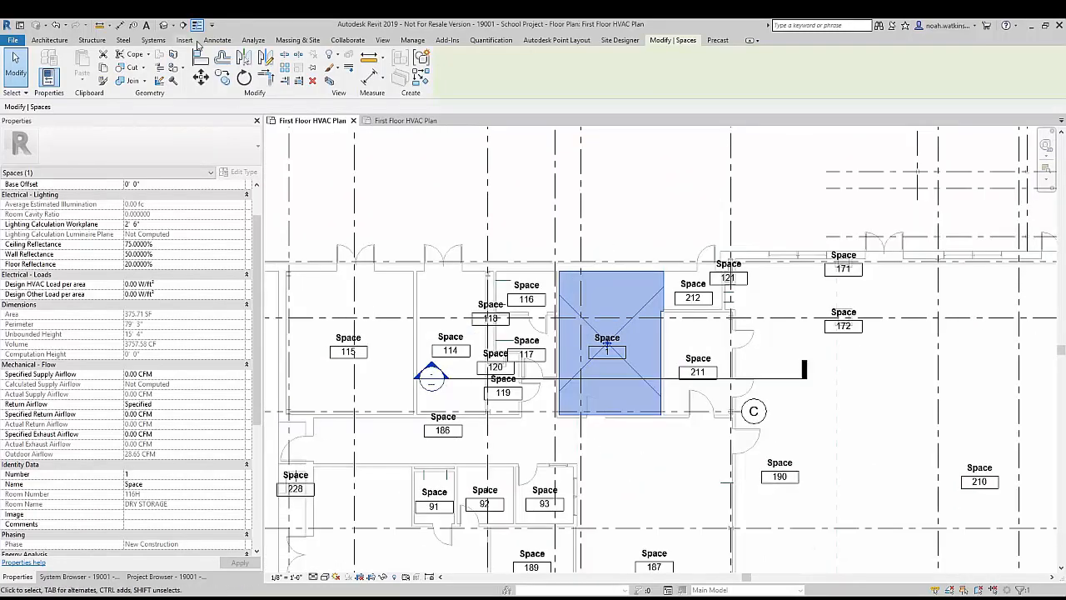
# Step: Assign the architectural room names and numbers to the spaces on all levels with Space Naming, accepting the duplicate number warnings
pyautogui.click(254, 40)
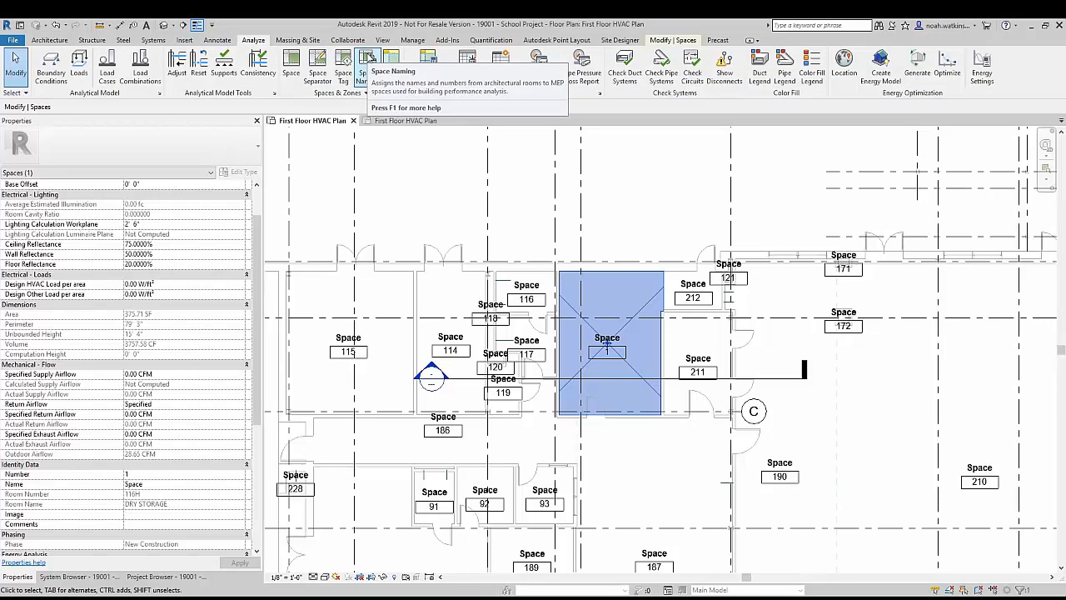
pyautogui.click(367, 58)
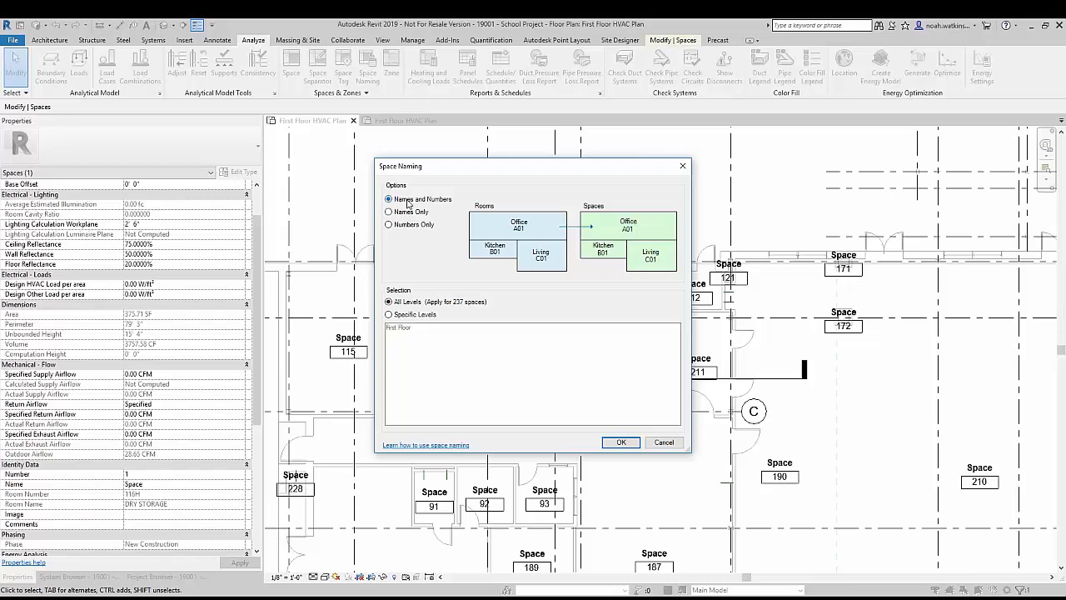
pyautogui.click(622, 443)
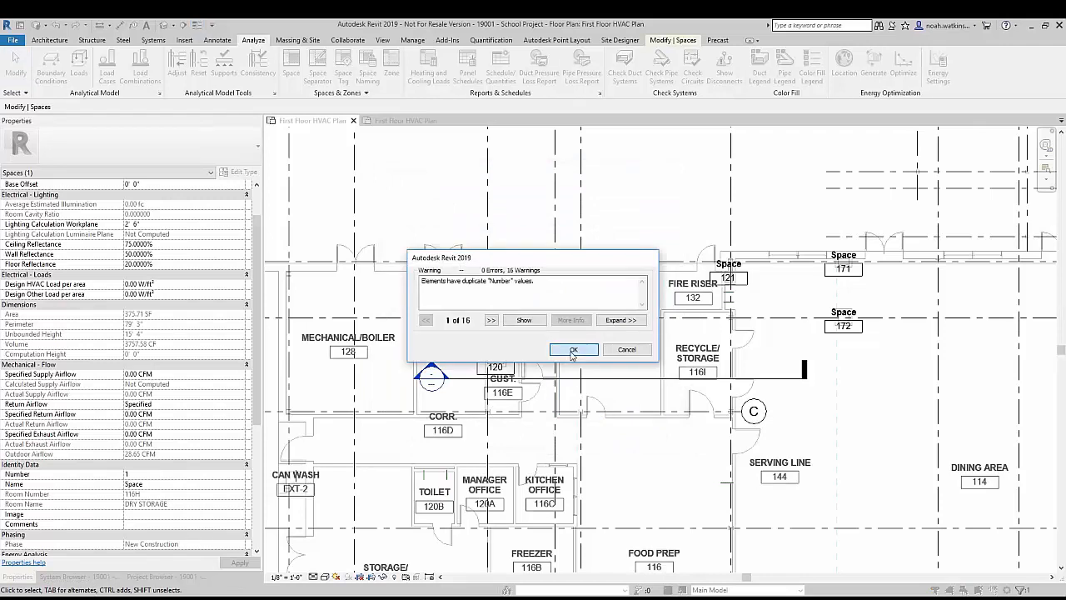
pyautogui.click(572, 349)
# Step: Examine the renamed spaces across the plan, including the unnamed ones at the wall cavities and columns near grids 2 to 9
pyautogui.scroll(-2, 450, 413)
pyautogui.moveTo(451, 413); pyautogui.dragTo(728, 329, button='middle')
pyautogui.scroll(-1, 761, 389)
pyautogui.moveTo(636, 254); pyautogui.dragTo(492, 158, button='middle')
pyautogui.moveTo(667, 552); pyautogui.dragTo(545, 445, button='middle')
pyautogui.scroll(5, 454, 416)
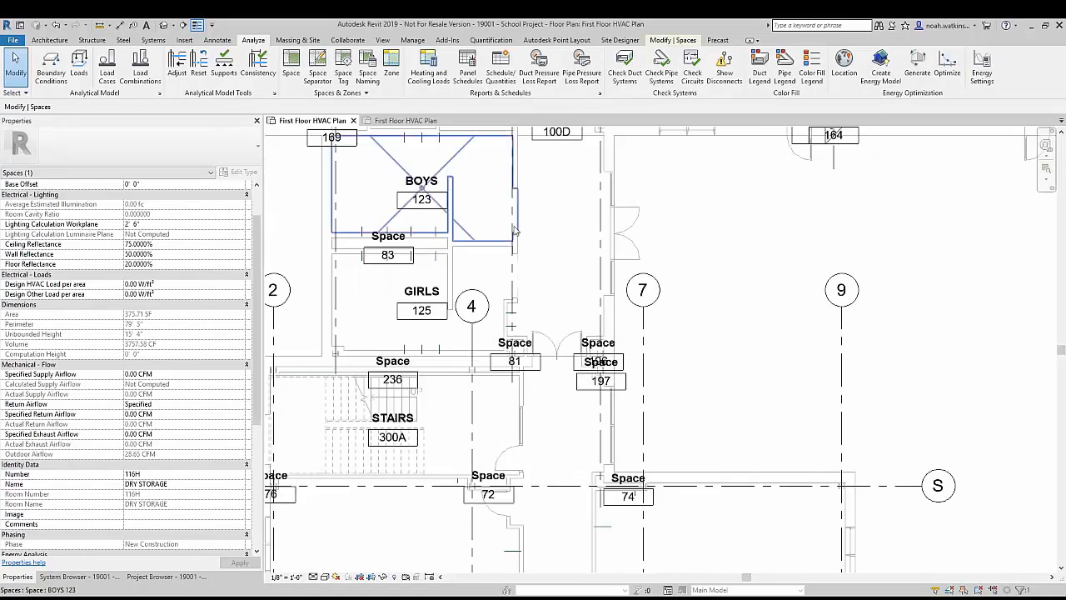
pyautogui.moveTo(408, 205); pyautogui.dragTo(418, 371, button='middle')
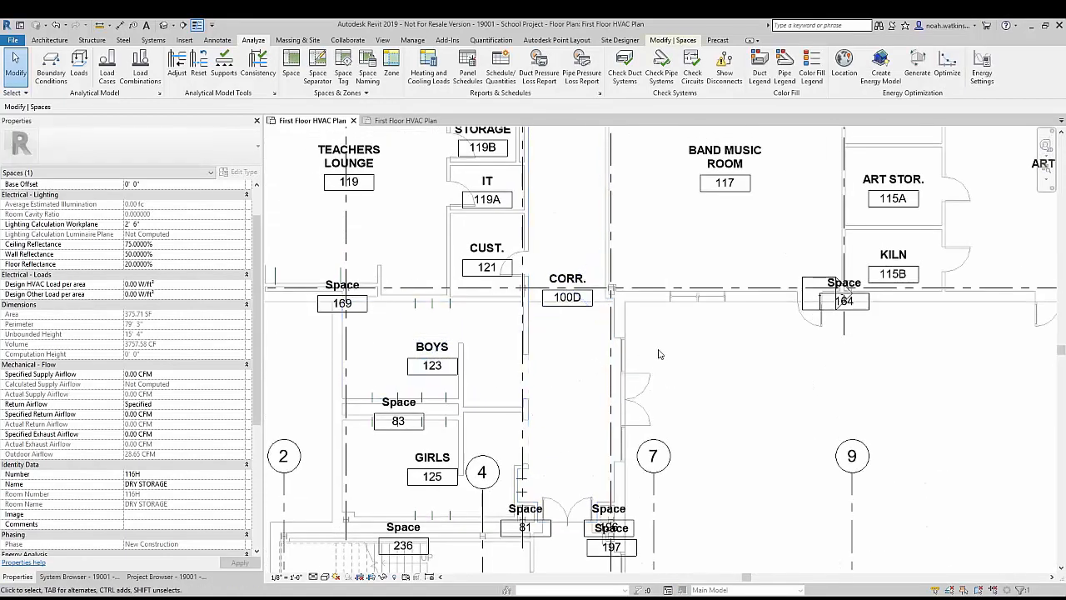
pyautogui.scroll(-2, 657, 354)
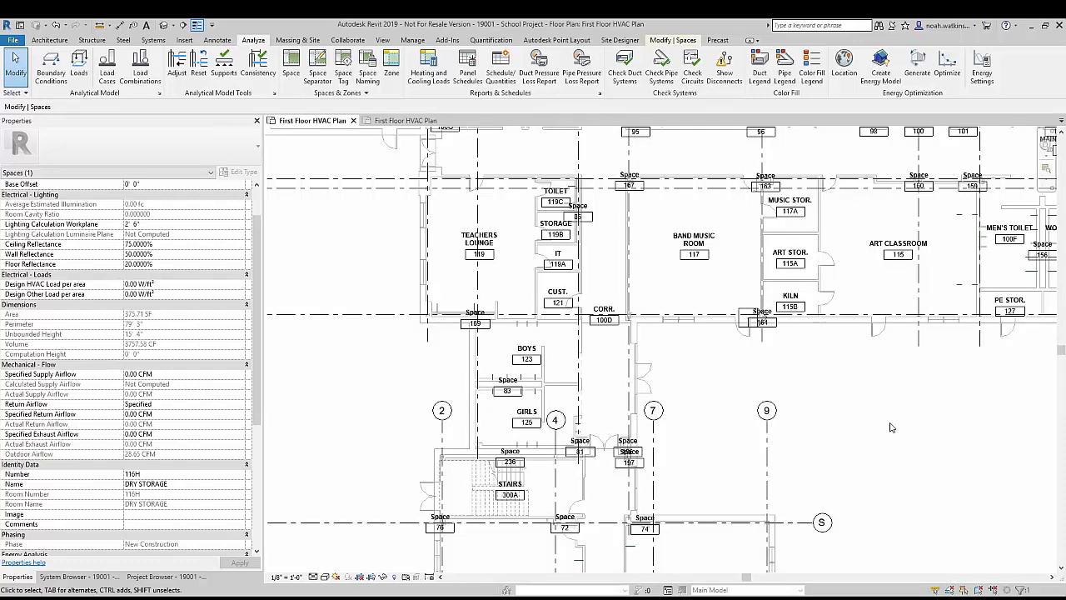
# Step: Delete the tag of the small column space below the grid 14 bubble
pyautogui.moveTo(907, 417); pyautogui.dragTo(352, 170, button='middle')
pyautogui.click(496, 364)
pyautogui.moveTo(524, 316); pyautogui.dragTo(535, 117, button='middle')
pyautogui.scroll(2, 438, 301)
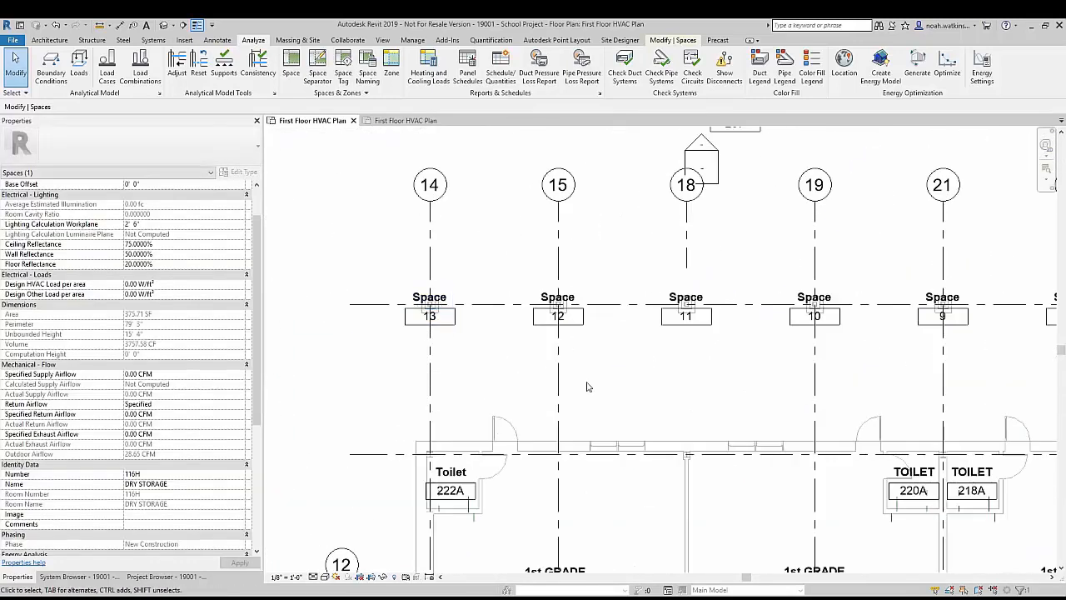
pyautogui.scroll(2, 426, 280)
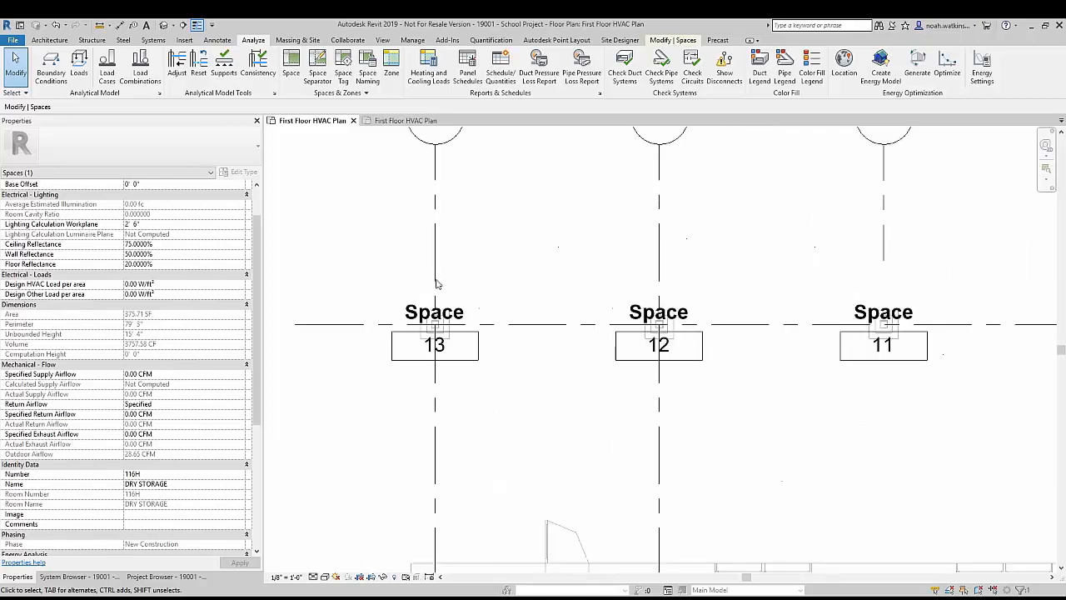
pyautogui.click(444, 327)
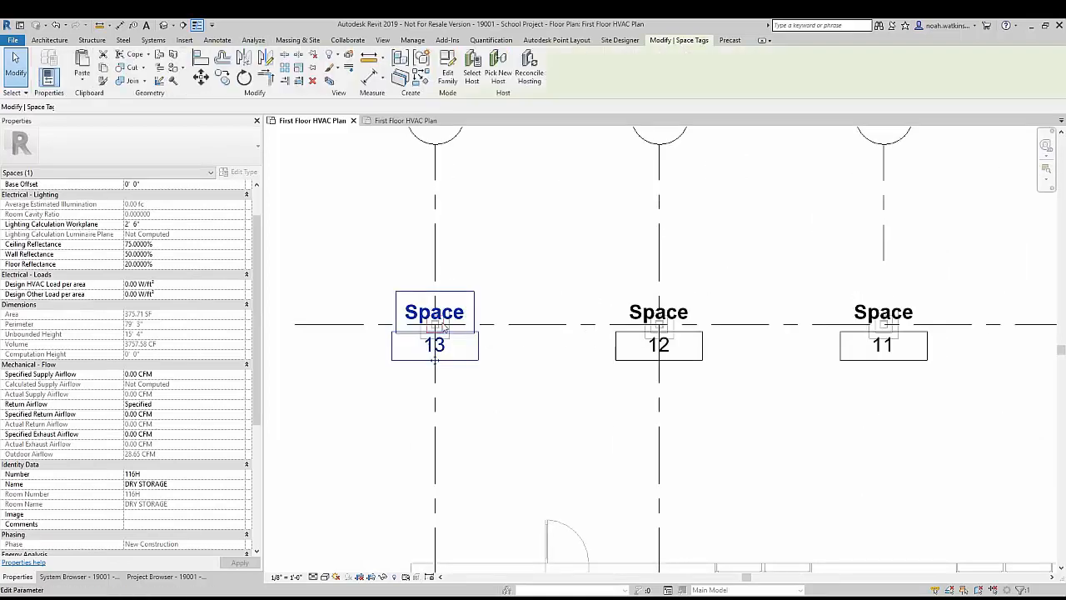
pyautogui.press('Delete')
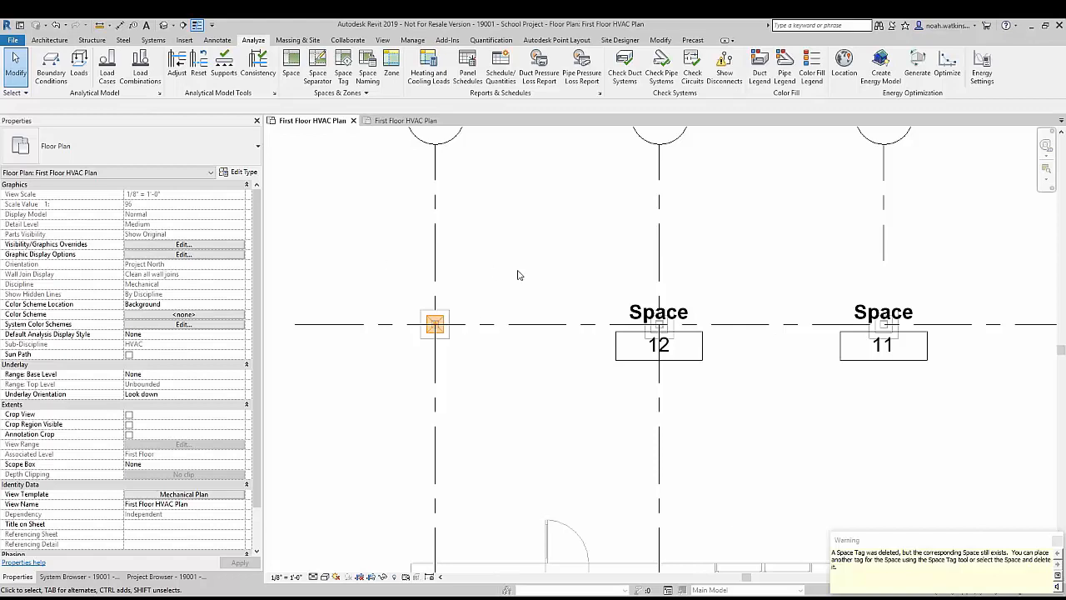
# Step: Delete the untagged space itself at the grid 14 column
pyautogui.click(497, 415)
pyautogui.click(435, 324)
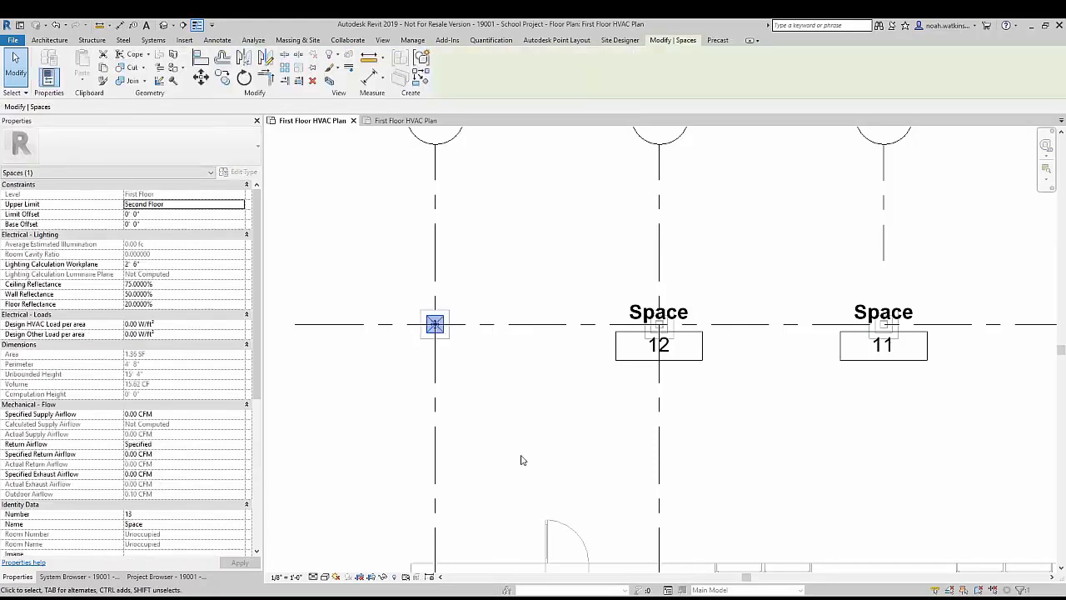
pyautogui.press('Delete')
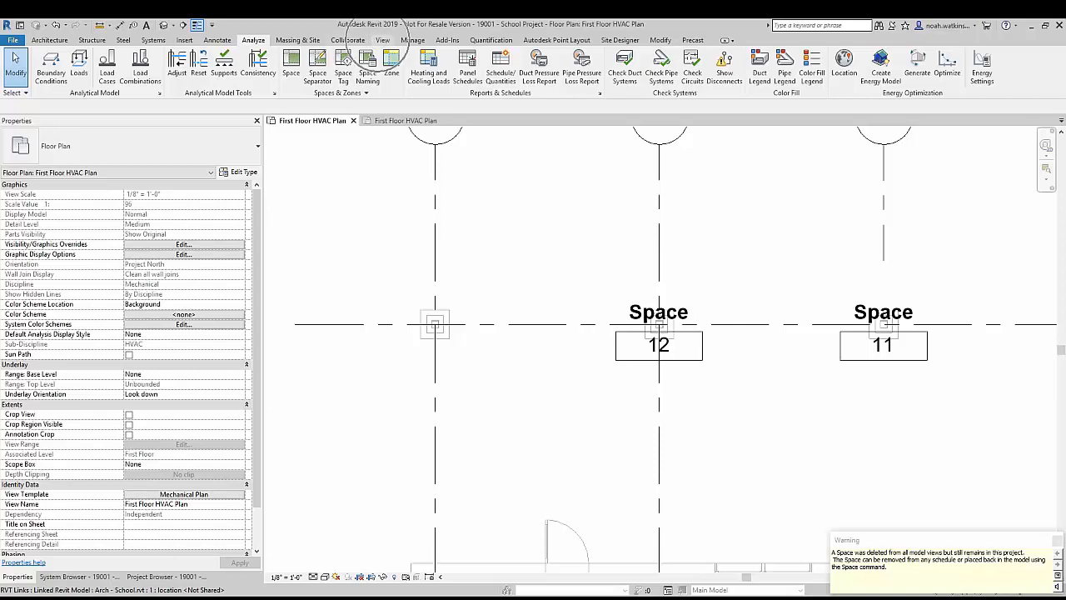
# Step: Start a new building component schedule for the Spaces category, named Space Schedule, in the New Construction phase
pyautogui.click(383, 40)
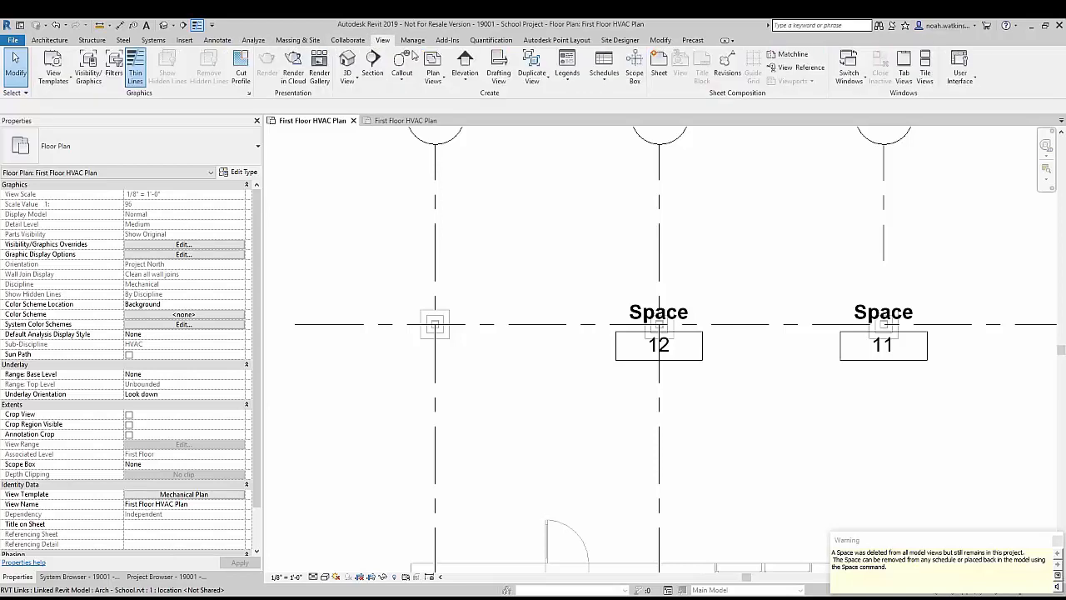
pyautogui.click(610, 79)
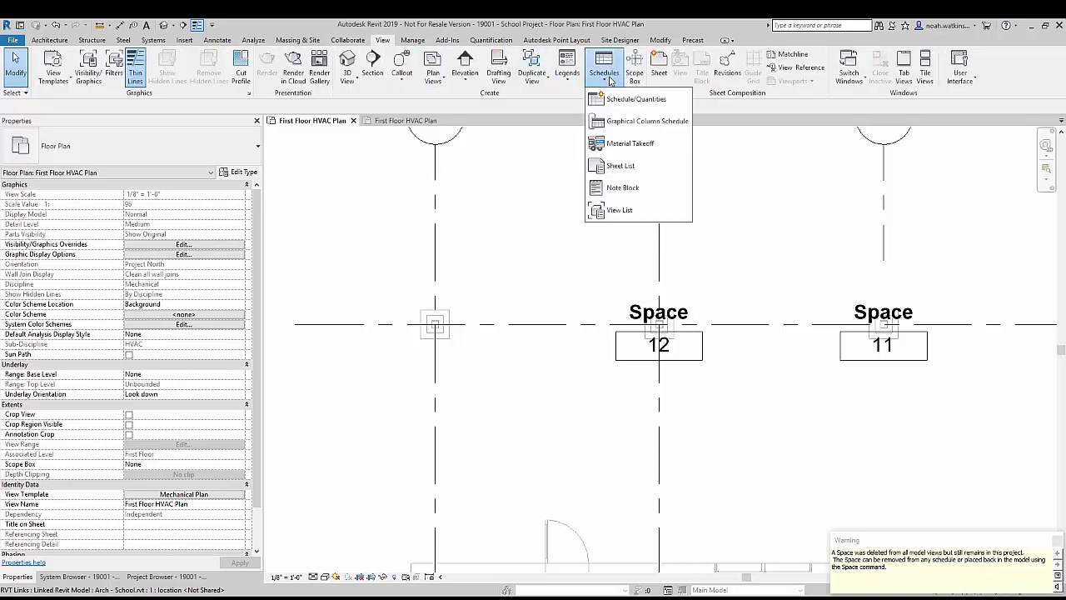
pyautogui.click(626, 99)
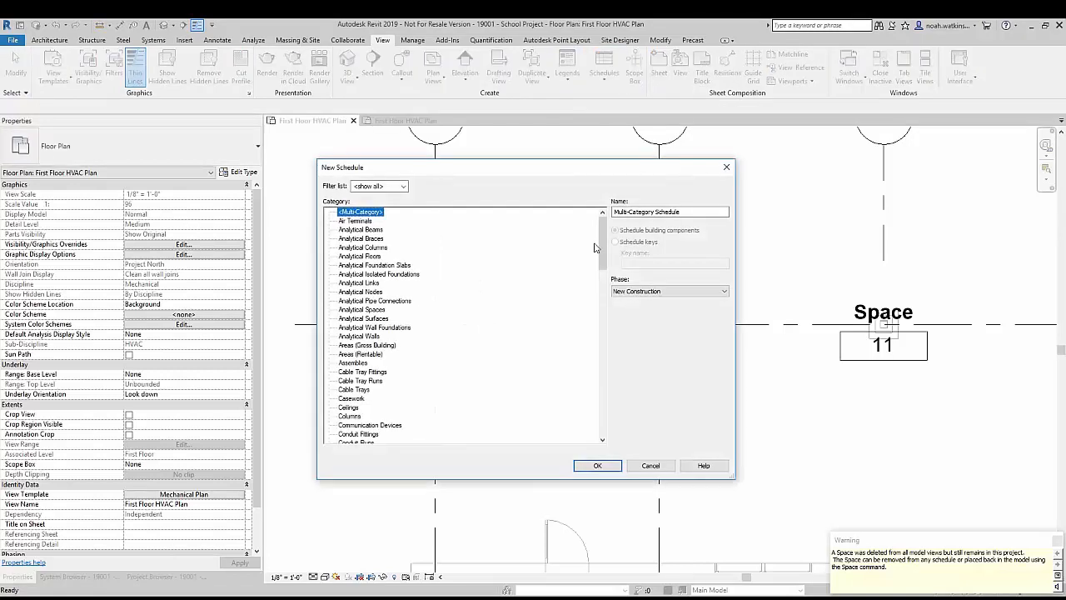
pyautogui.moveTo(602, 243); pyautogui.dragTo(602, 396)
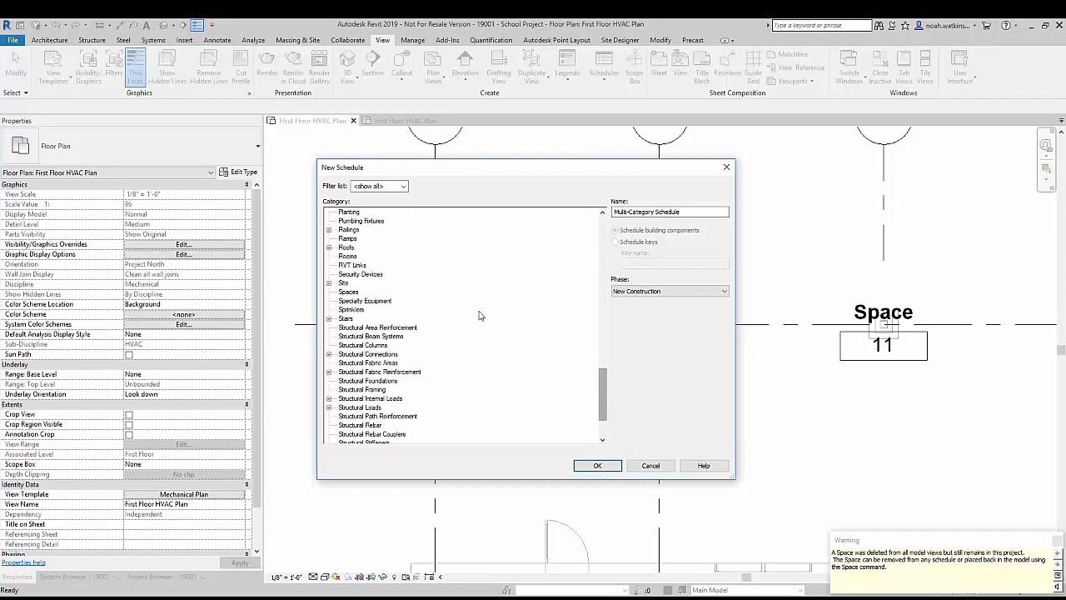
pyautogui.click(347, 293)
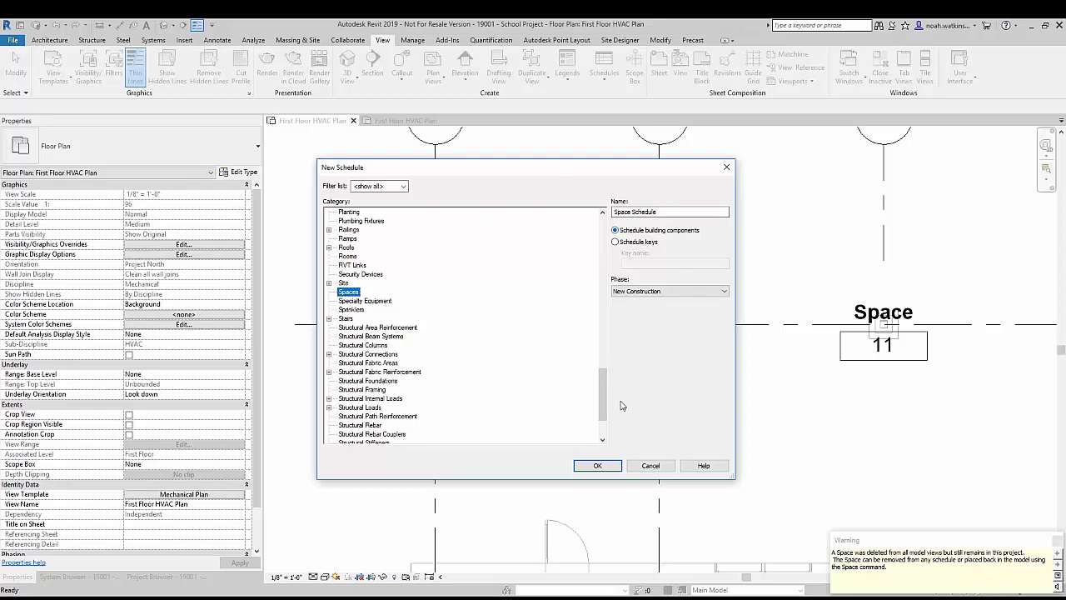
pyautogui.click(597, 466)
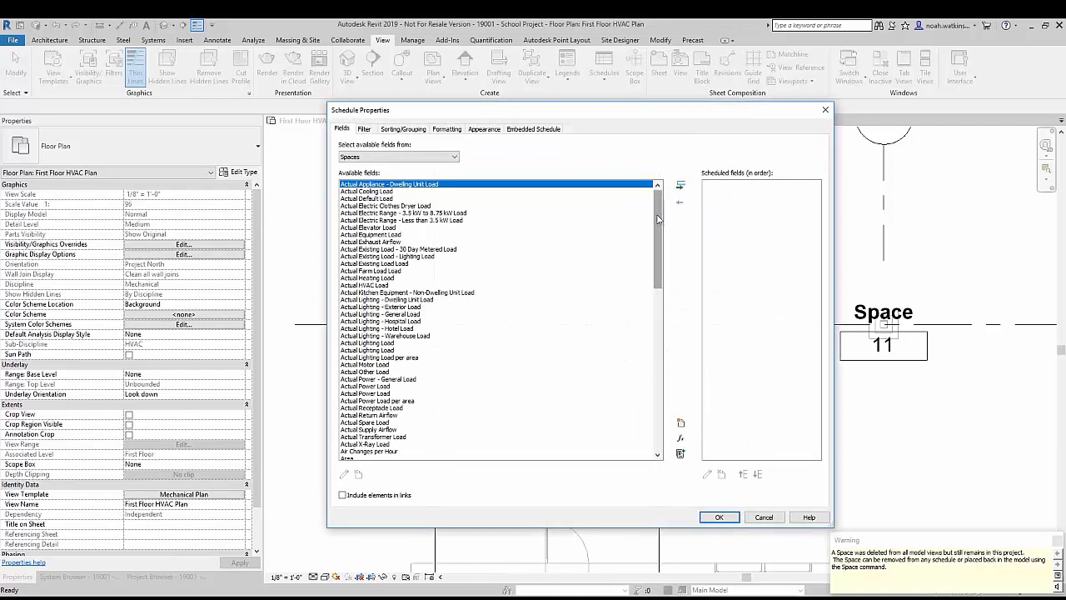
# Step: Add the spaces' Area field to the schedule
pyautogui.moveTo(657, 222); pyautogui.dragTo(664, 405)
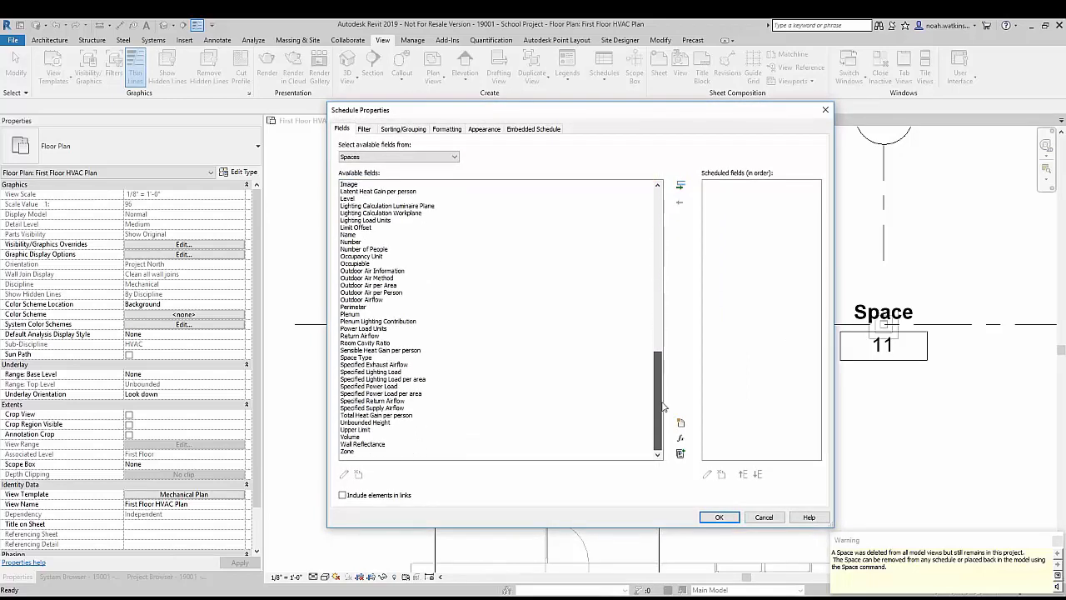
pyautogui.moveTo(664, 405); pyautogui.dragTo(680, 216)
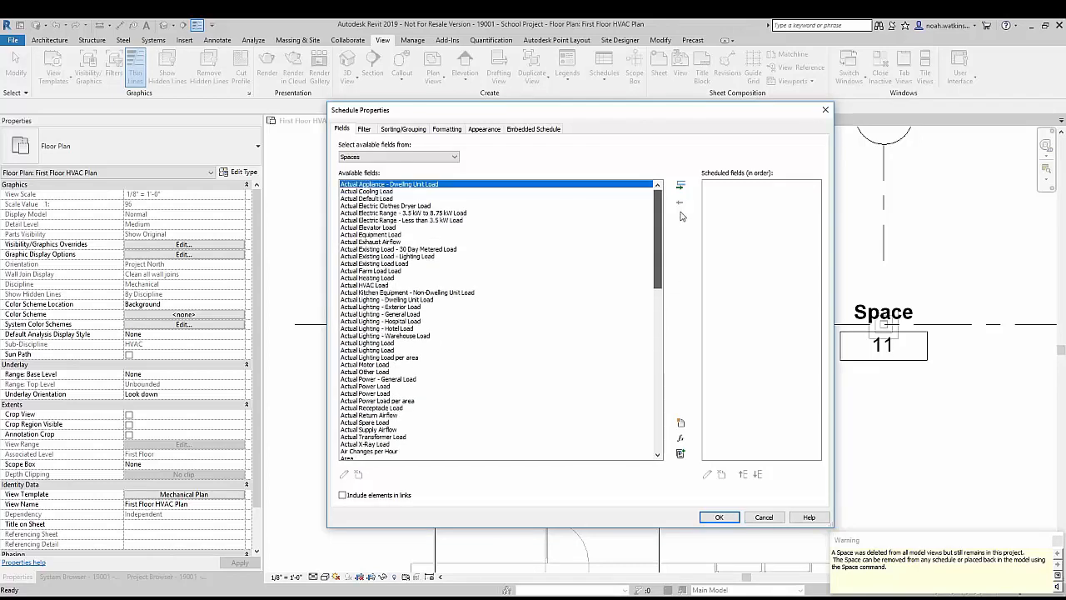
pyautogui.scroll(-4, 500, 291)
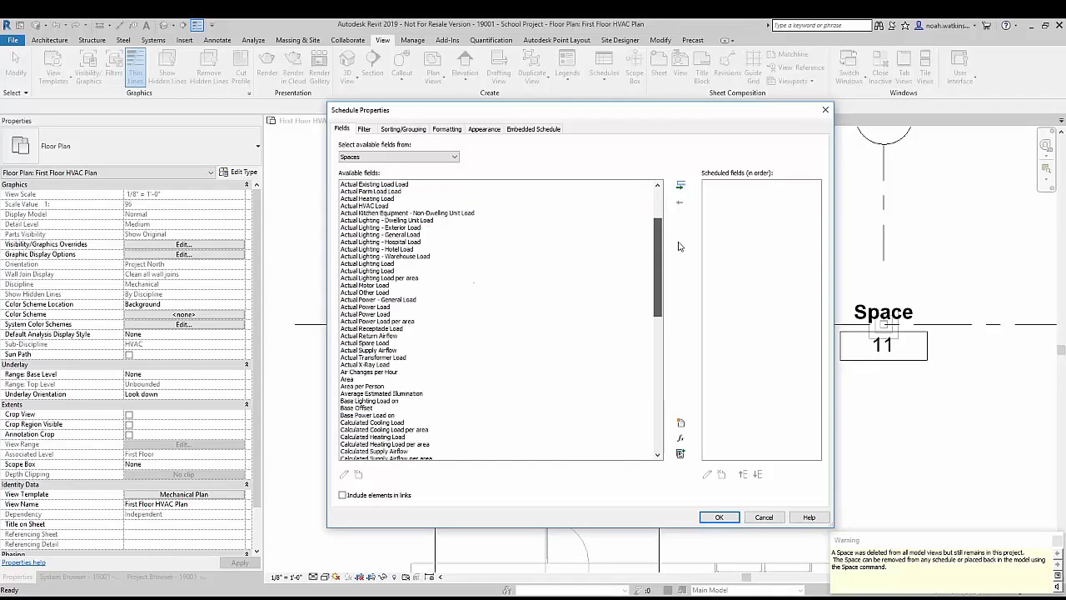
pyautogui.click(358, 381)
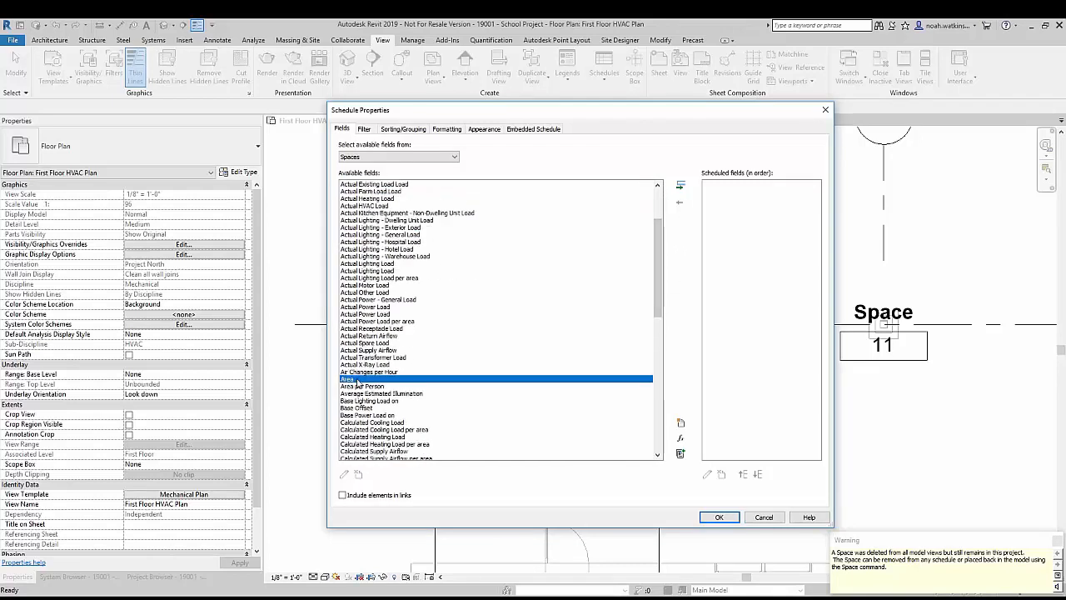
pyautogui.click(681, 185)
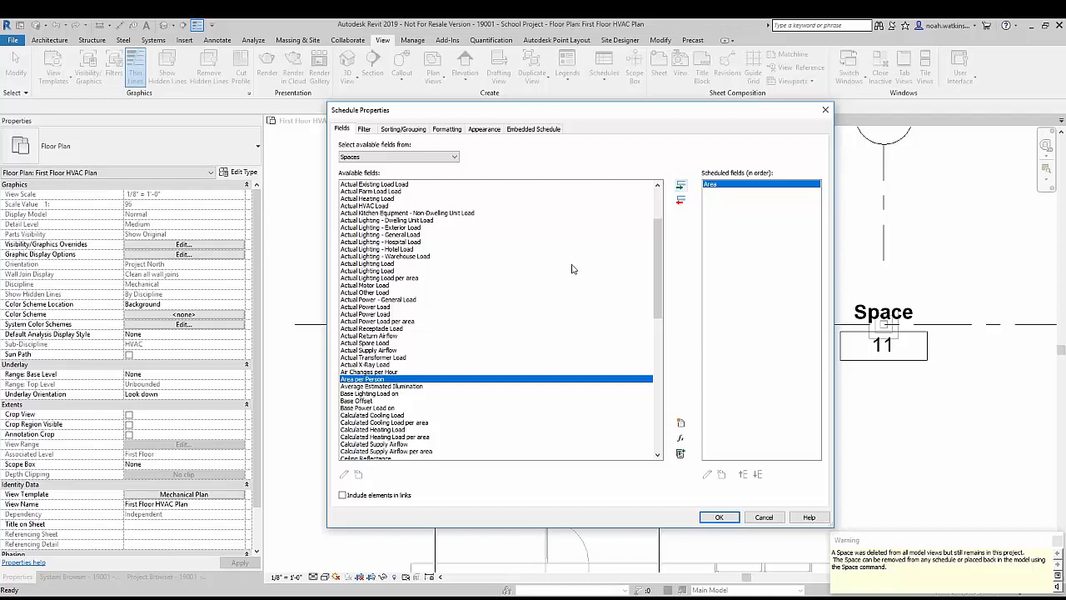
# Step: Add the Room: Name and Room: Number fields from the Room category to the schedule
pyautogui.moveTo(657, 268); pyautogui.dragTo(659, 227)
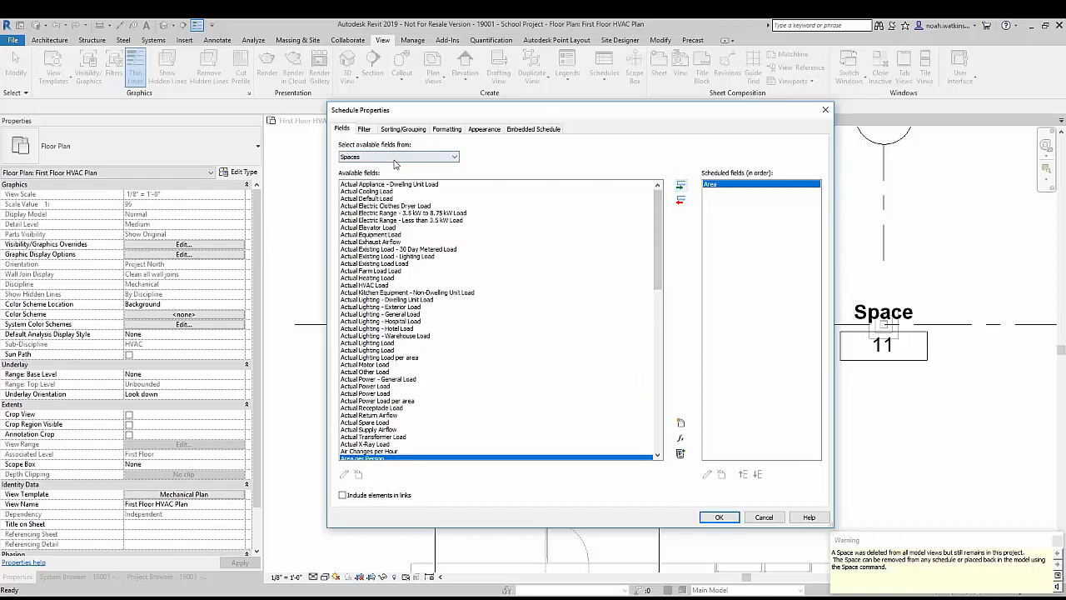
pyautogui.click(400, 157)
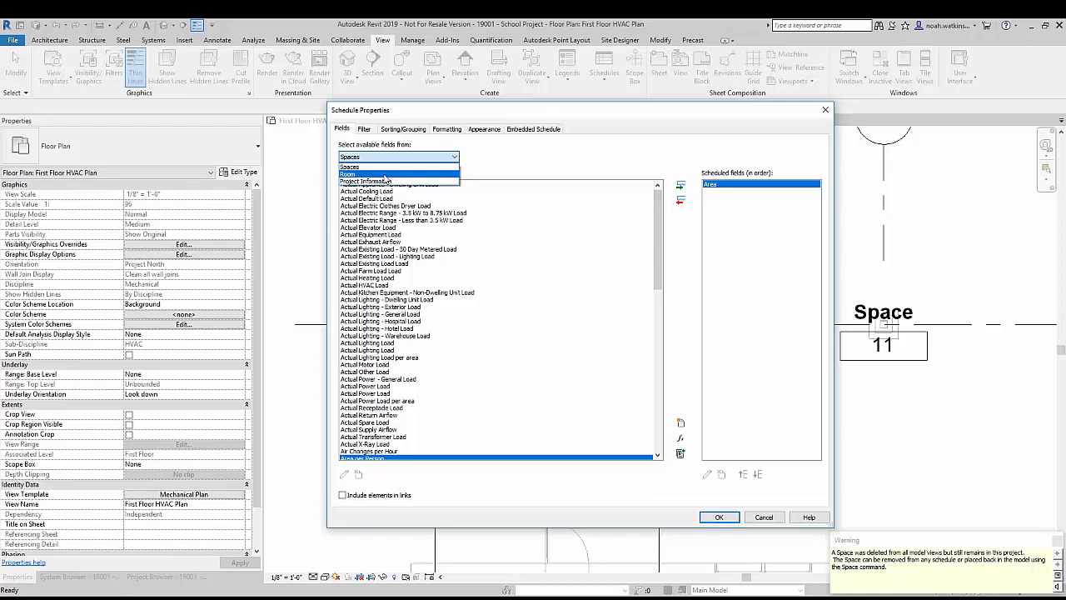
pyautogui.click(385, 174)
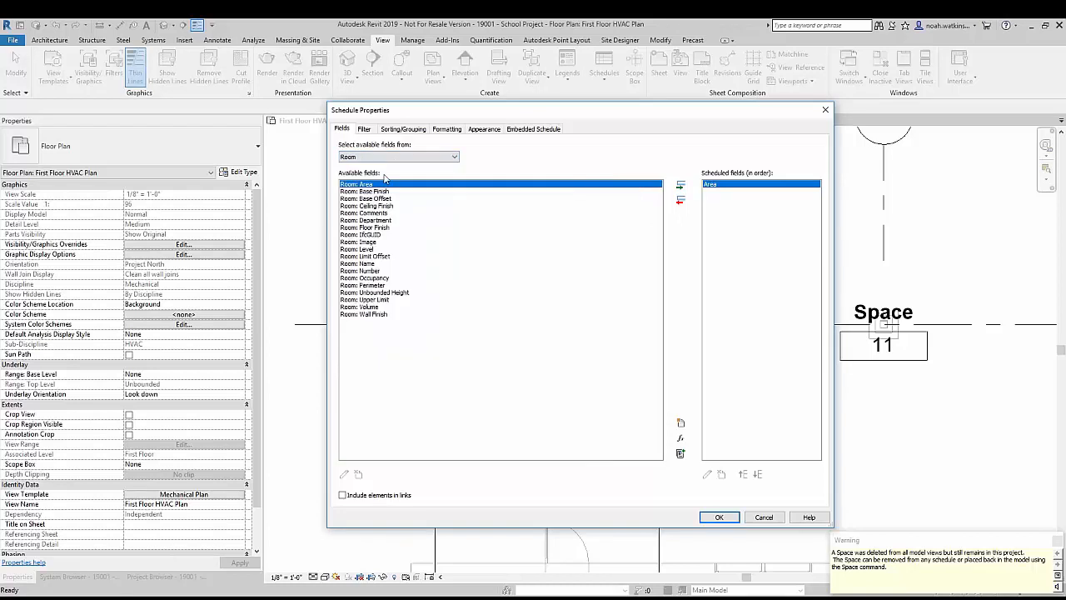
pyautogui.click(368, 263)
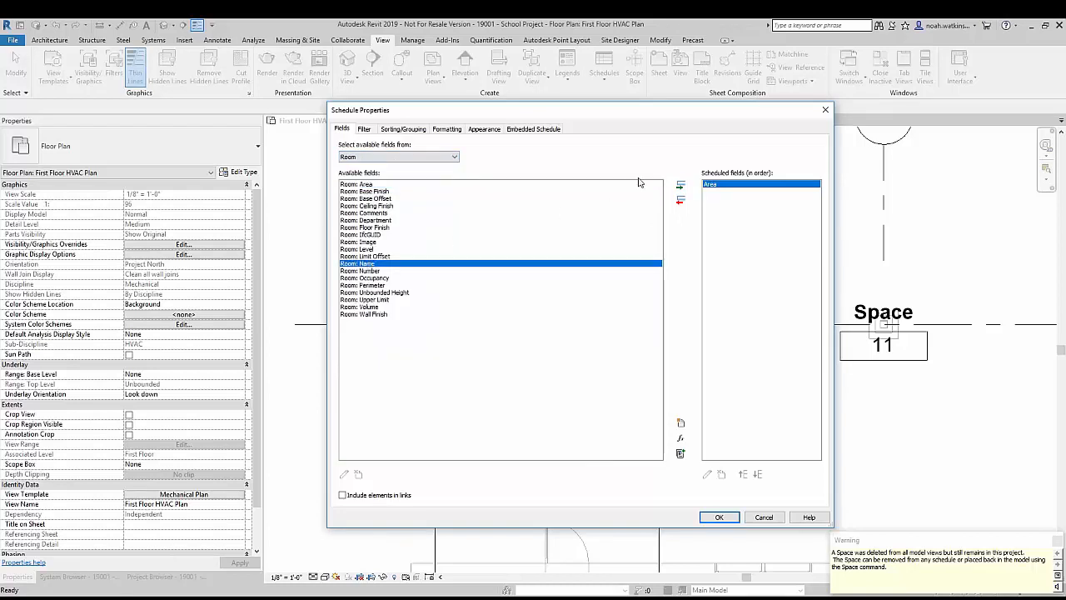
pyautogui.click(681, 185)
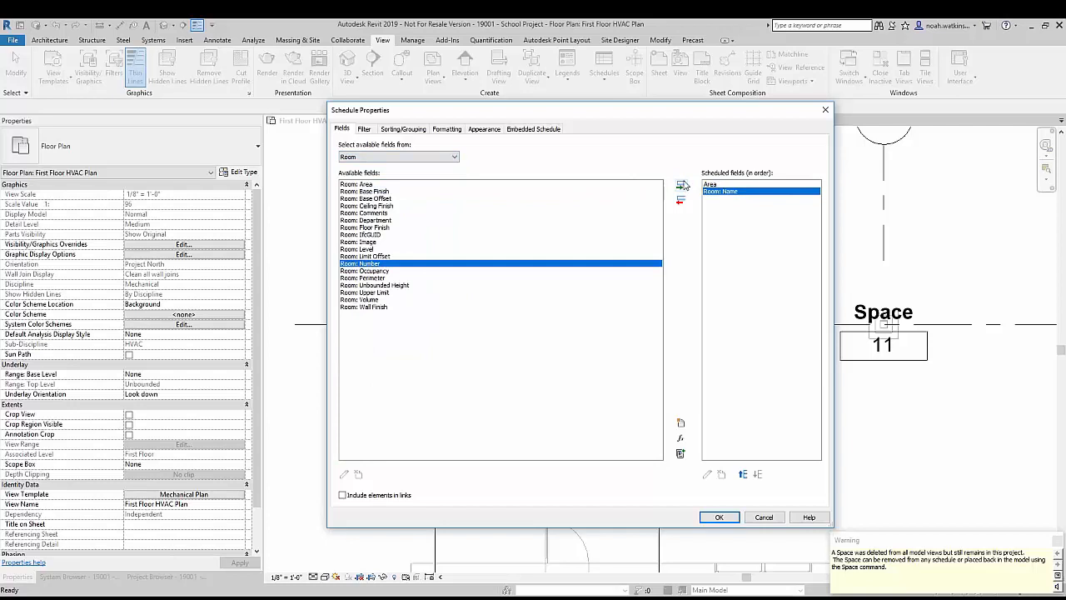
pyautogui.click(681, 184)
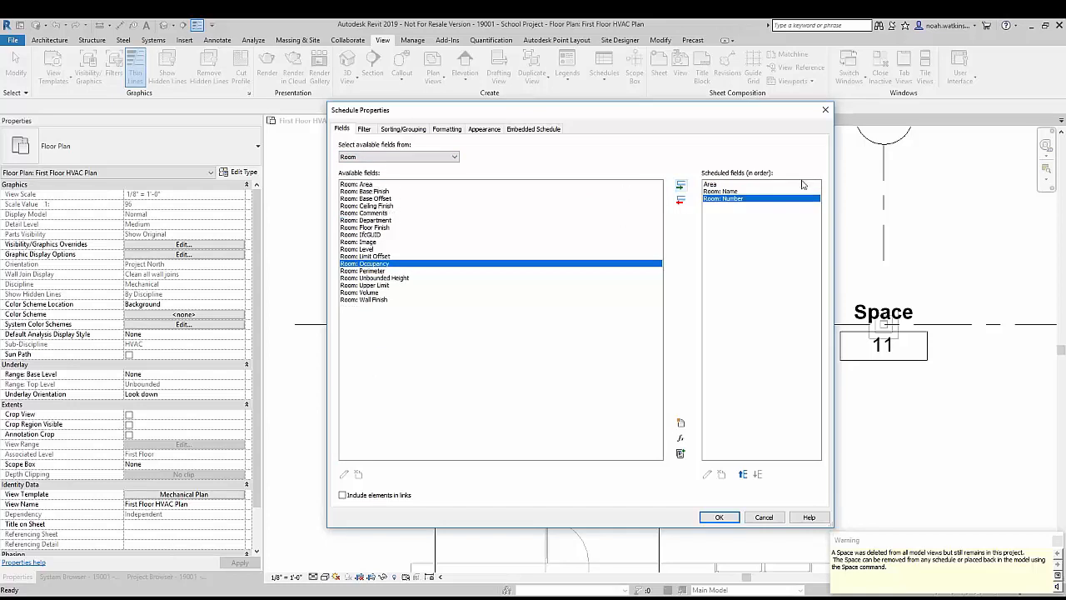
# Step: Reorder the scheduled fields so that Area comes after Room: Name and Room: Number
pyautogui.click(721, 185)
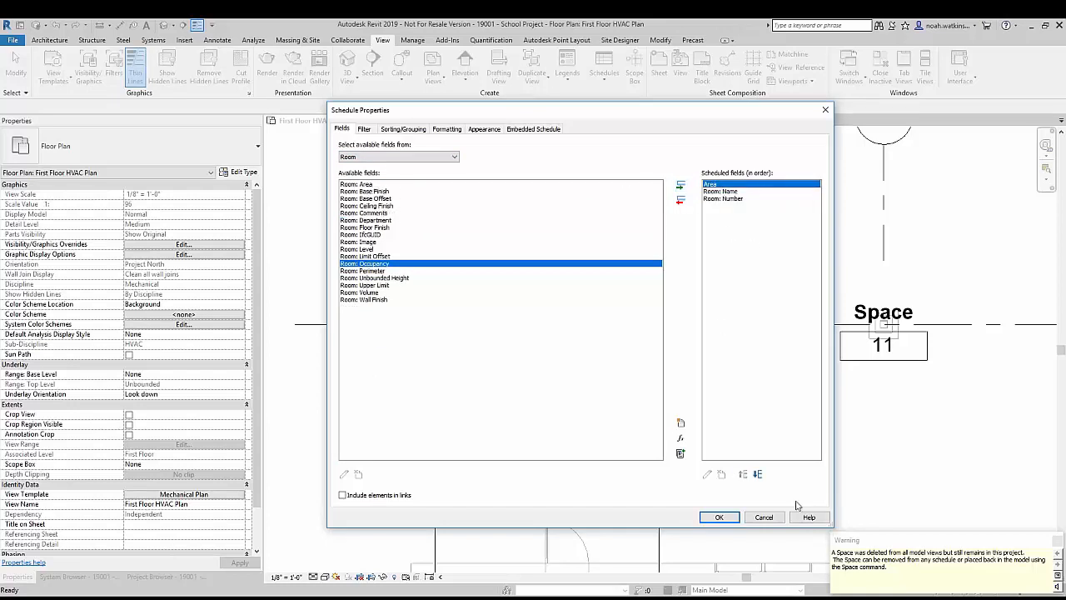
pyautogui.click(756, 474)
pyautogui.click(757, 474)
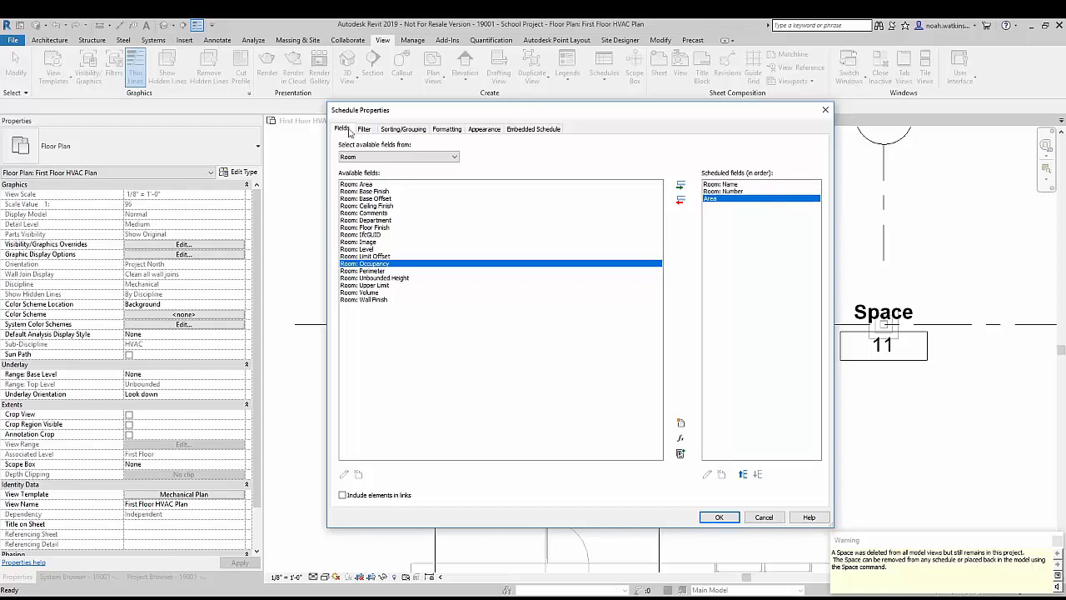
# Step: Sort the schedule by Room: Name in ascending order, itemizing every instance, and create it
pyautogui.click(404, 129)
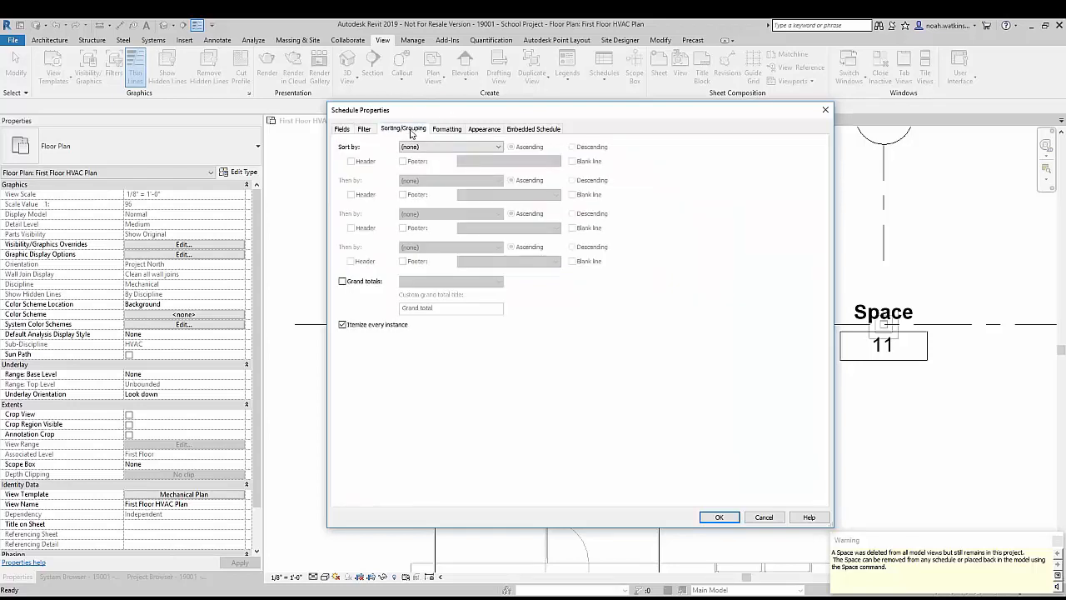
pyautogui.click(445, 146)
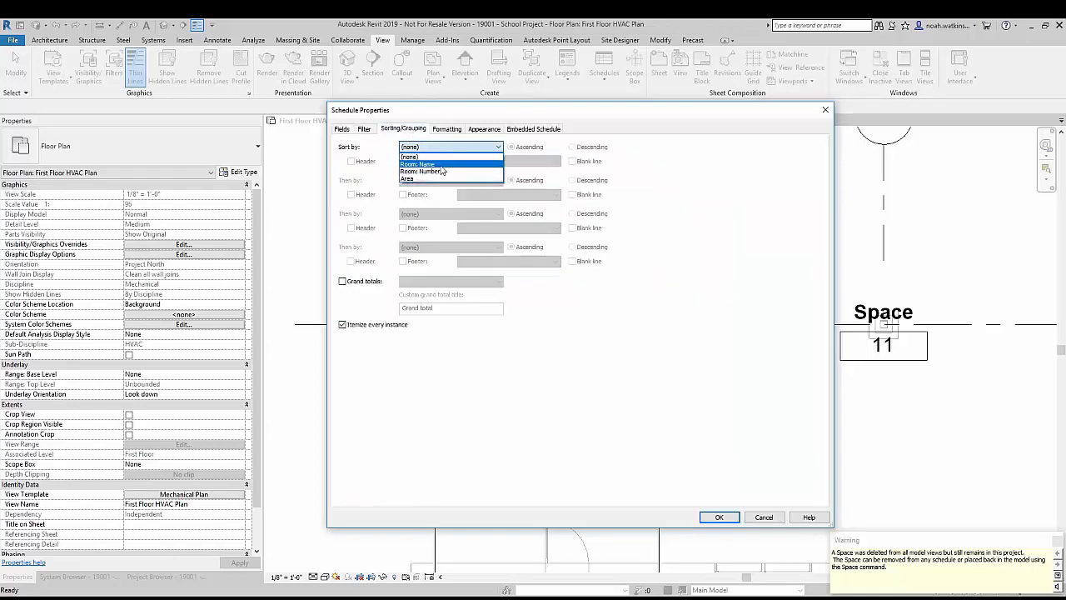
pyautogui.click(442, 164)
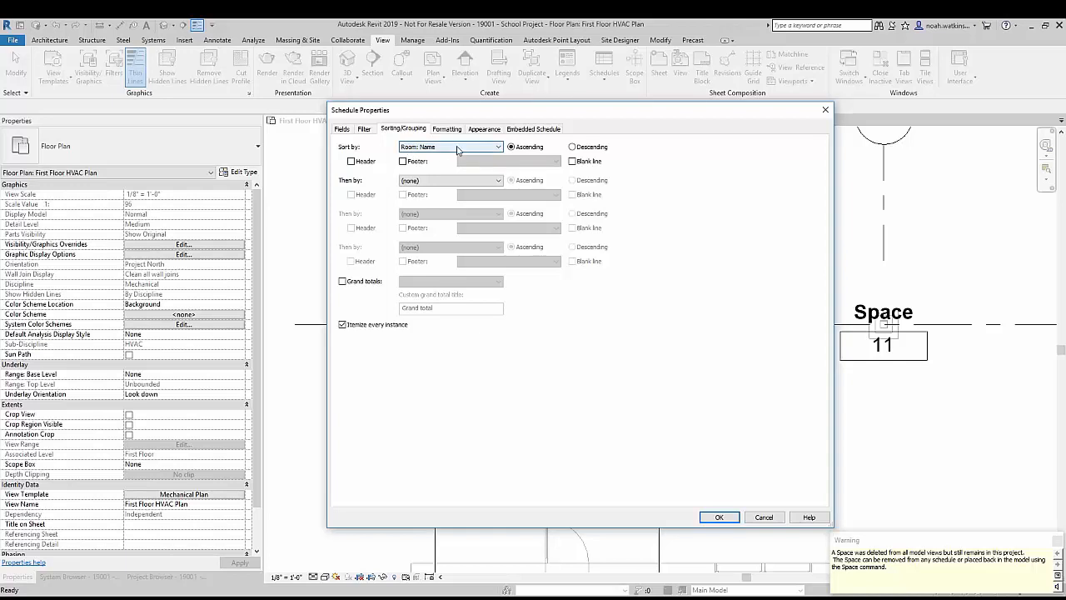
pyautogui.click(719, 518)
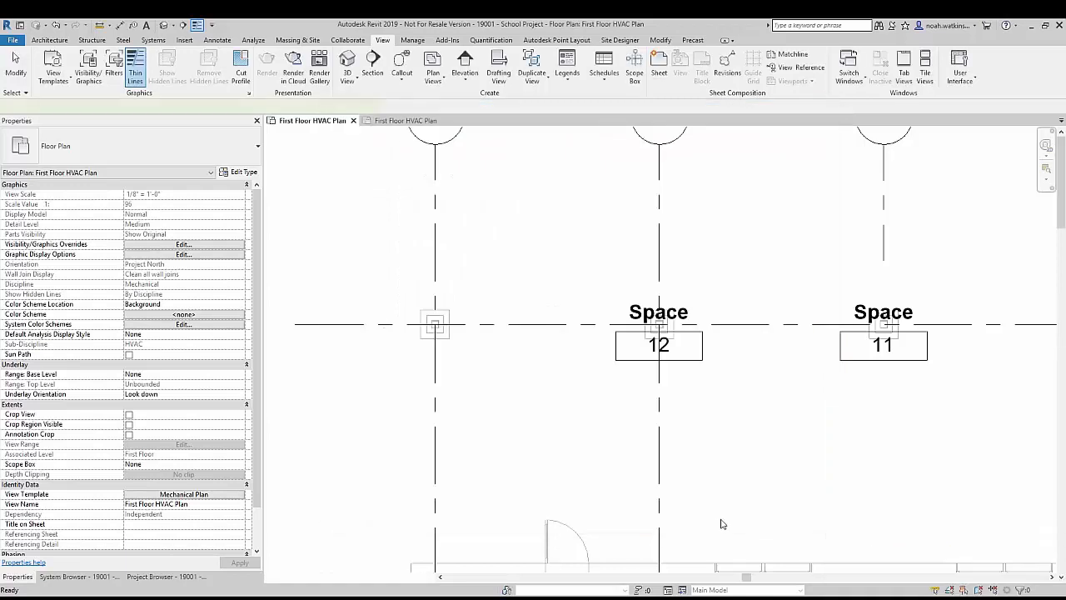
# Step: Examine the space schedule for rows that have an area but no room name or number
pyautogui.scroll(-10, 377, 170)
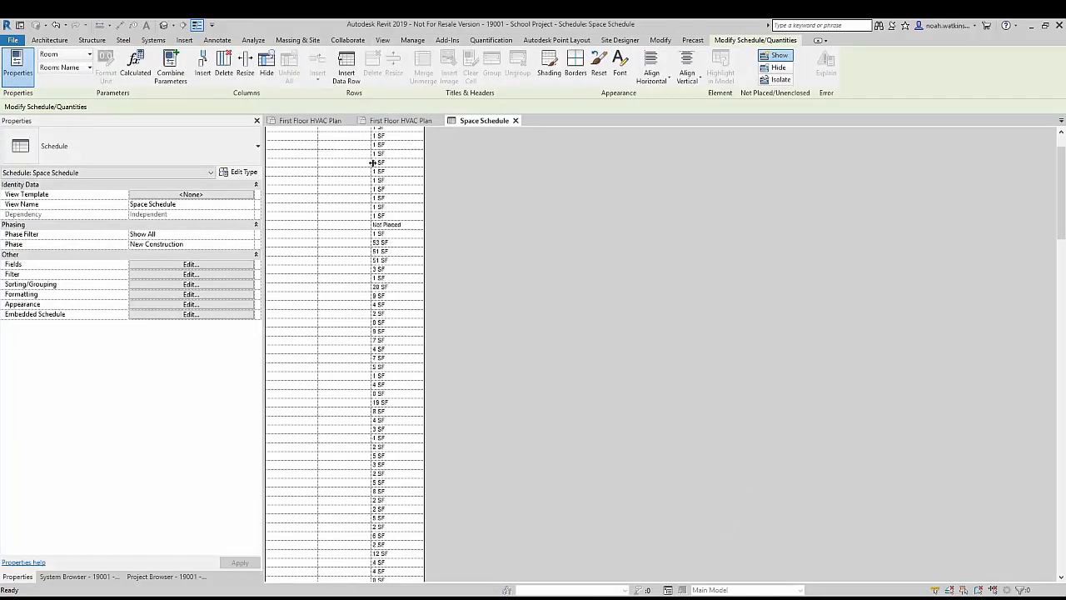
pyautogui.scroll(-20, 376, 171)
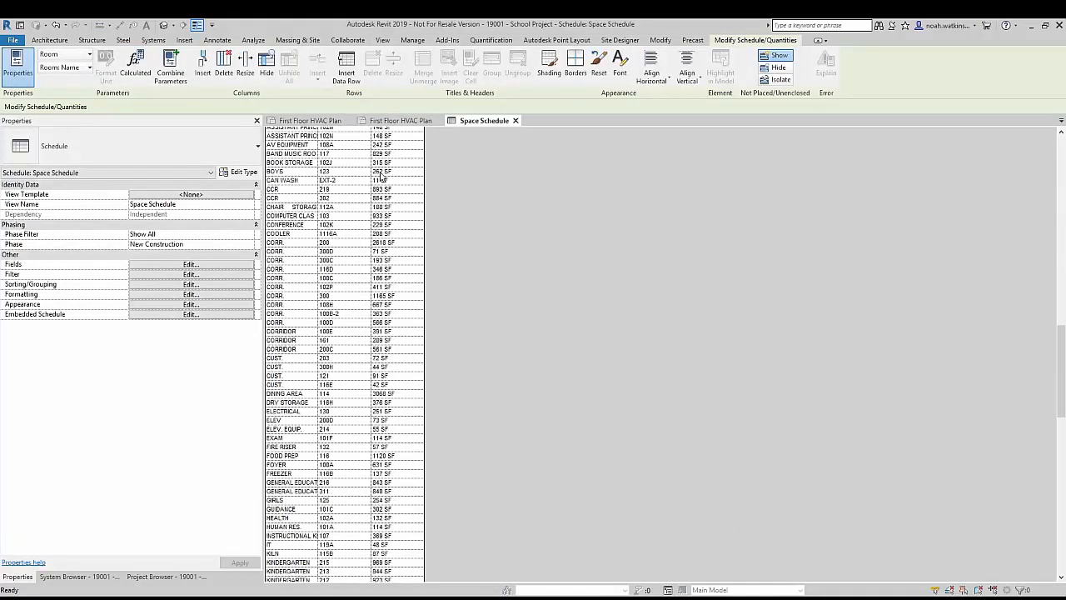
pyautogui.scroll(-9, 393, 184)
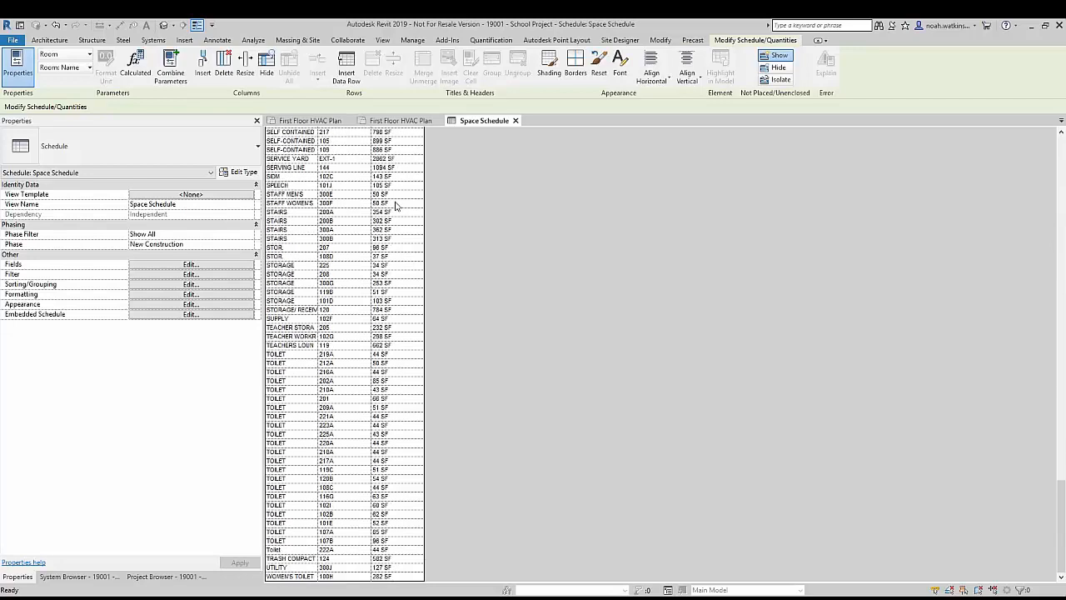
pyautogui.scroll(14, 439, 486)
pyautogui.scroll(20, 432, 478)
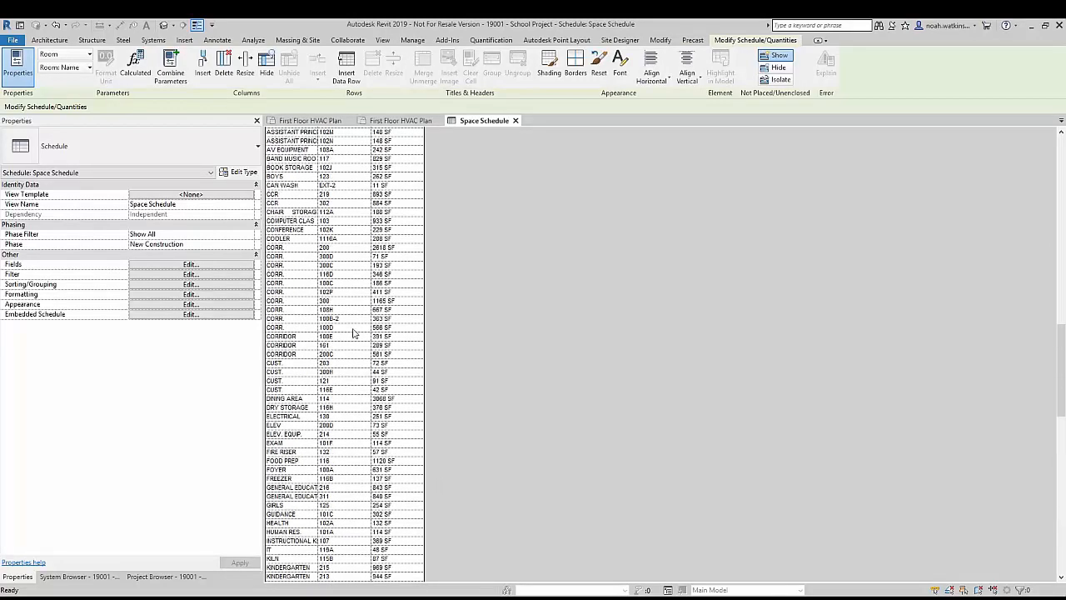
pyautogui.scroll(-20, 282, 314)
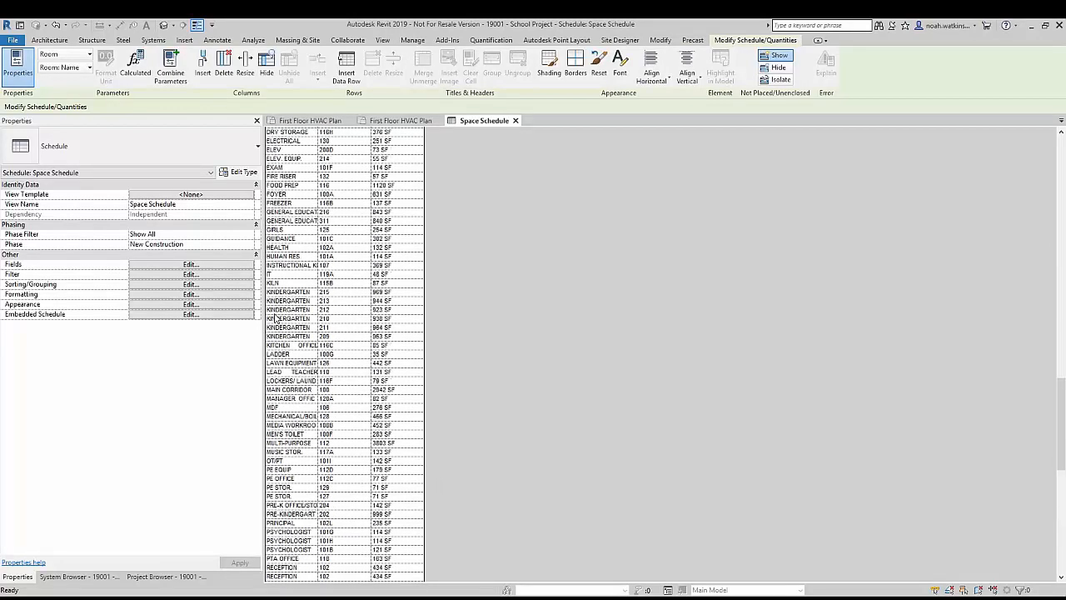
pyautogui.scroll(20, 295, 315)
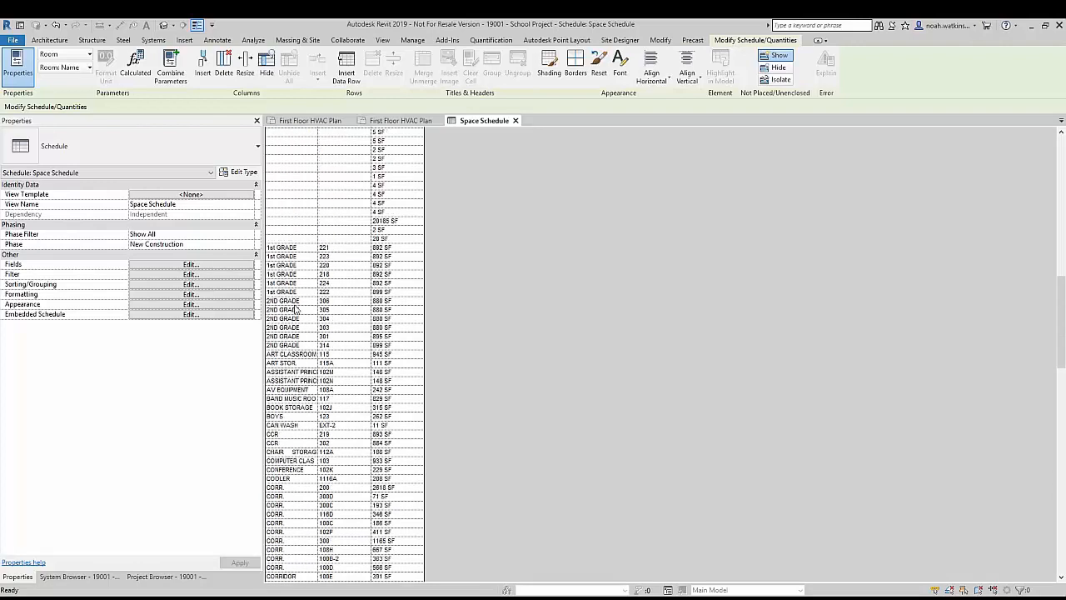
pyautogui.scroll(15, 294, 347)
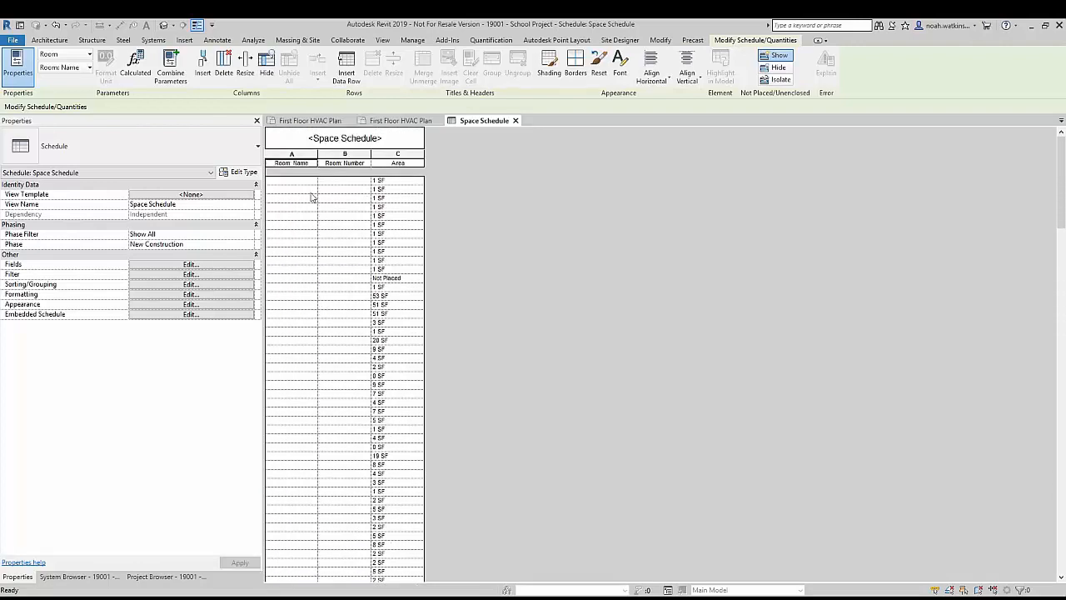
# Step: Delete all schedule rows with a blank room name, including their spaces and associated space tags
pyautogui.click(291, 184)
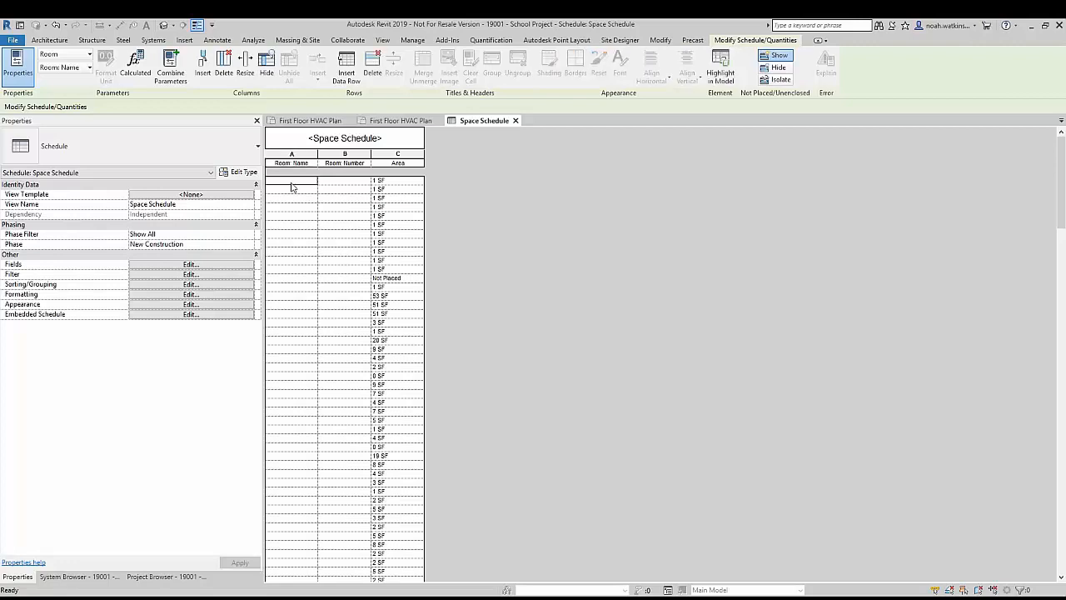
pyautogui.scroll(-15, 292, 186)
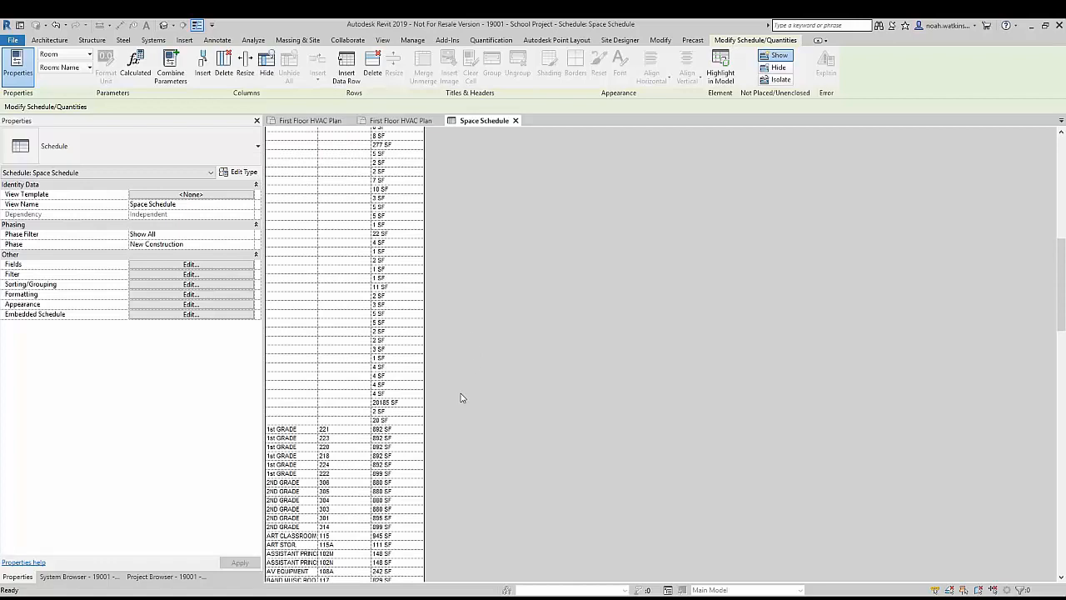
pyautogui.keyDown('shift'); pyautogui.click(407, 421); pyautogui.keyUp('shift')
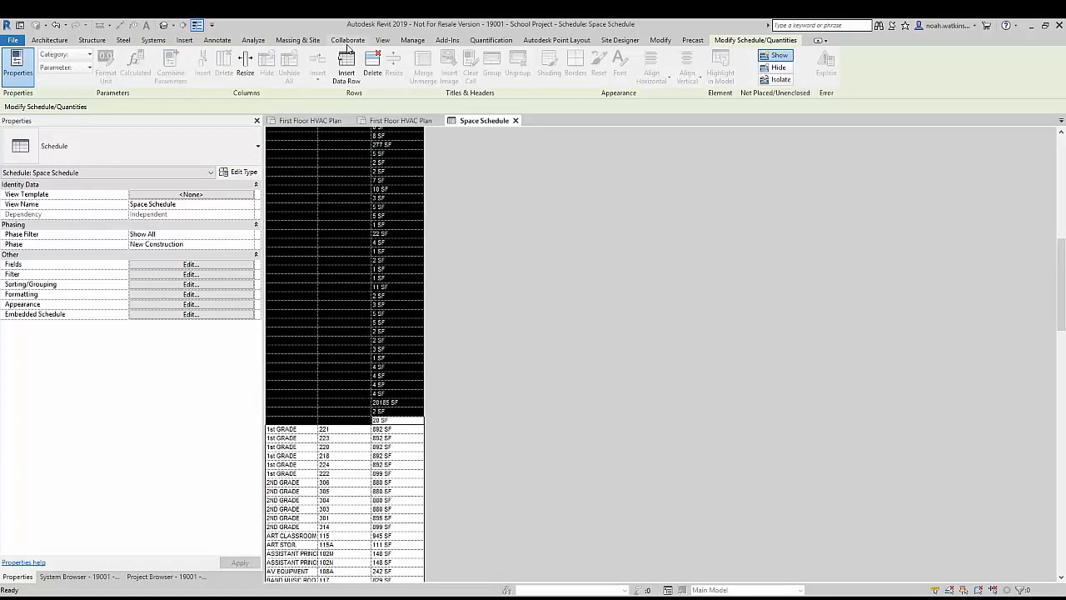
pyautogui.click(372, 62)
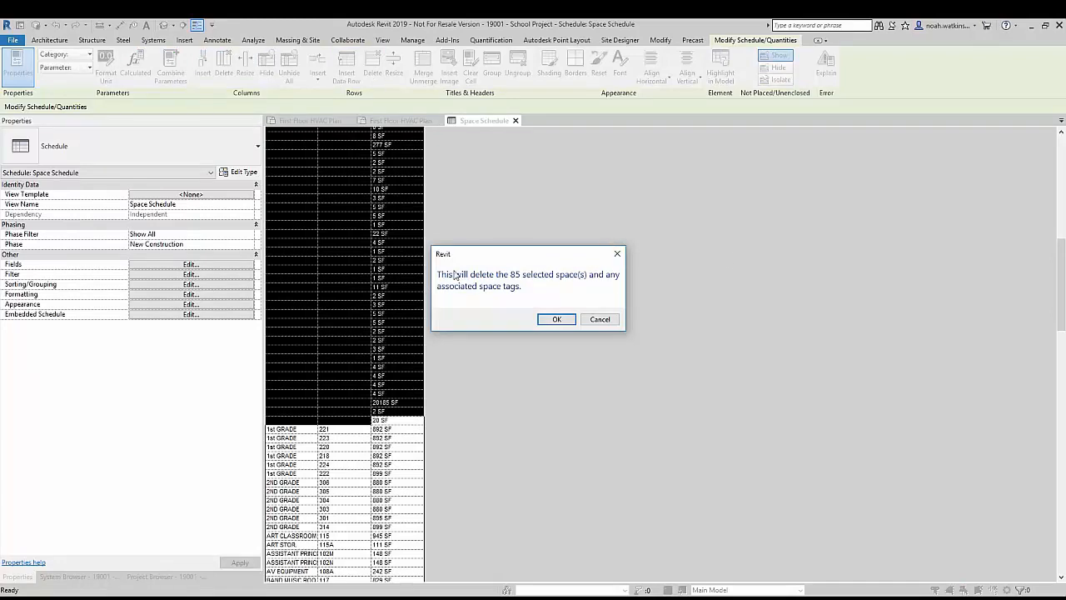
pyautogui.click(556, 322)
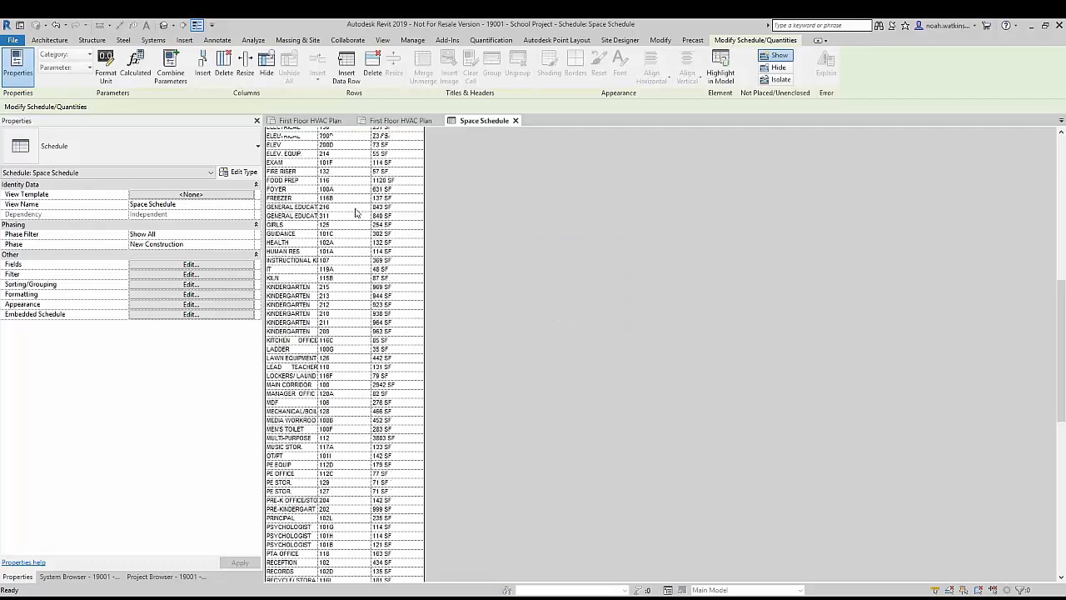
pyautogui.scroll(5, 362, 206)
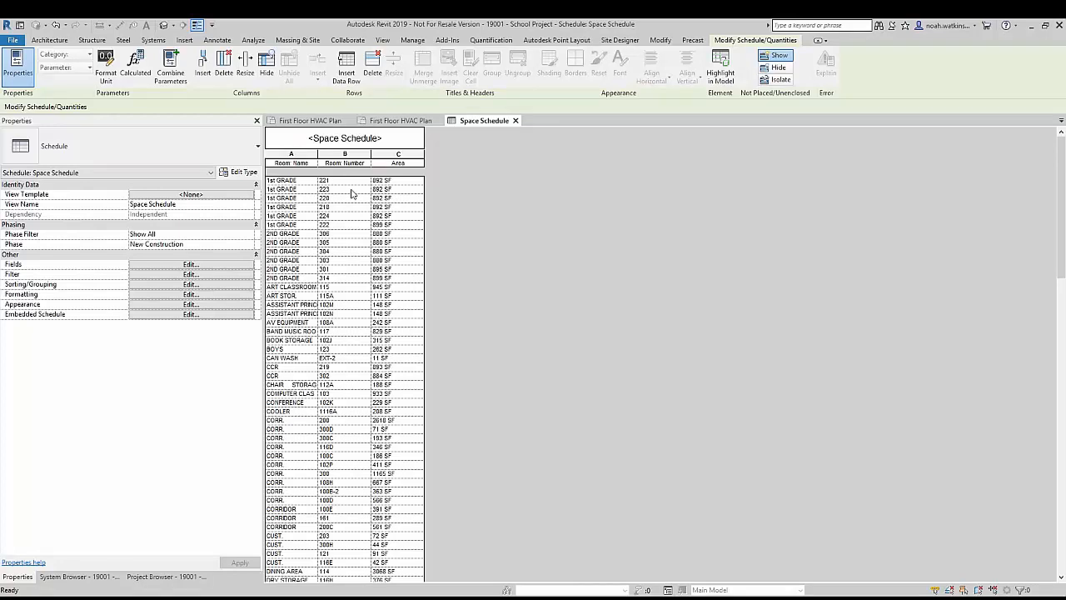
# Step: Look through the available Spaces fields in the schedule's properties and leave the field selection as it is
pyautogui.click(157, 266)
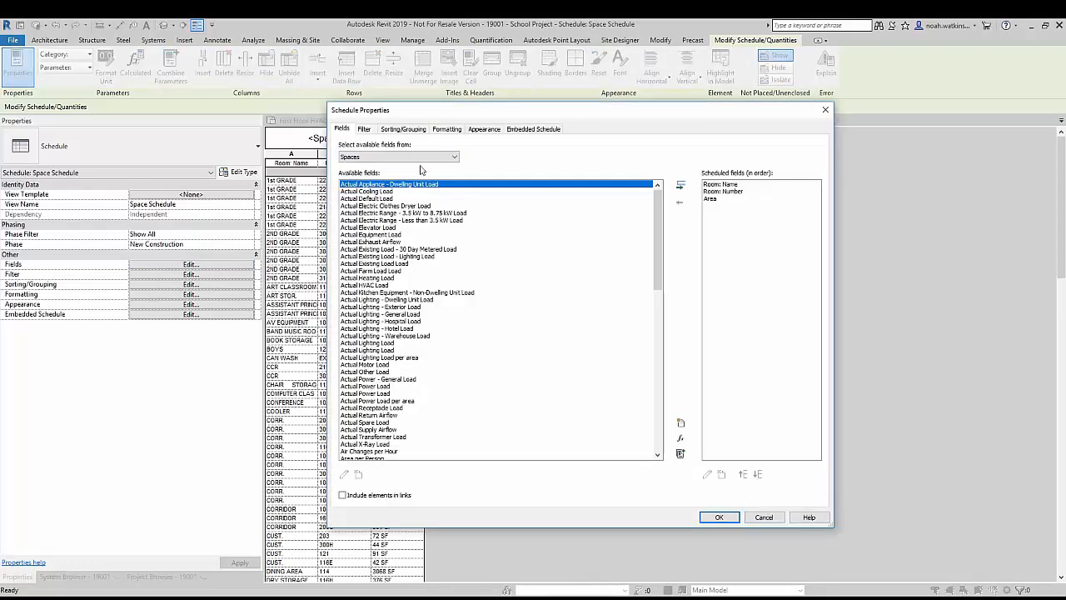
pyautogui.scroll(-6, 377, 228)
pyautogui.scroll(-11, 397, 218)
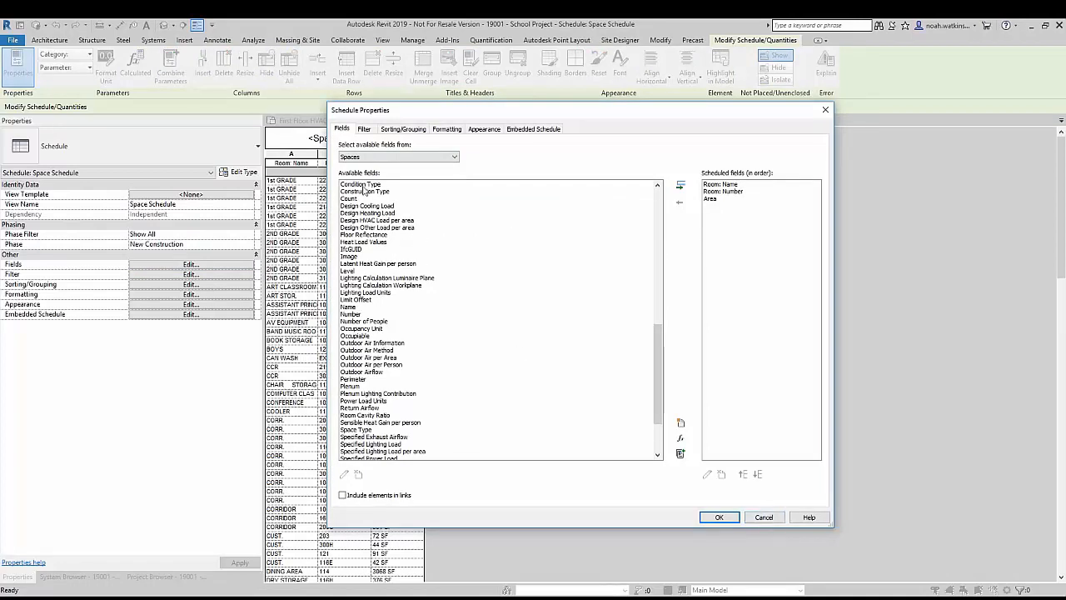
pyautogui.click(760, 517)
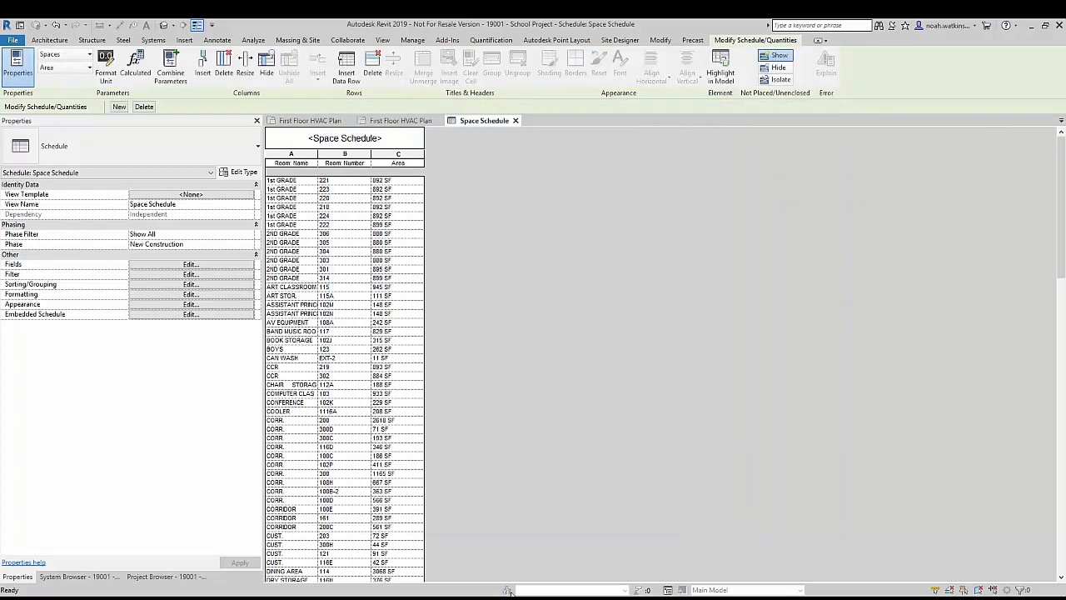
# Step: Return to the First Floor HVAC Plan and examine the column locations and the named spaces across the building wings
pyautogui.click(308, 123)
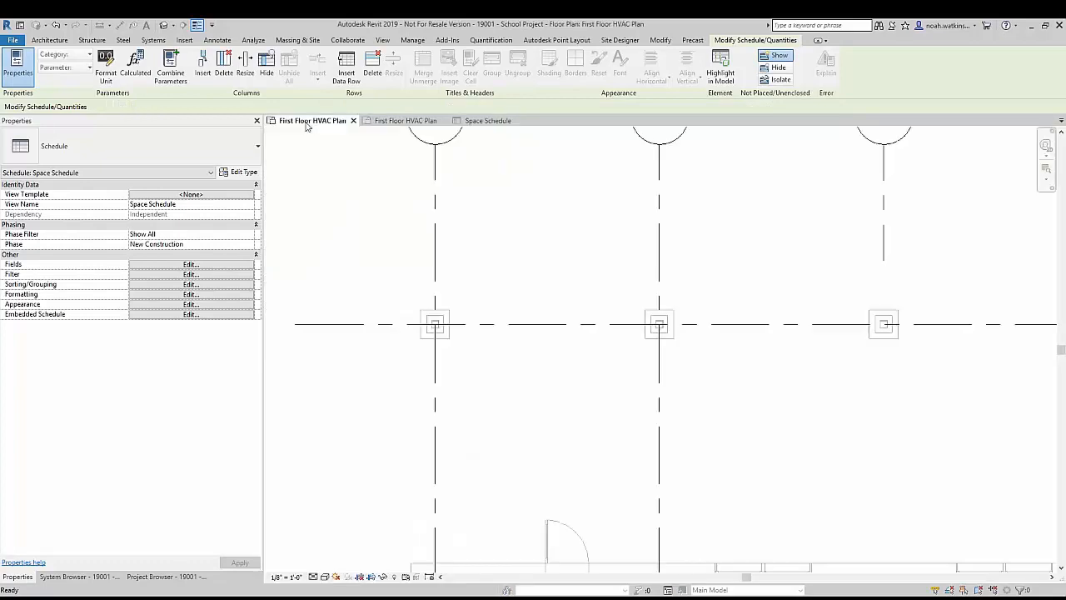
pyautogui.scroll(-4, 411, 416)
pyautogui.scroll(-6, 423, 418)
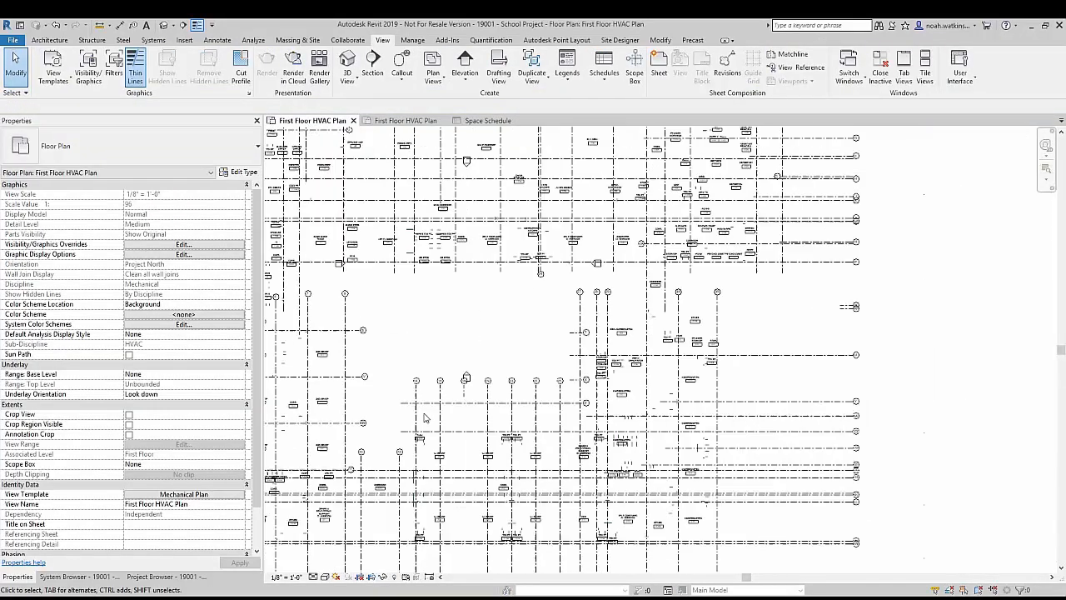
pyautogui.scroll(5, 402, 243)
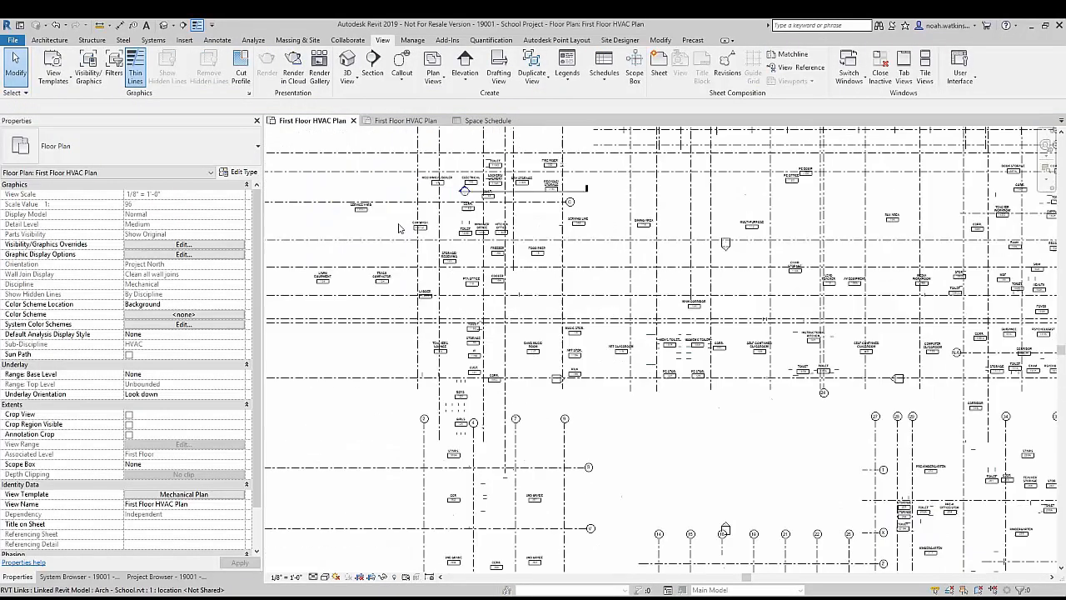
pyautogui.moveTo(374, 238); pyautogui.dragTo(505, 311, button='middle')
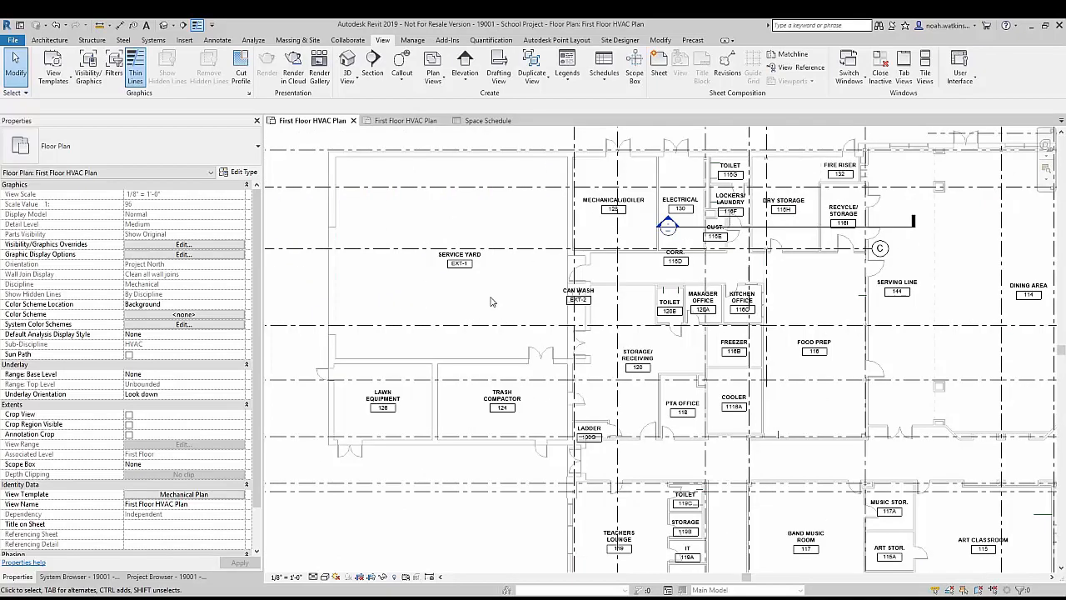
pyautogui.scroll(-3, 483, 293)
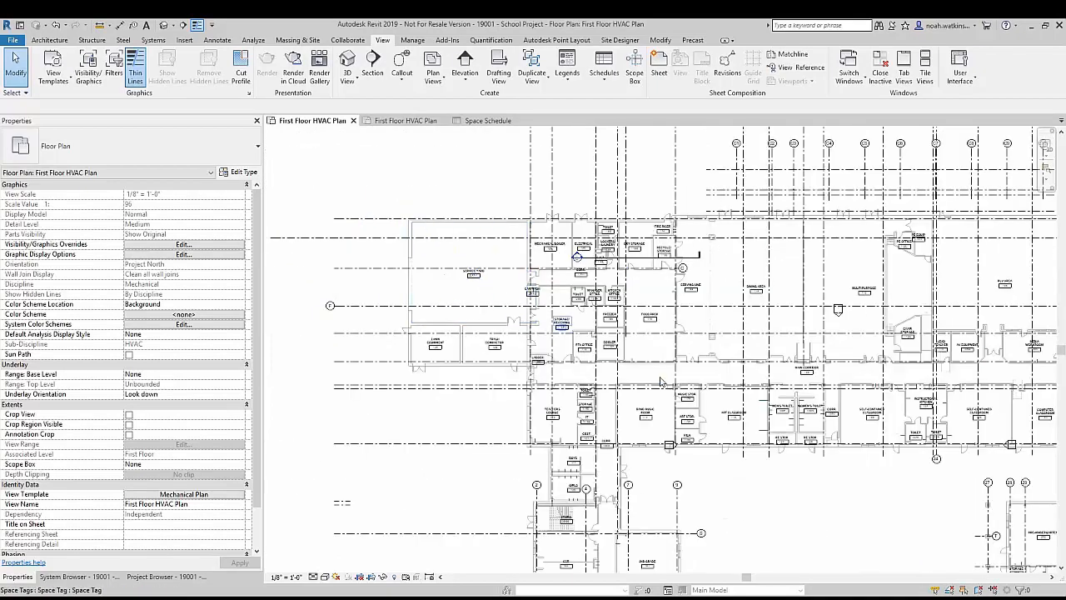
pyautogui.moveTo(661, 380); pyautogui.dragTo(521, 152, button='middle')
pyautogui.scroll(2, 466, 392)
pyautogui.scroll(1, 465, 393)
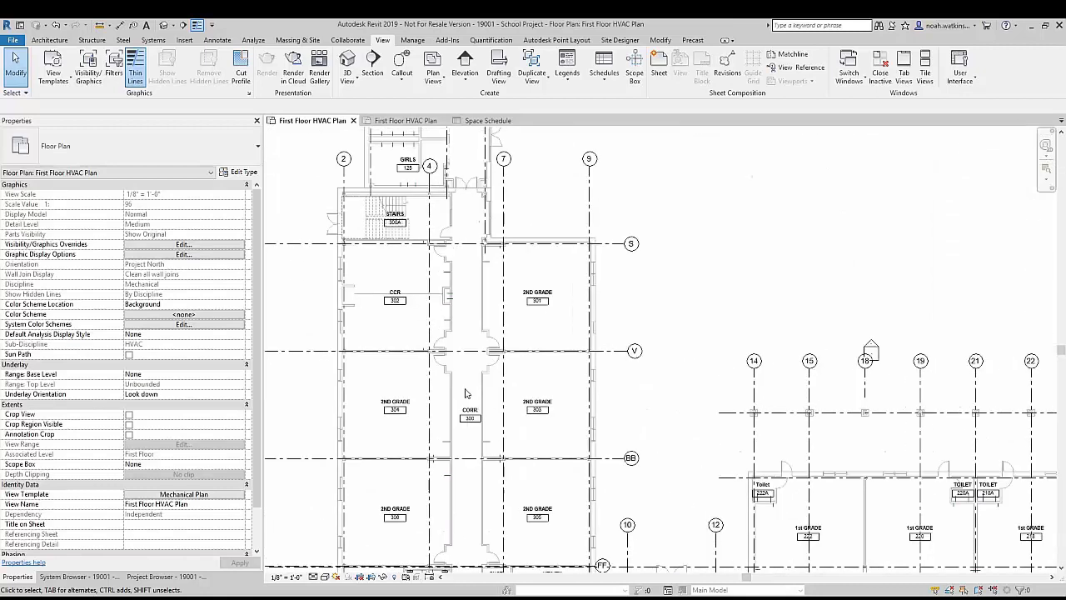
pyautogui.moveTo(465, 393); pyautogui.dragTo(462, 336, button='middle')
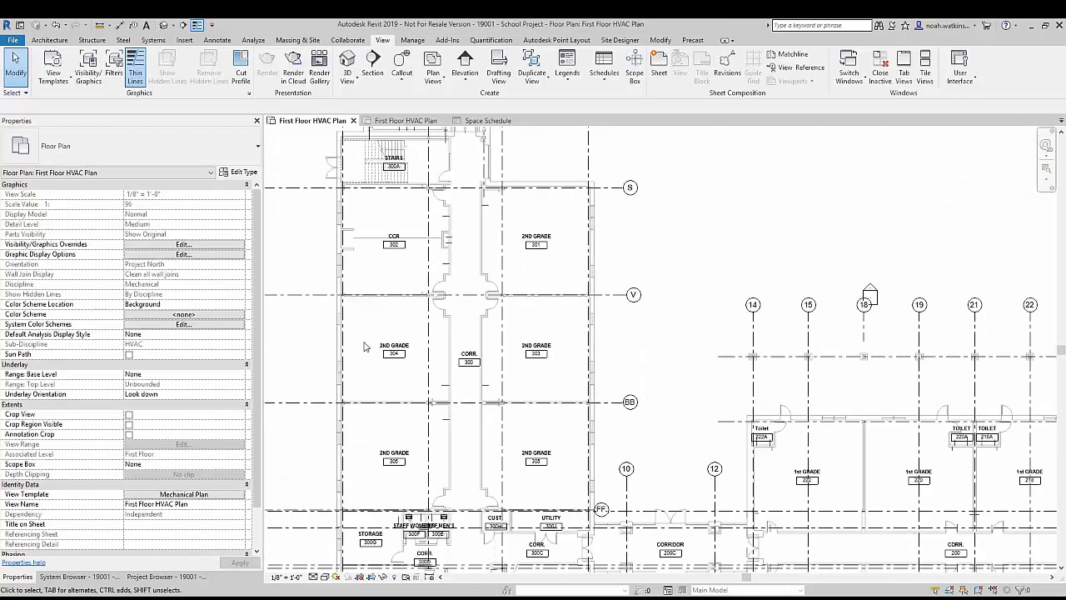
pyautogui.scroll(-2, 456, 383)
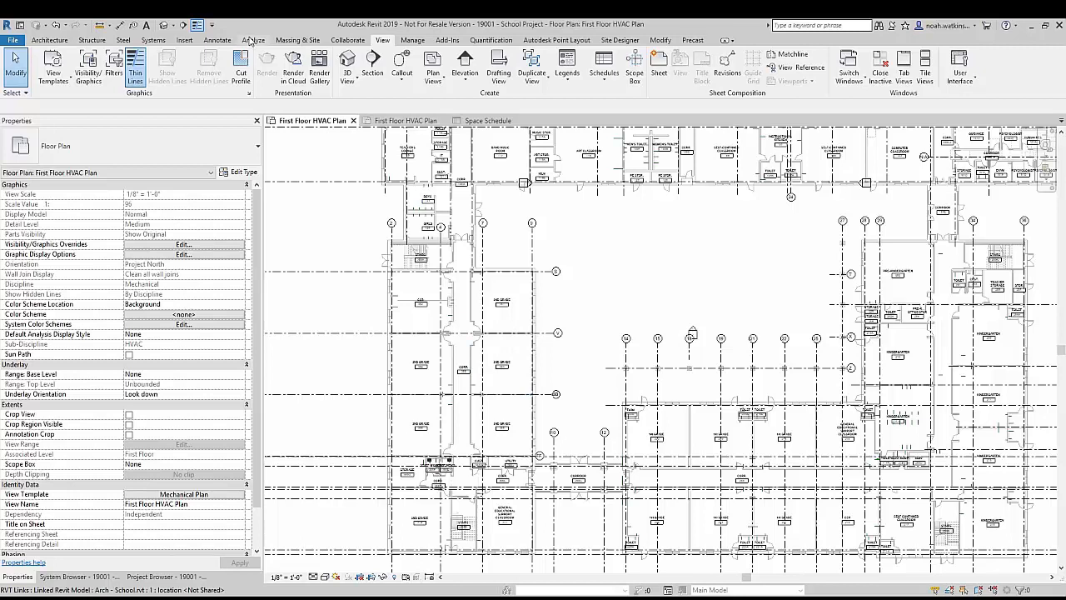
# Step: Create an HVAC zone on the first floor that contains the Dry Storage 116H space
pyautogui.click(251, 40)
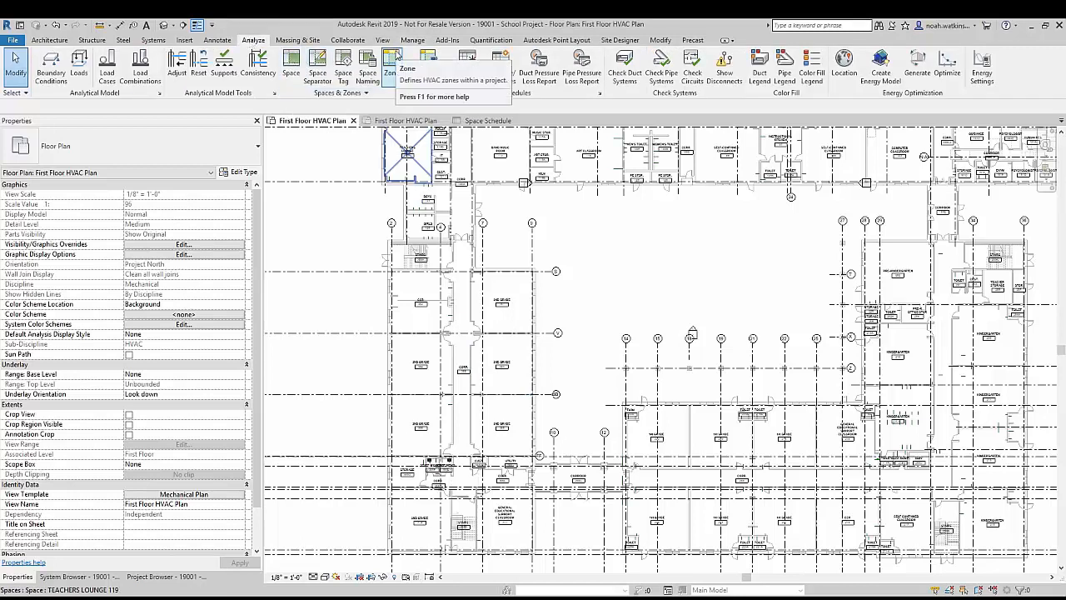
pyautogui.click(391, 57)
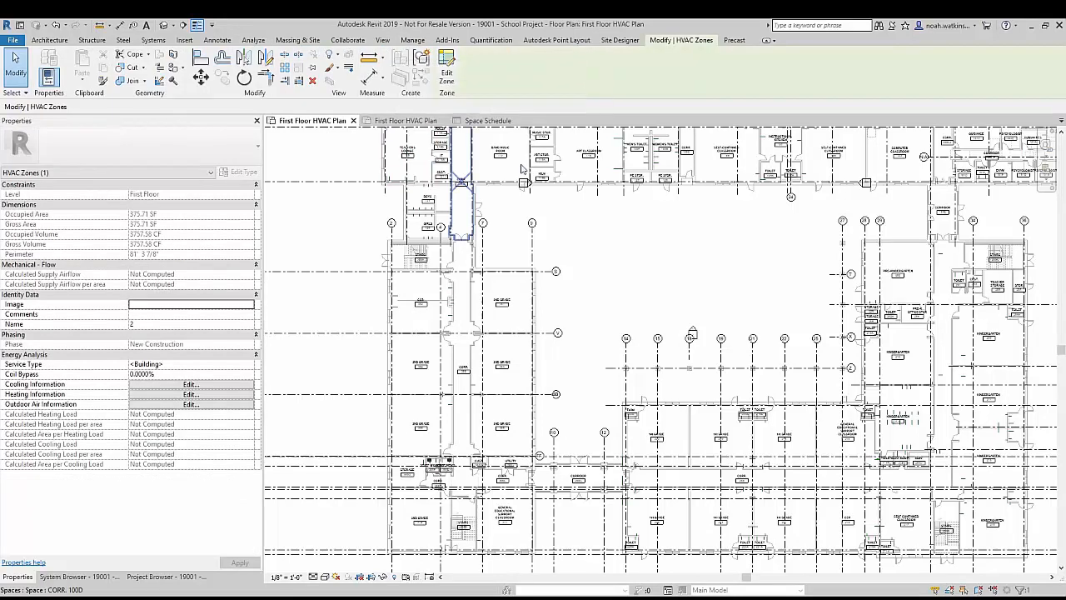
pyautogui.scroll(-3, 547, 313)
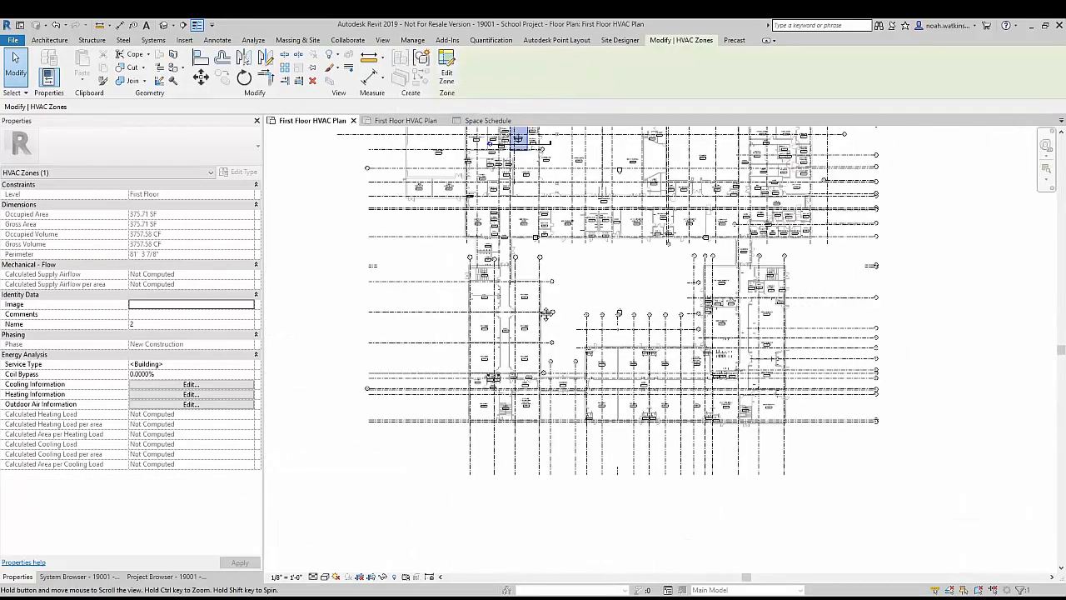
pyautogui.moveTo(547, 313); pyautogui.dragTo(523, 361, button='middle')
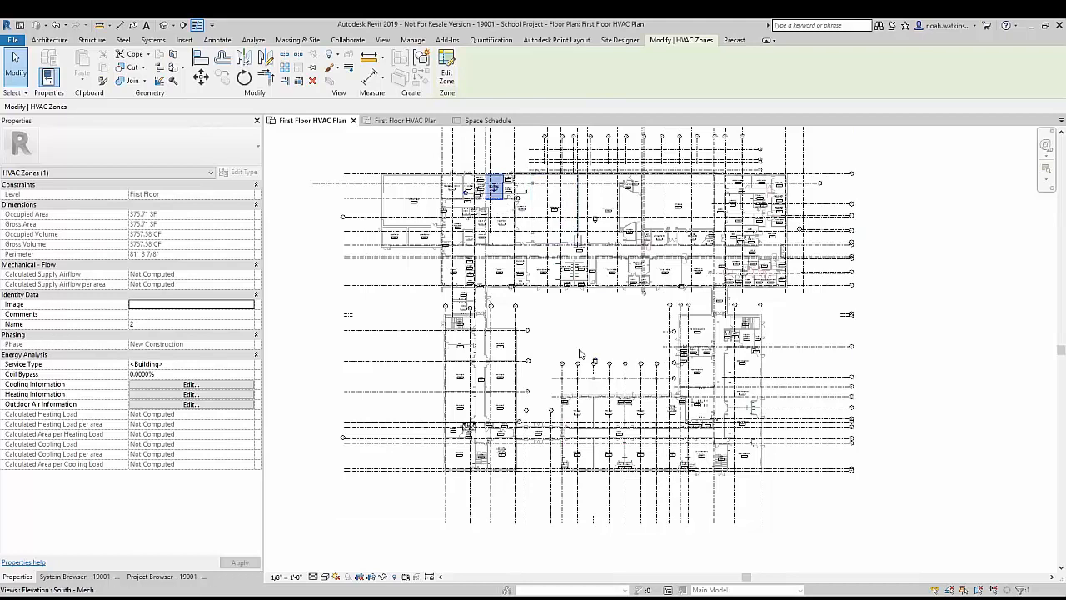
# Step: Edit the selected HVAC zone to remove the Dry Storage 116H space, and finish editing the zone
pyautogui.click(447, 73)
pyautogui.scroll(8, 509, 188)
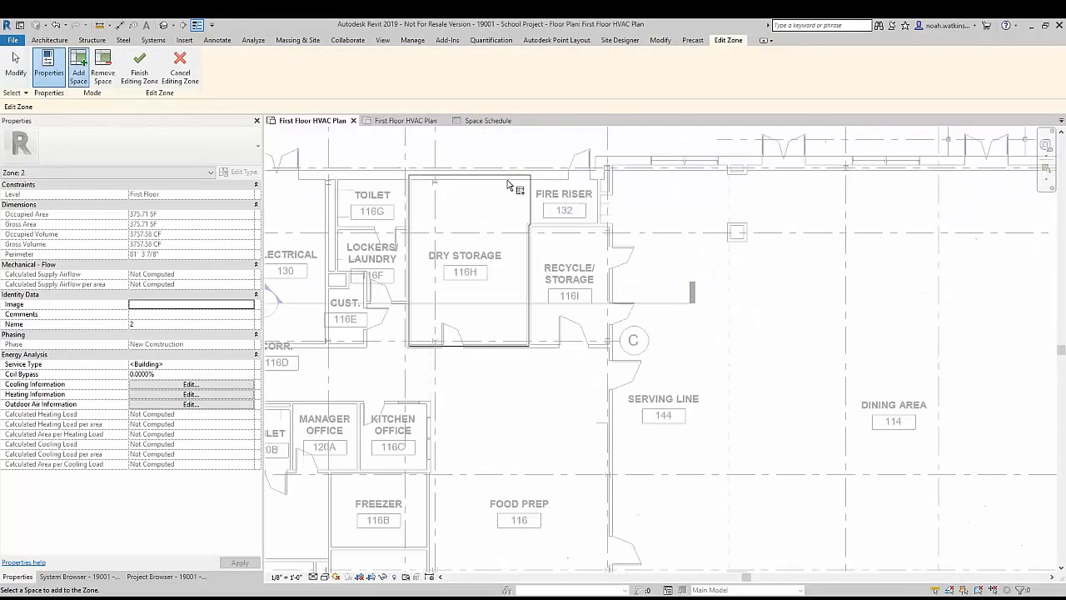
pyautogui.scroll(2, 509, 184)
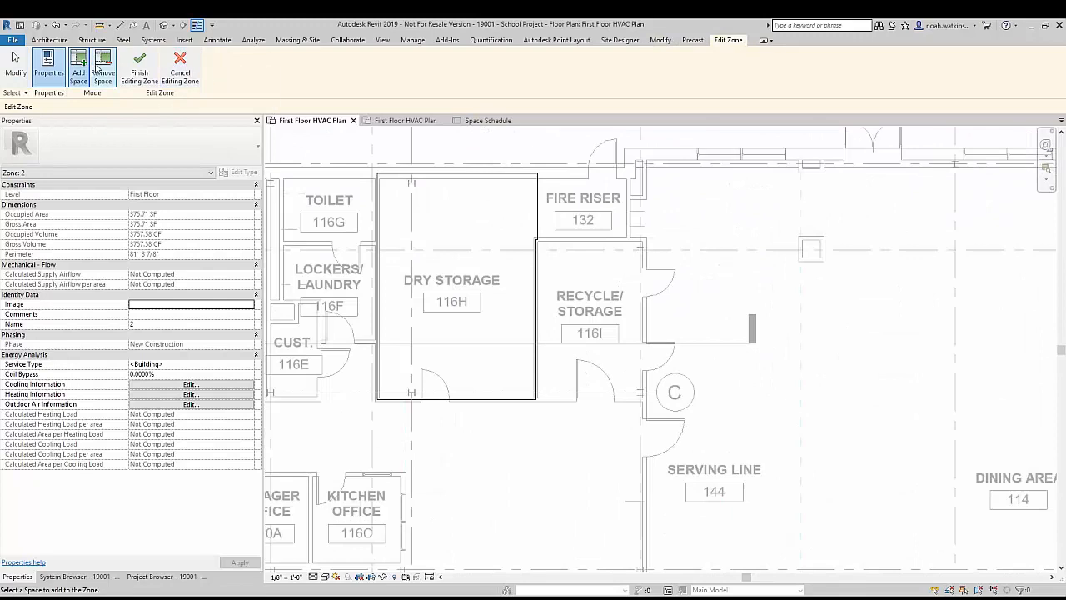
pyautogui.click(103, 66)
pyautogui.click(448, 175)
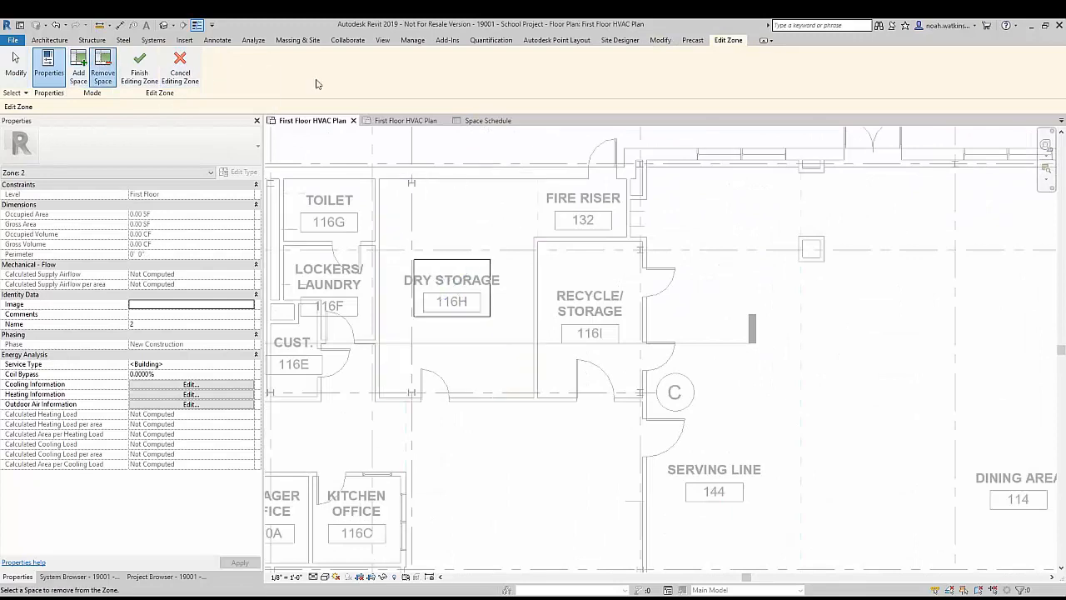
pyautogui.click(139, 63)
# Step: Create an HVAC zone on the first floor containing the 2nd Grade 301, 303 and 305 spaces, and check its extent
pyautogui.scroll(-5, 471, 253)
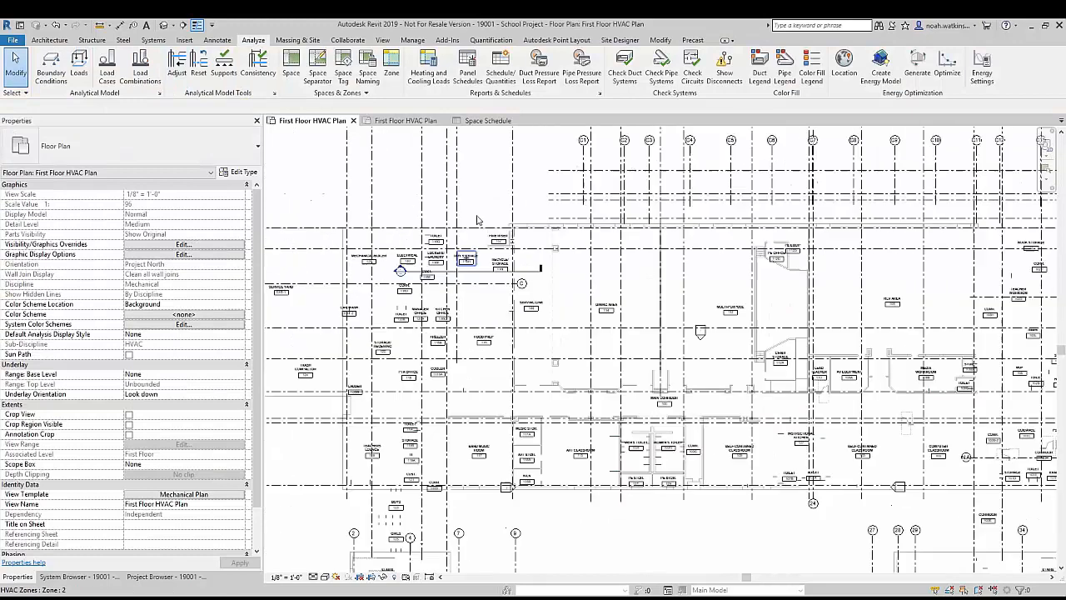
pyautogui.scroll(-1, 466, 253)
pyautogui.scroll(-6, 471, 250)
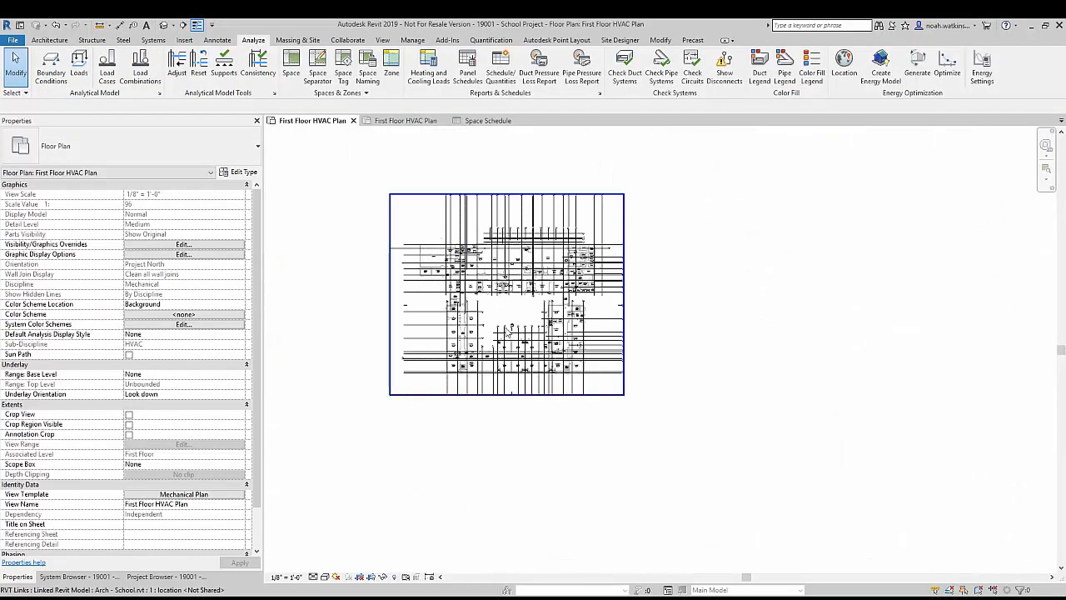
pyautogui.scroll(9, 506, 325)
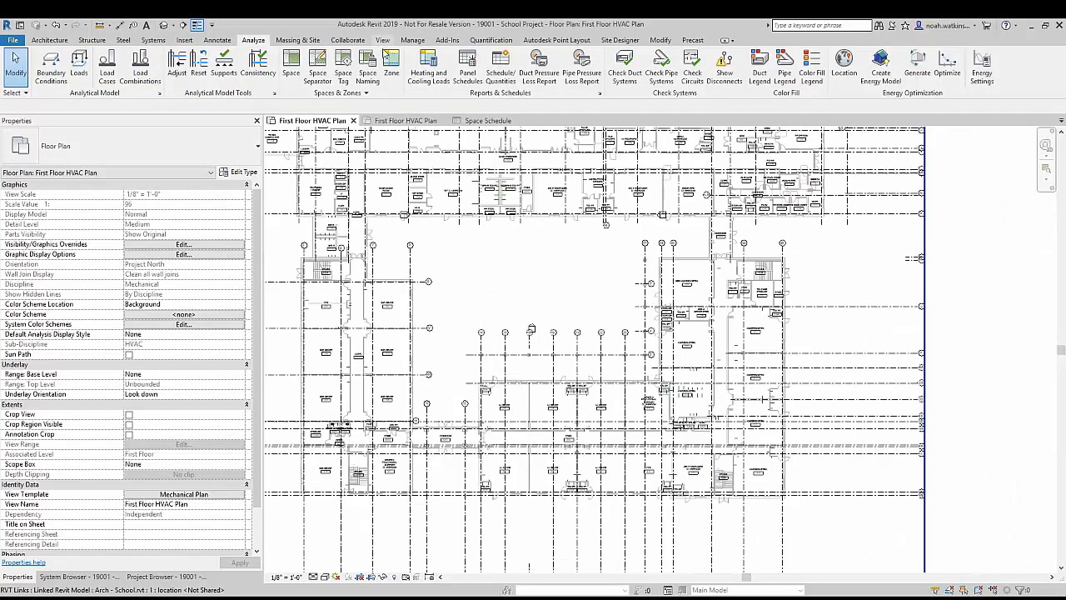
pyautogui.click(388, 58)
pyautogui.click(79, 63)
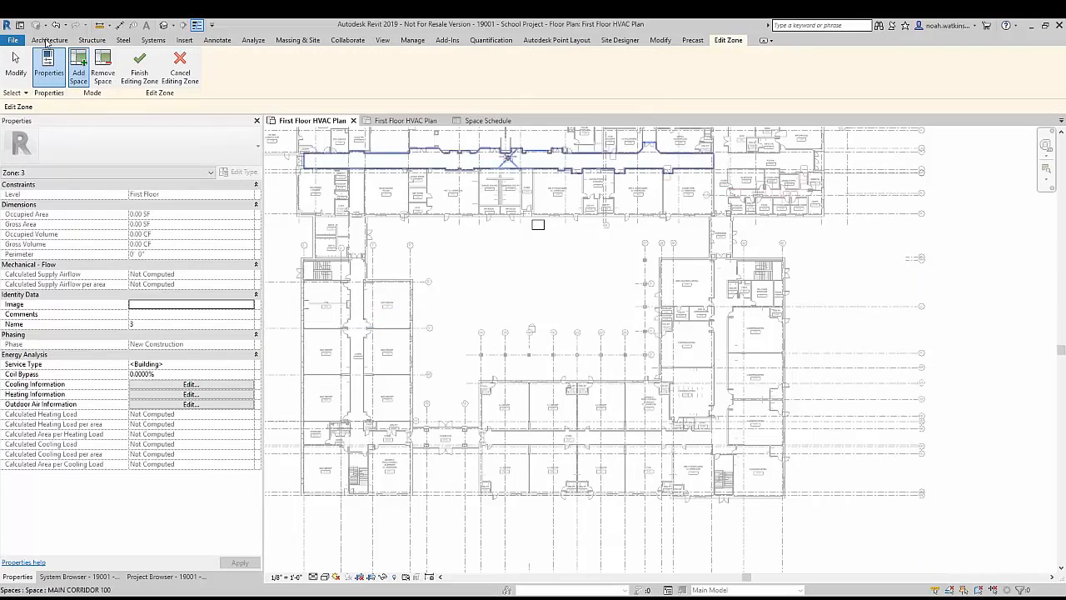
pyautogui.click(102, 67)
pyautogui.scroll(-1, 450, 327)
pyautogui.scroll(-1, 450, 327)
pyautogui.moveTo(444, 266); pyautogui.dragTo(489, 290, button='middle')
pyautogui.scroll(5, 472, 325)
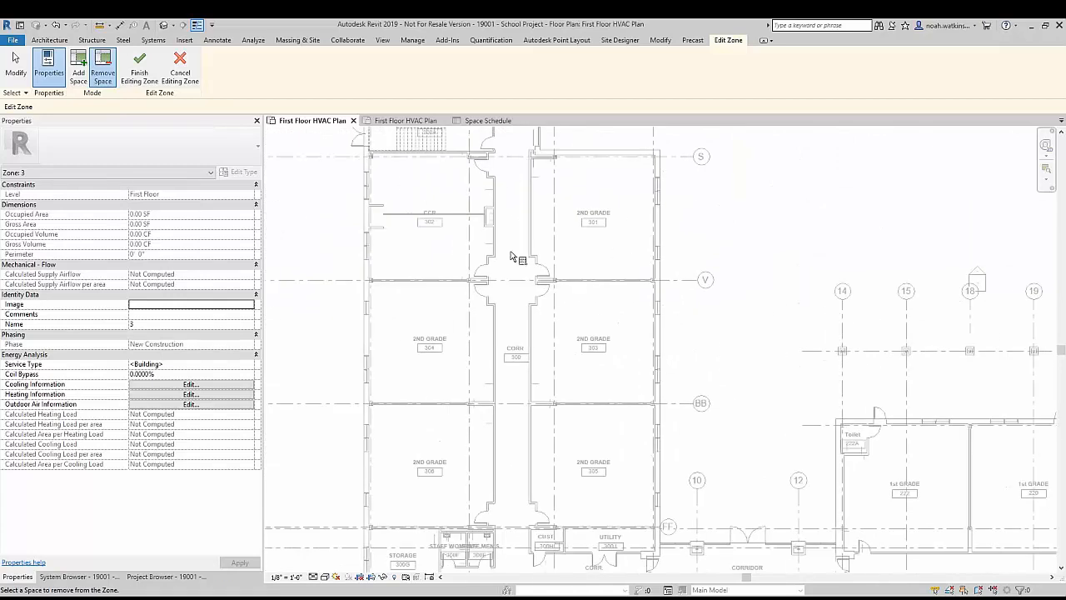
pyautogui.click(82, 67)
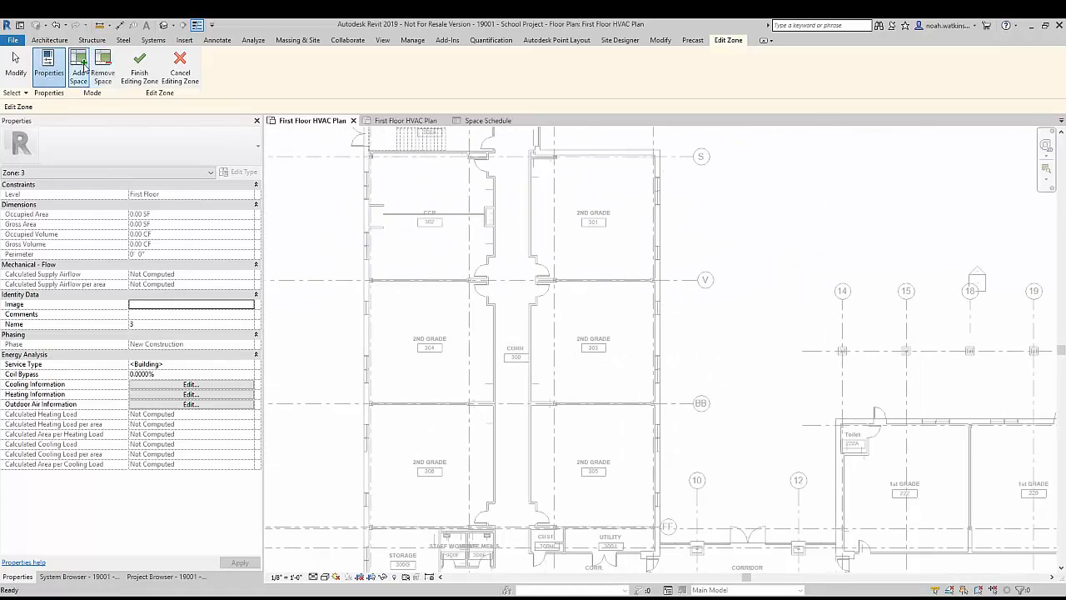
pyautogui.click(594, 218)
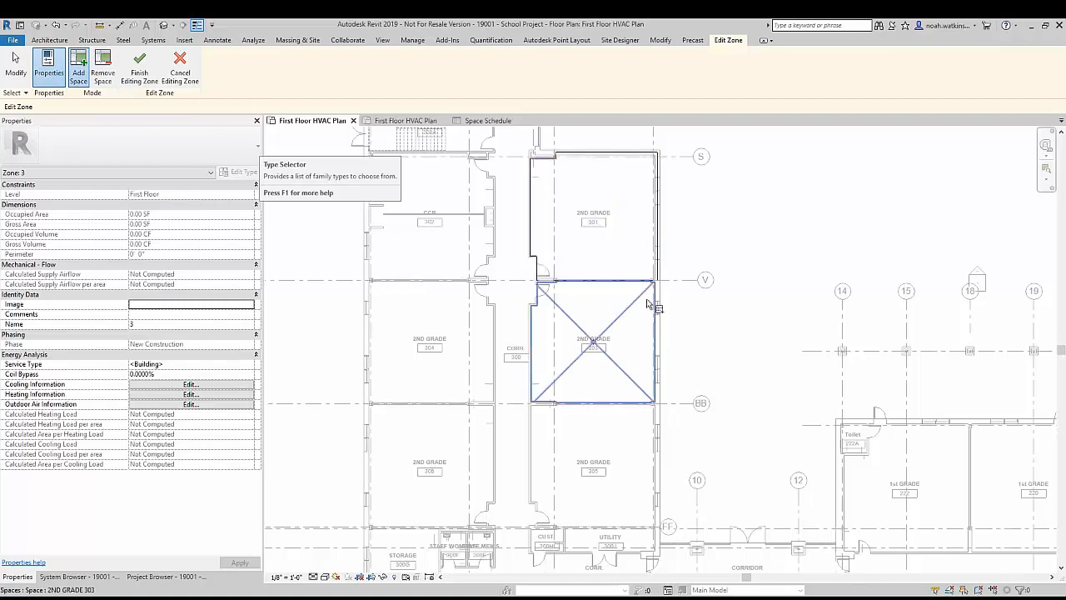
pyautogui.click(619, 433)
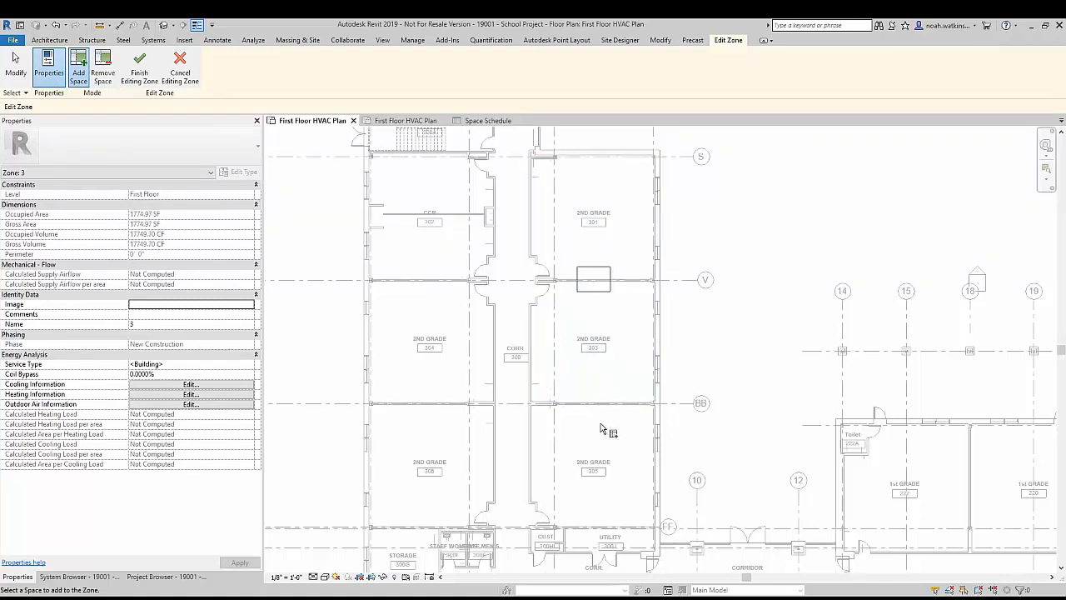
pyautogui.click(637, 408)
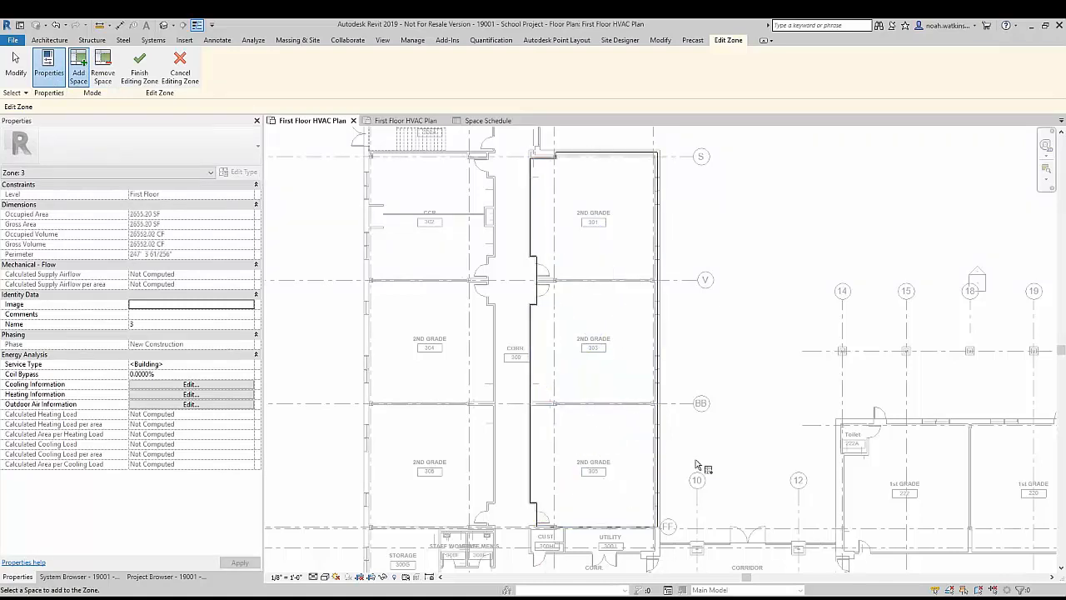
pyautogui.click(141, 68)
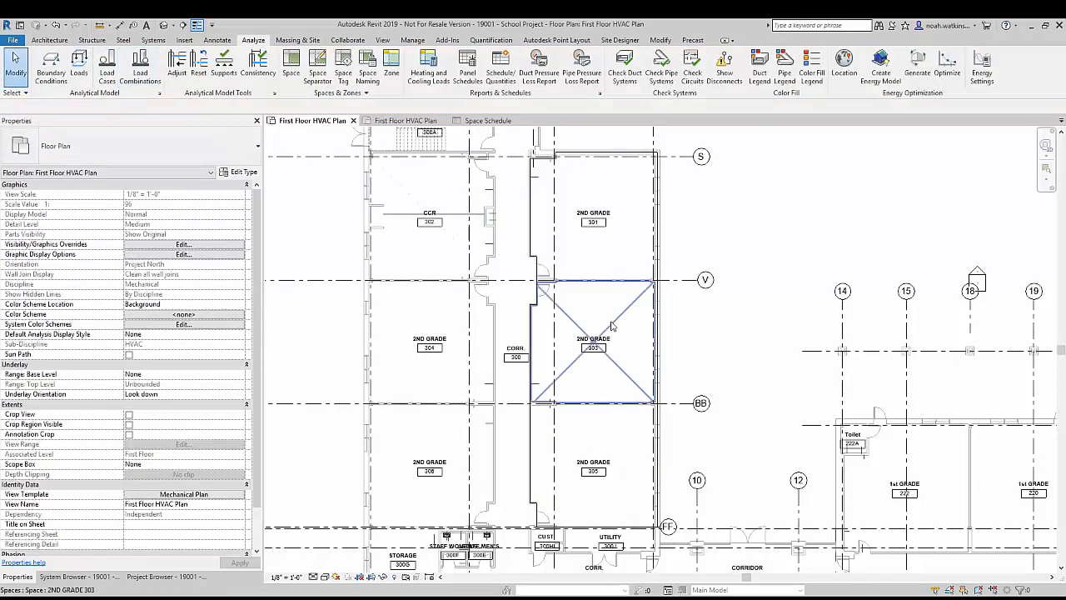
pyautogui.click(594, 323)
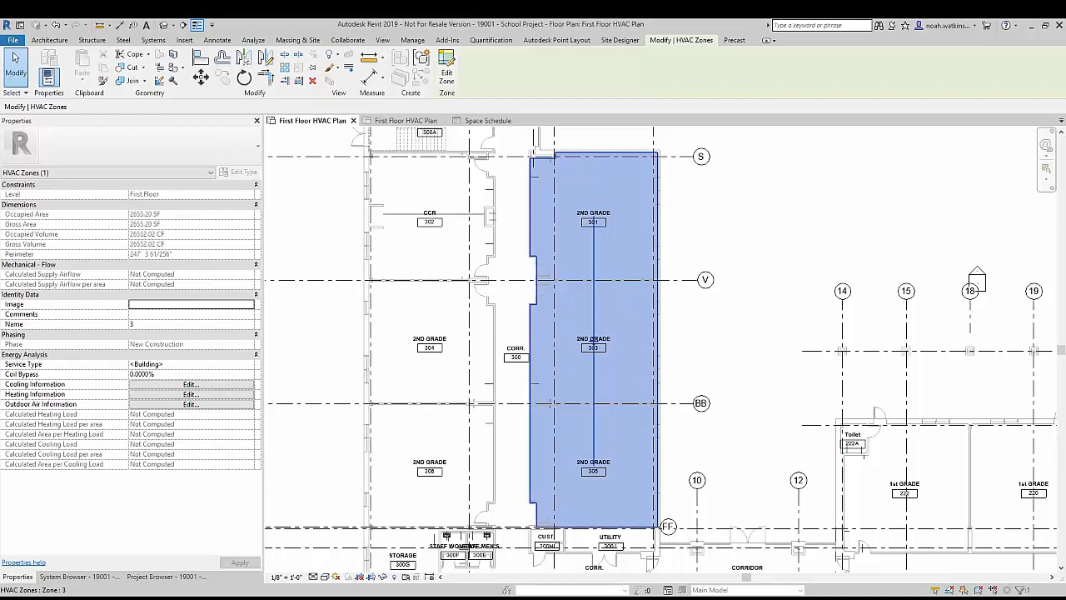
pyautogui.click(308, 313)
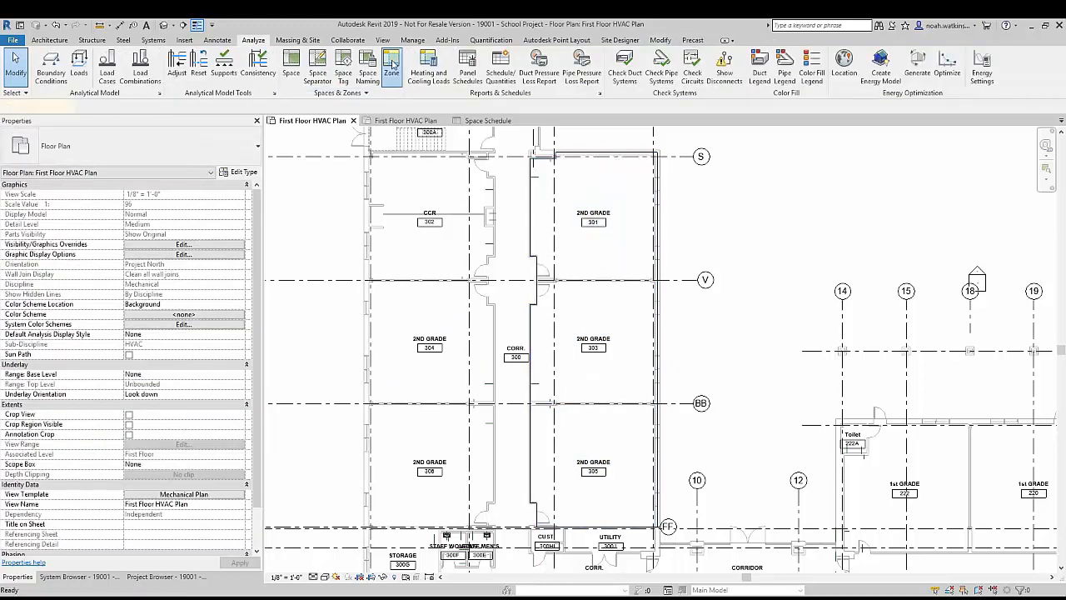
# Step: Create another HVAC zone containing the CCR 302, 2nd Grade 304 and 2nd Grade 306 spaces across the corridor
pyautogui.click(391, 63)
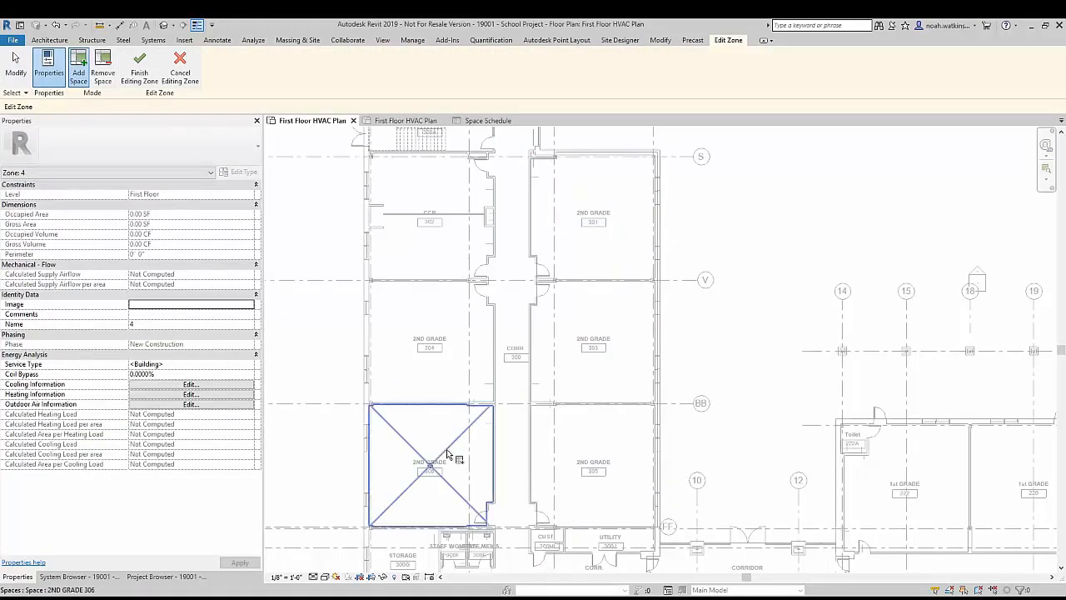
pyautogui.click(428, 337)
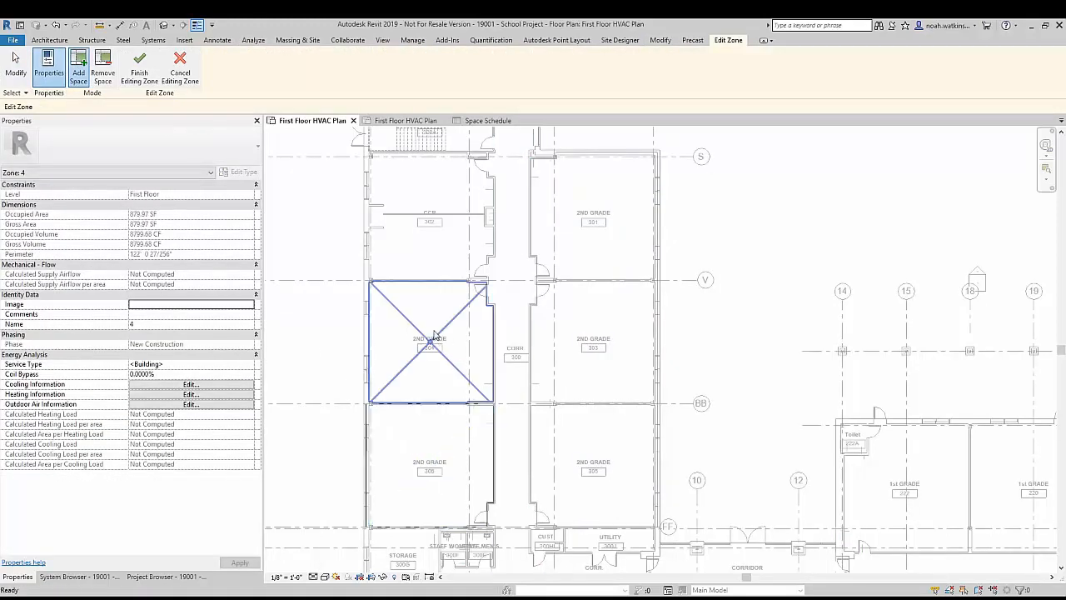
pyautogui.click(420, 231)
pyautogui.click(138, 72)
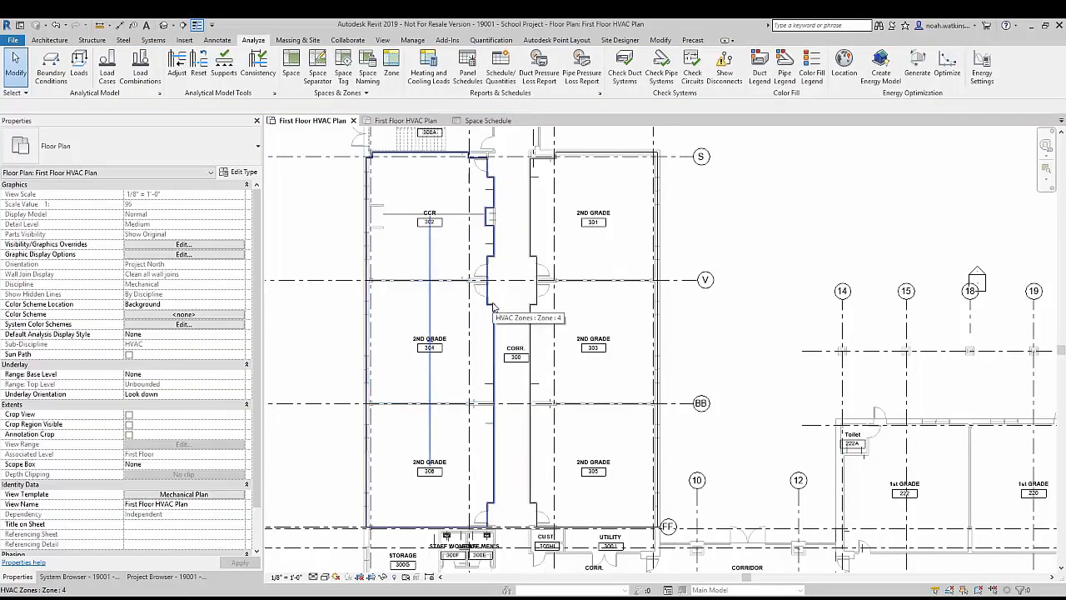
# Step: Duplicate the First Floor HVAC Plan view with detailing
pyautogui.scroll(-3, 493, 306)
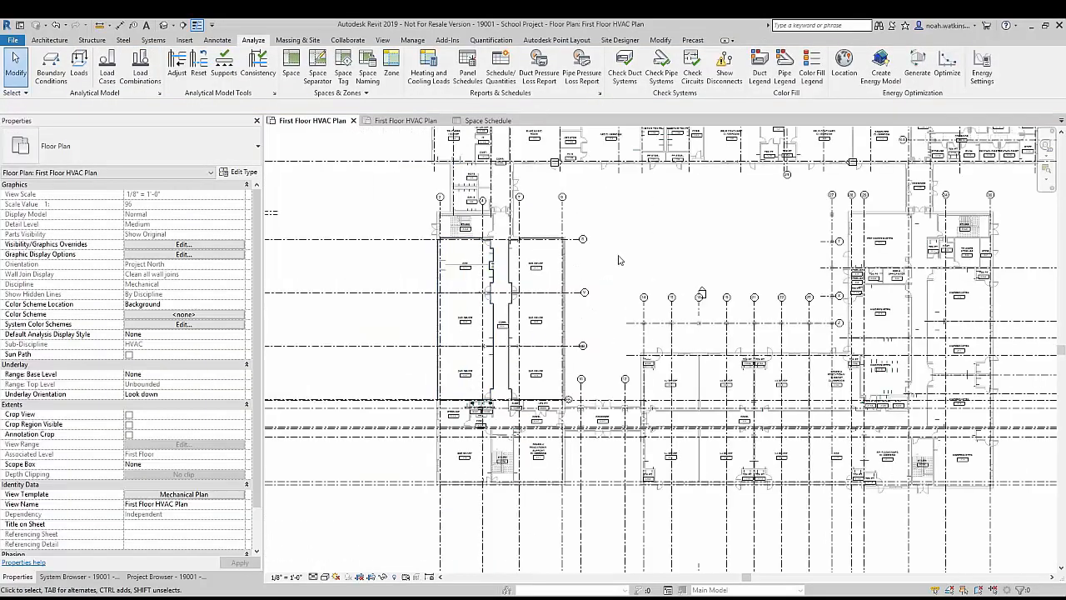
pyautogui.scroll(-1, 607, 223)
pyautogui.moveTo(605, 221); pyautogui.dragTo(513, 331, button='middle')
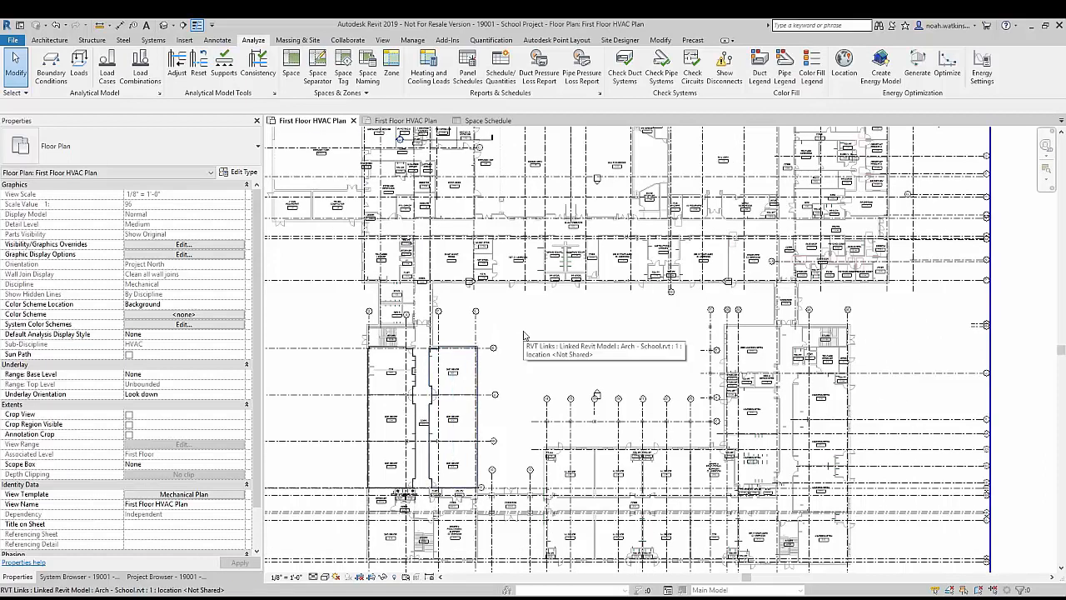
pyautogui.scroll(-1, 514, 353)
pyautogui.scroll(-2, 514, 352)
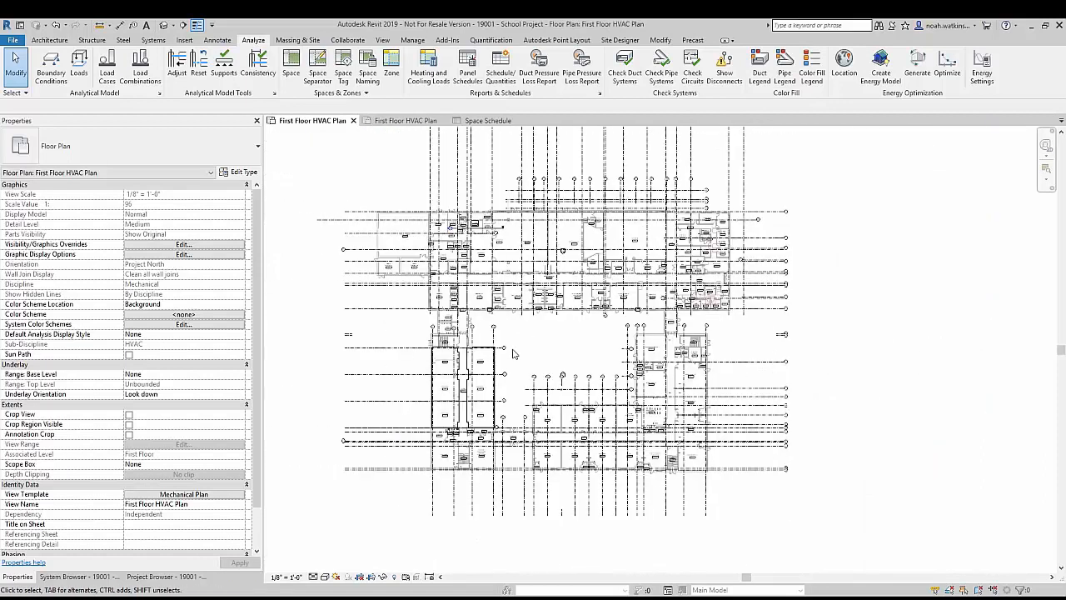
pyautogui.moveTo(528, 348); pyautogui.dragTo(525, 388, button='middle')
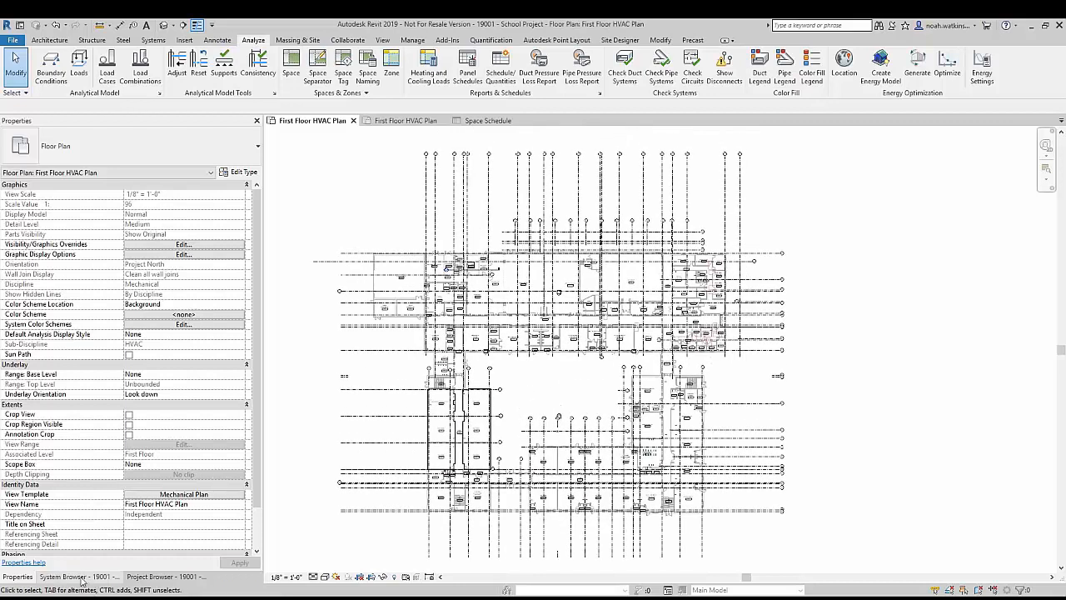
pyautogui.click(154, 578)
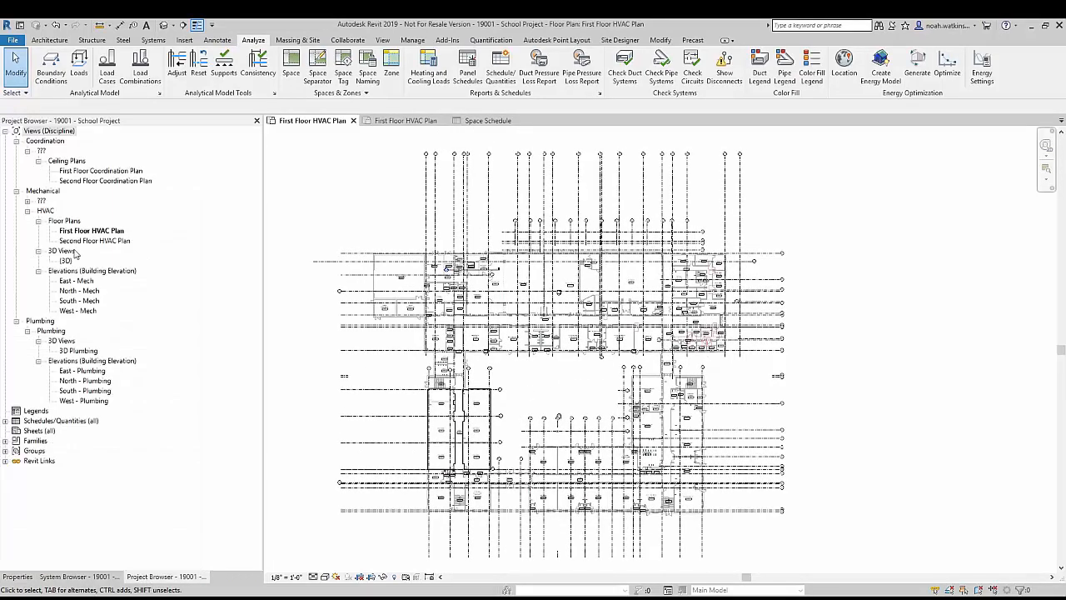
pyautogui.rightClick(96, 232)
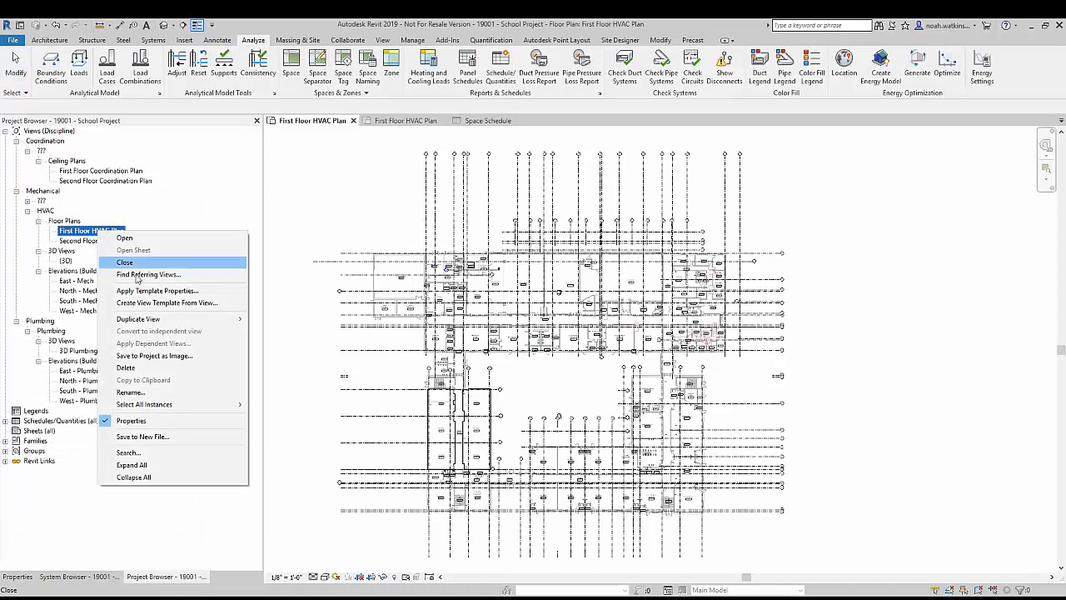
pyautogui.moveTo(164, 321)
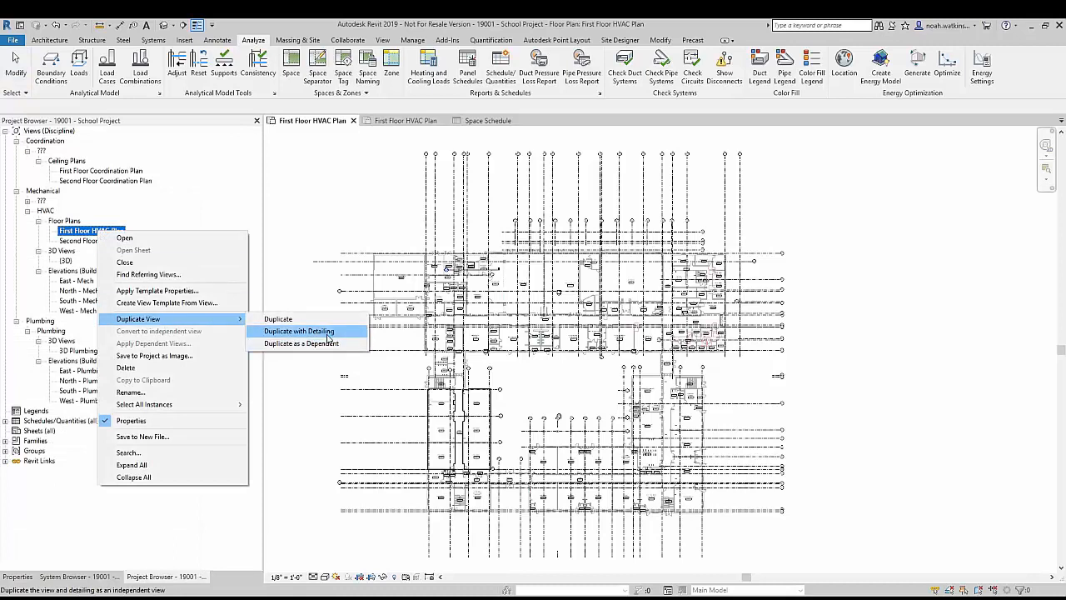
pyautogui.click(300, 331)
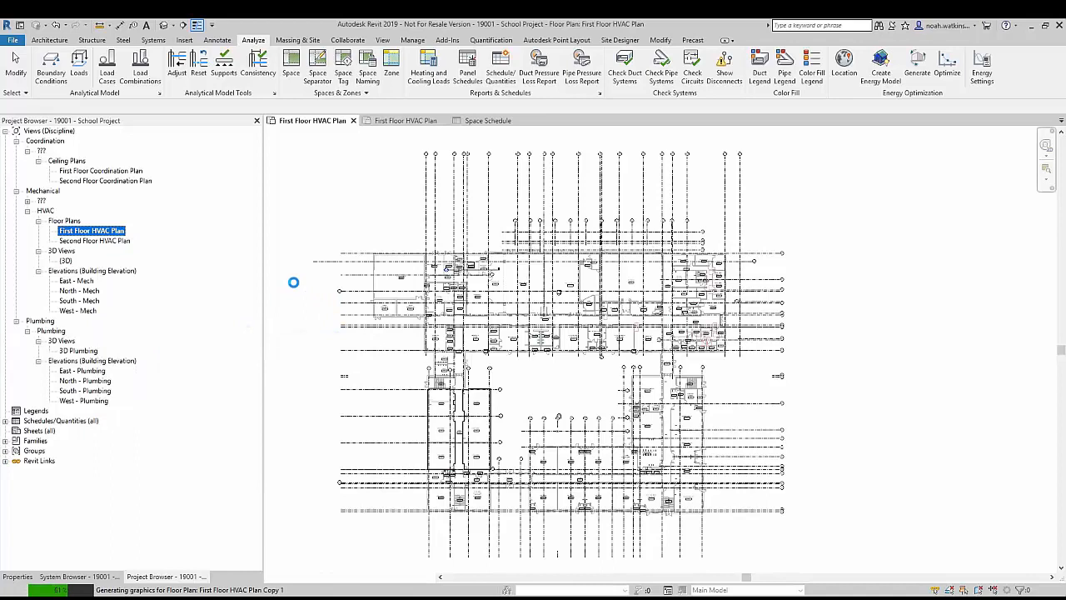
# Step: Rename the duplicated floor plan view as First Floor Zones Plan
pyautogui.rightClick(122, 240)
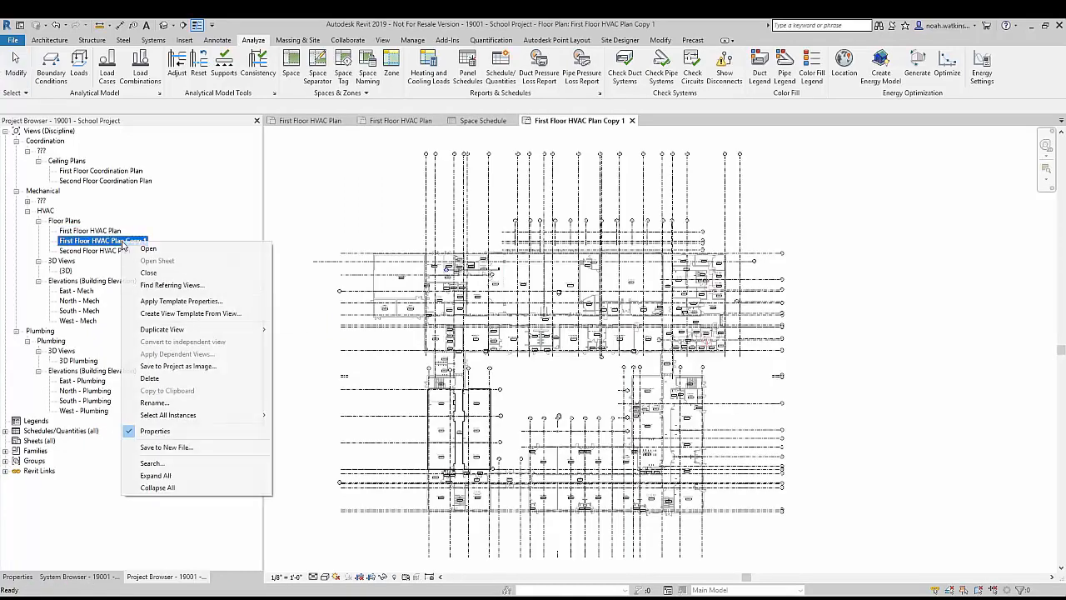
pyautogui.click(155, 403)
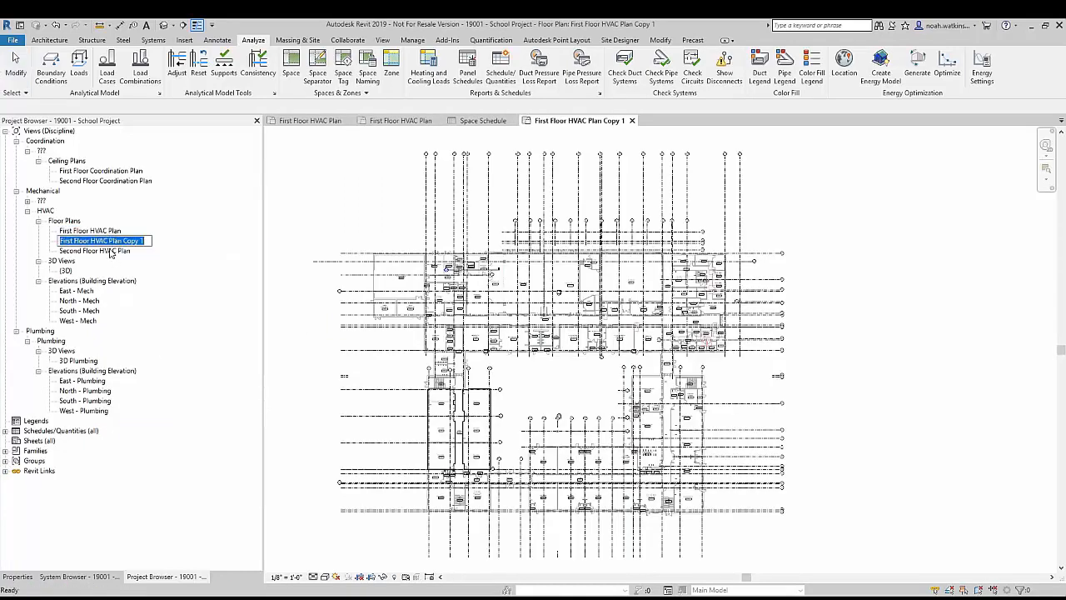
pyautogui.moveTo(91, 241); pyautogui.dragTo(169, 248)
pyautogui.write('ZX')
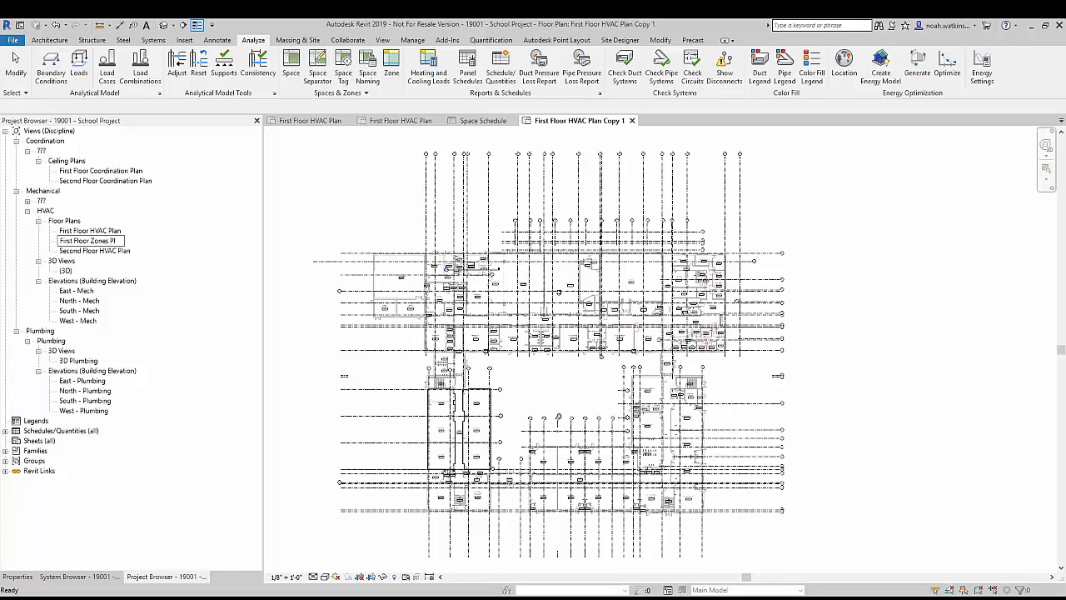
pyautogui.press('Return')
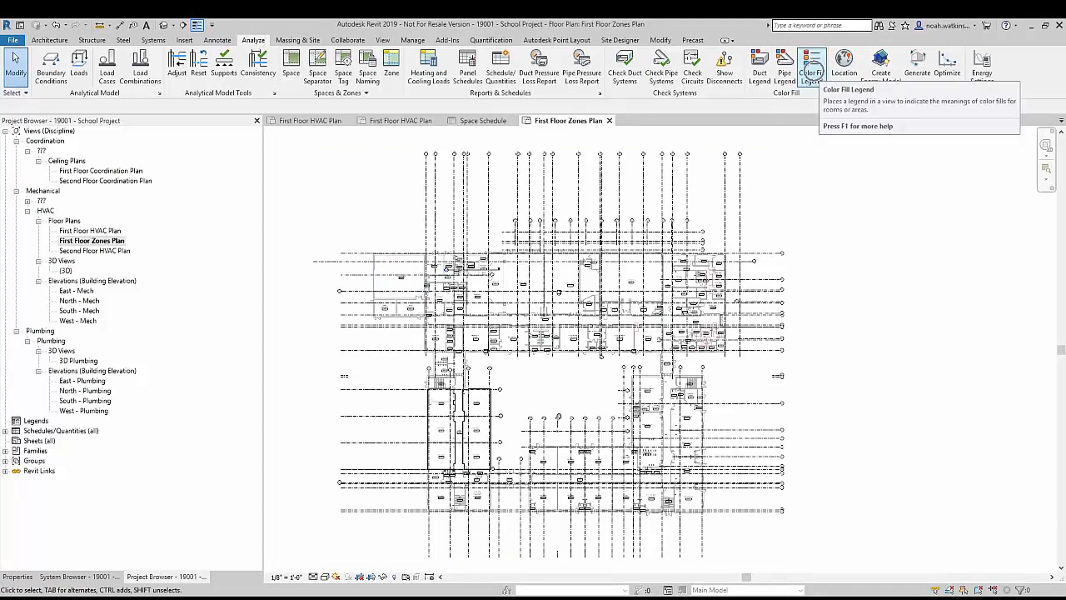
# Step: Place a color fill legend beside the building's upper right corner, using the HVAC Zones space type and color scheme Schema 1
pyautogui.click(811, 65)
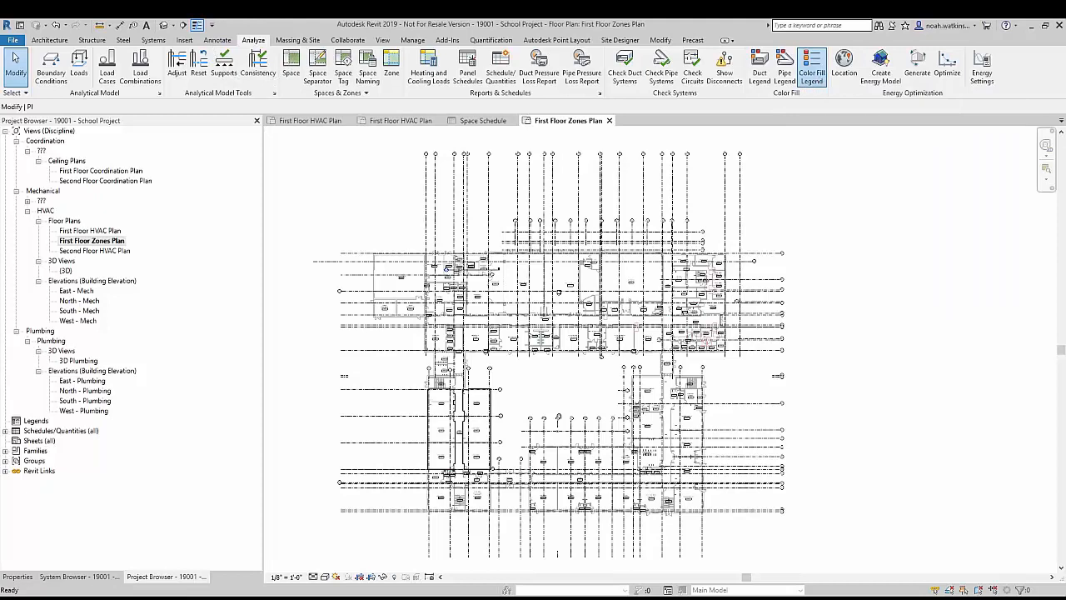
pyautogui.click(809, 226)
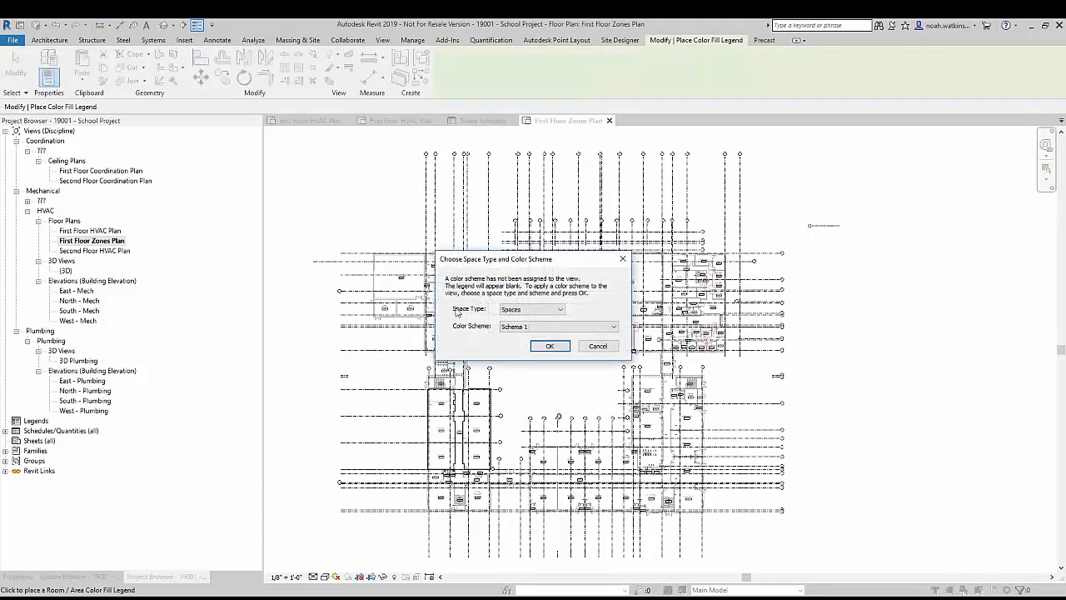
pyautogui.click(545, 311)
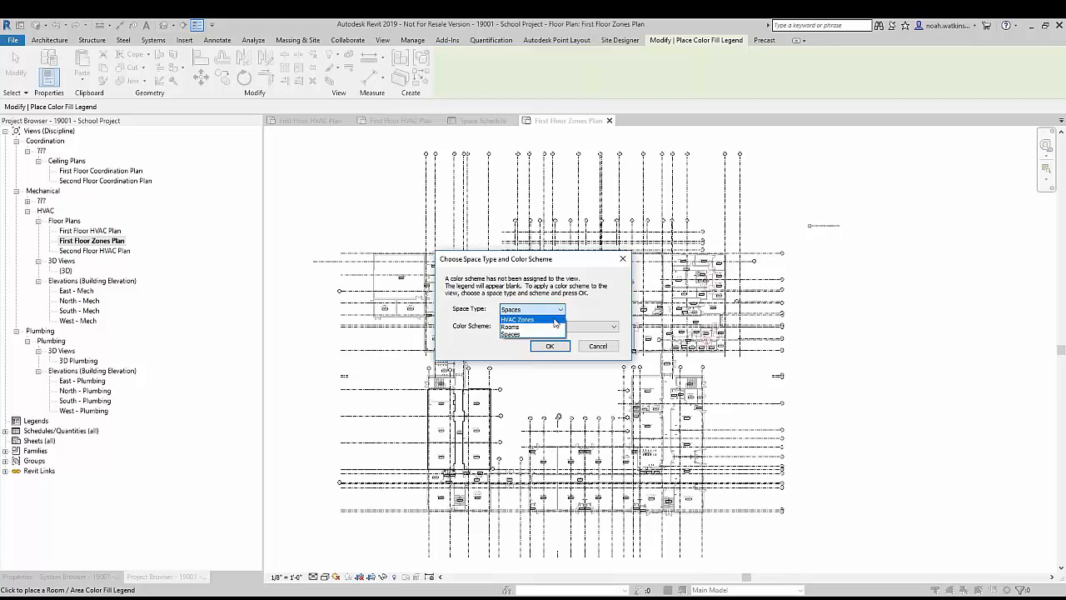
pyautogui.click(555, 320)
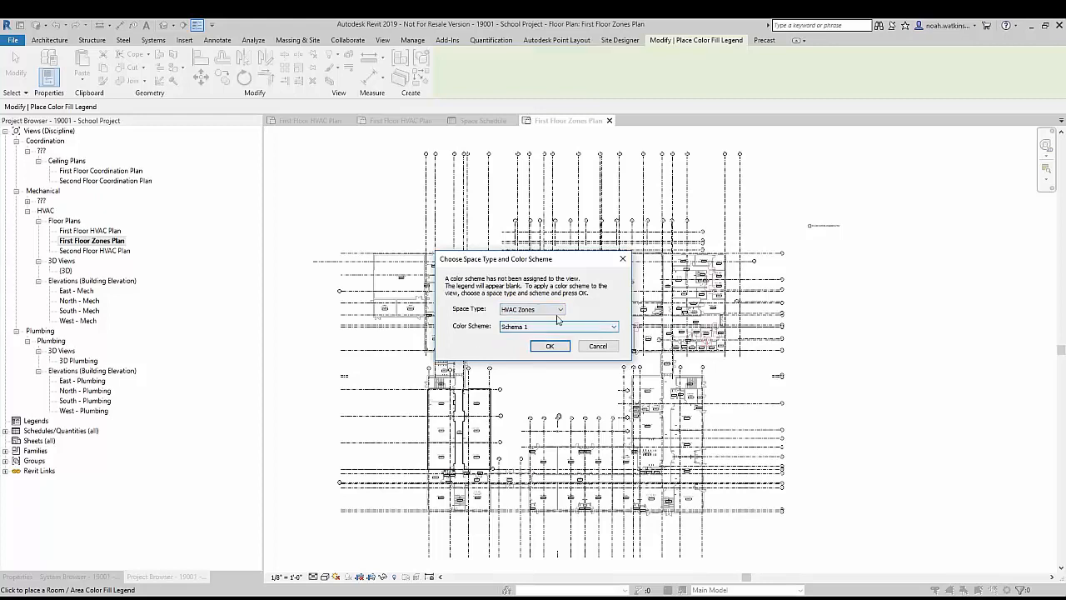
pyautogui.click(565, 328)
pyautogui.click(565, 329)
pyautogui.click(549, 347)
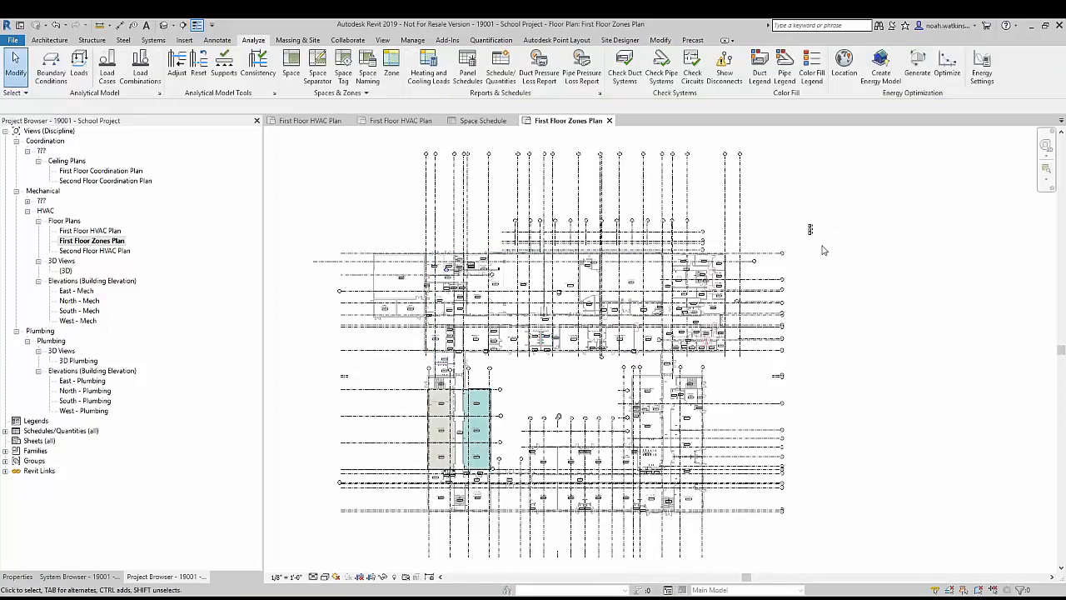
# Step: Select the color fill legend and compare its zone entries with the colored classroom zones on the plan
pyautogui.scroll(1, 822, 229)
pyautogui.scroll(3, 754, 231)
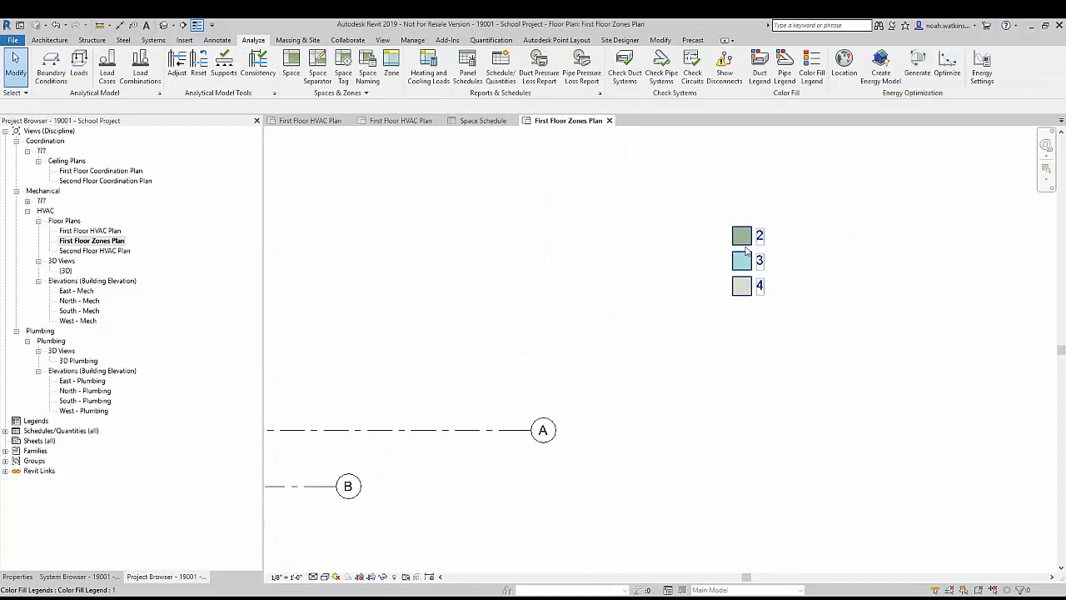
pyautogui.click(746, 250)
pyautogui.scroll(-5, 743, 254)
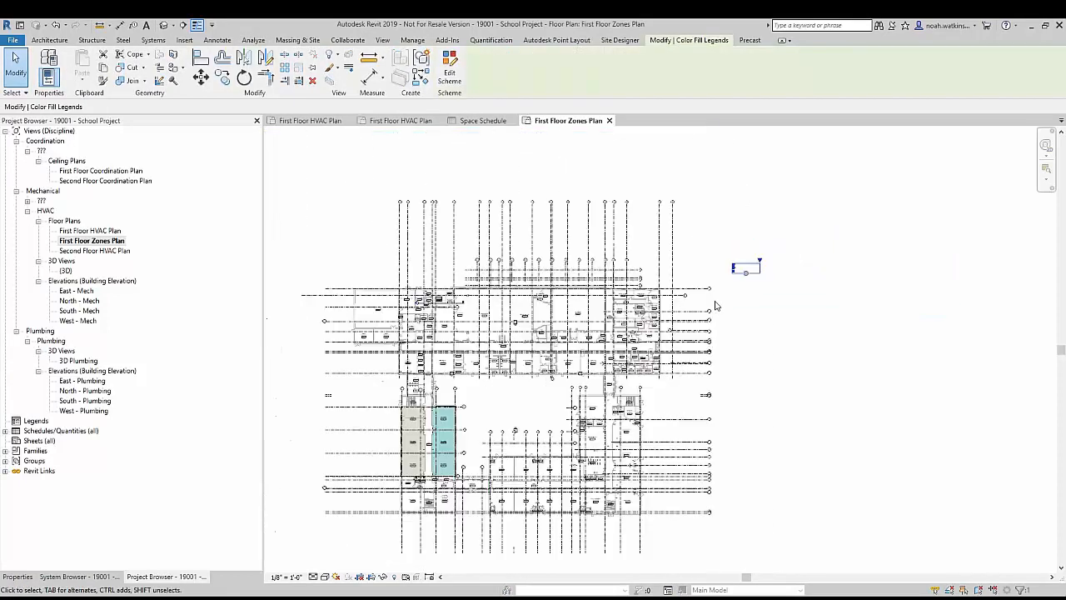
pyautogui.scroll(3, 754, 279)
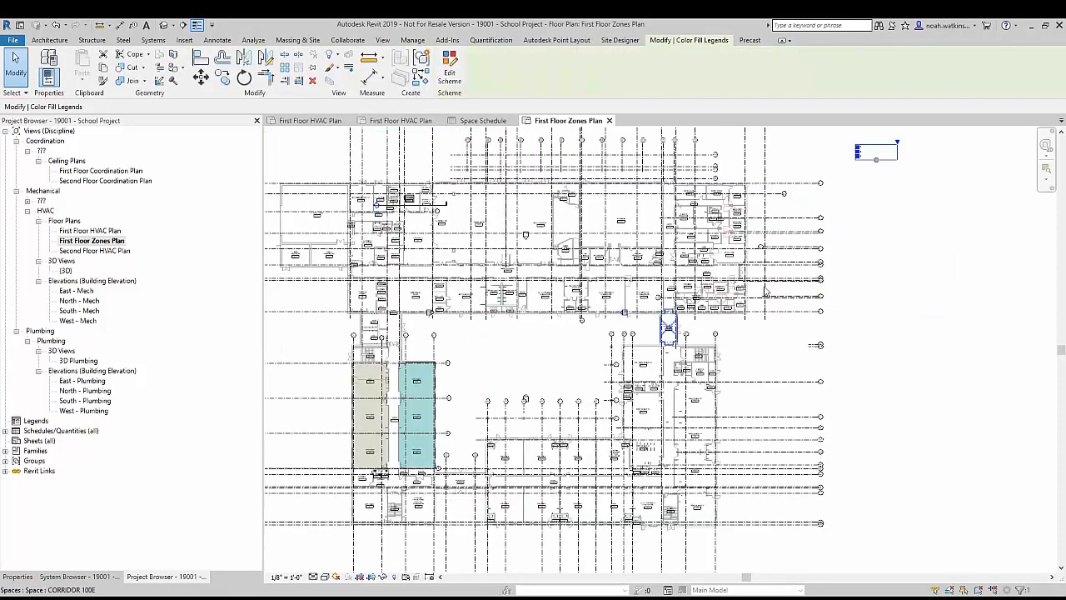
# Step: Open the legend's color scheme, examine the parameters available for coloring HVAC zones, and cancel the dialog
pyautogui.click(450, 70)
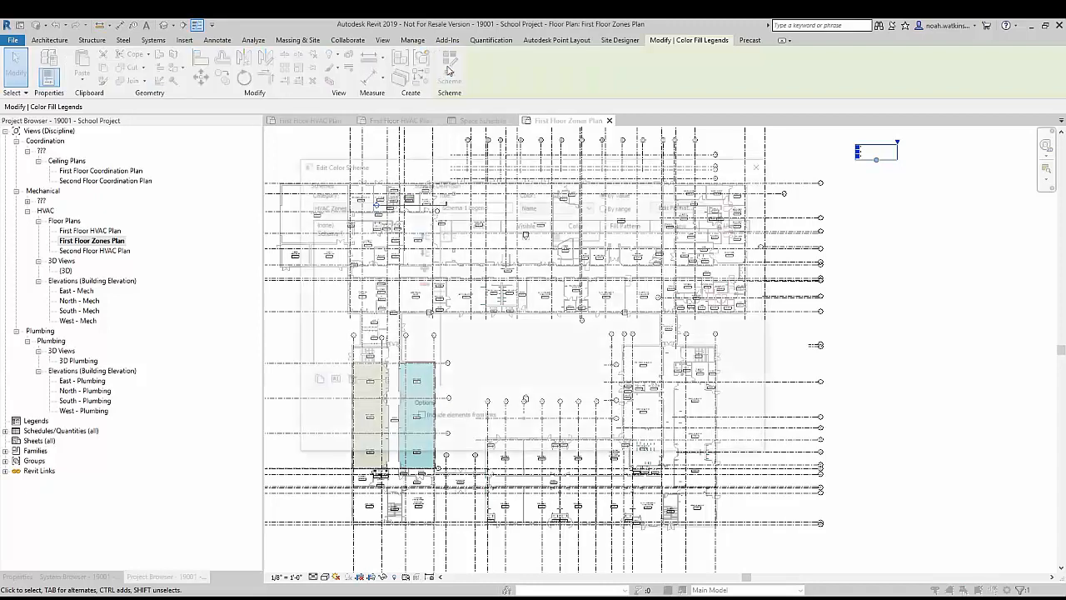
pyautogui.click(578, 206)
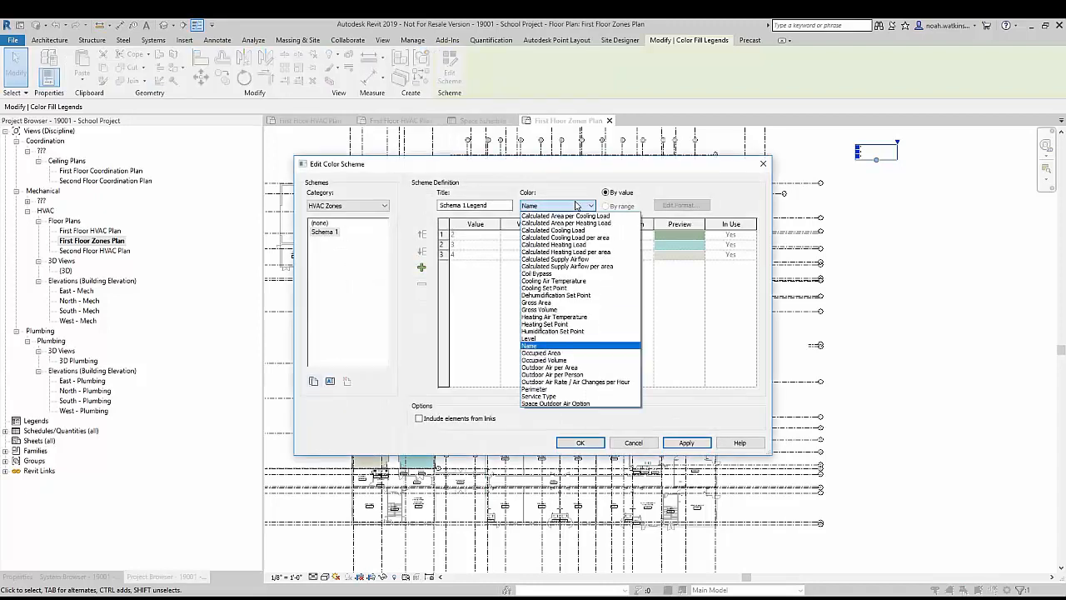
pyautogui.click(552, 346)
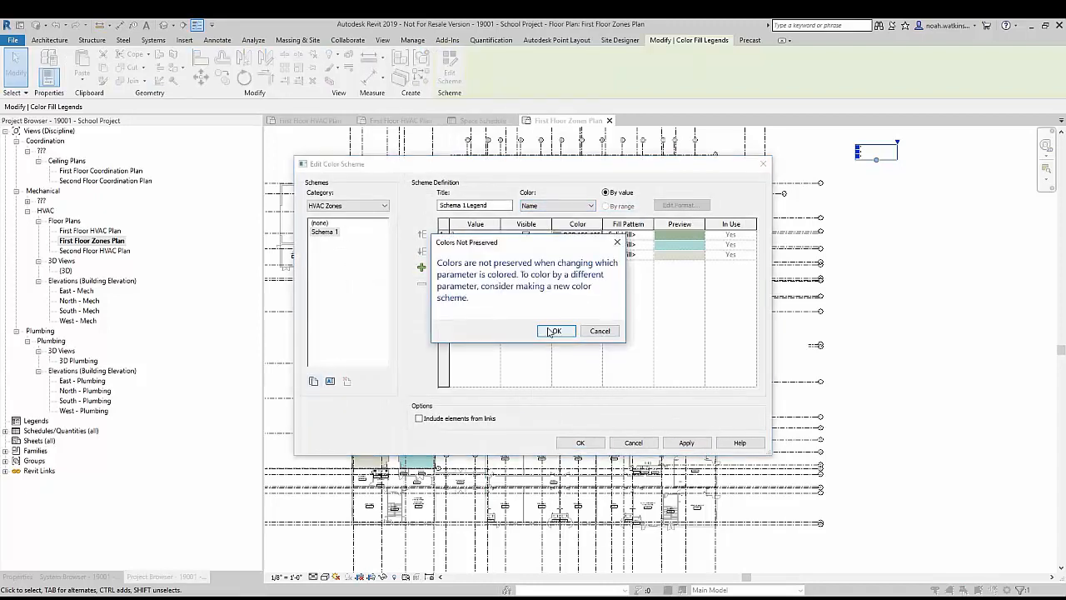
pyautogui.click(552, 330)
pyautogui.click(580, 206)
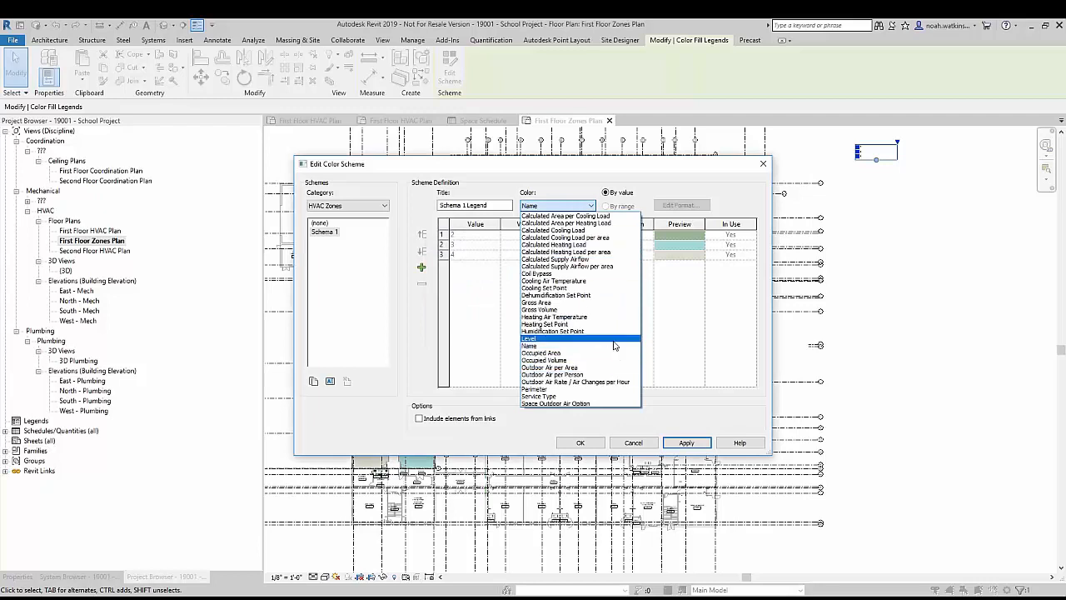
pyautogui.click(612, 352)
pyautogui.click(554, 330)
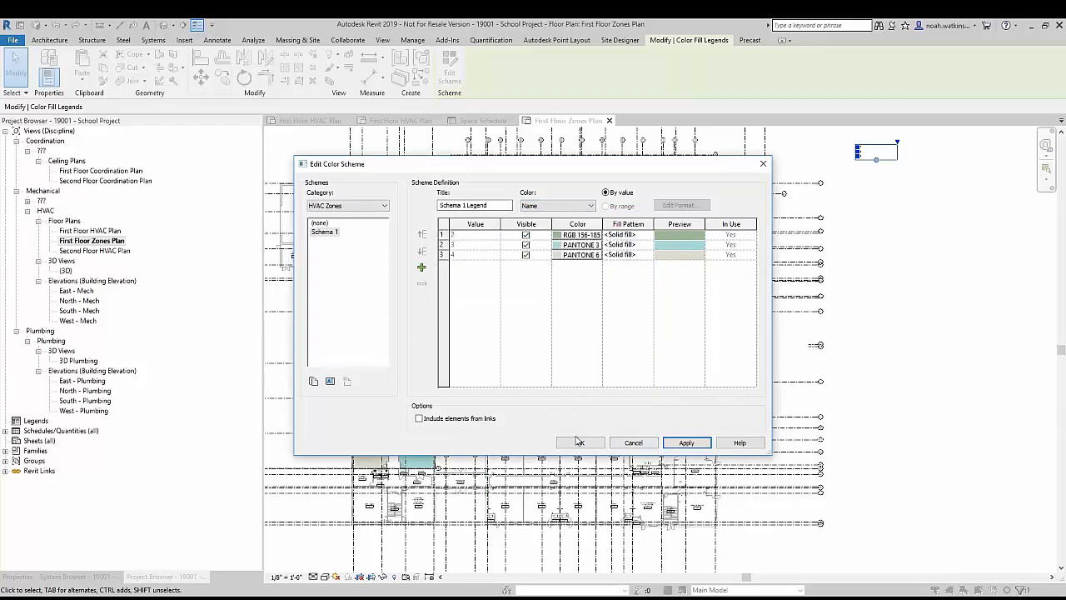
pyautogui.click(632, 442)
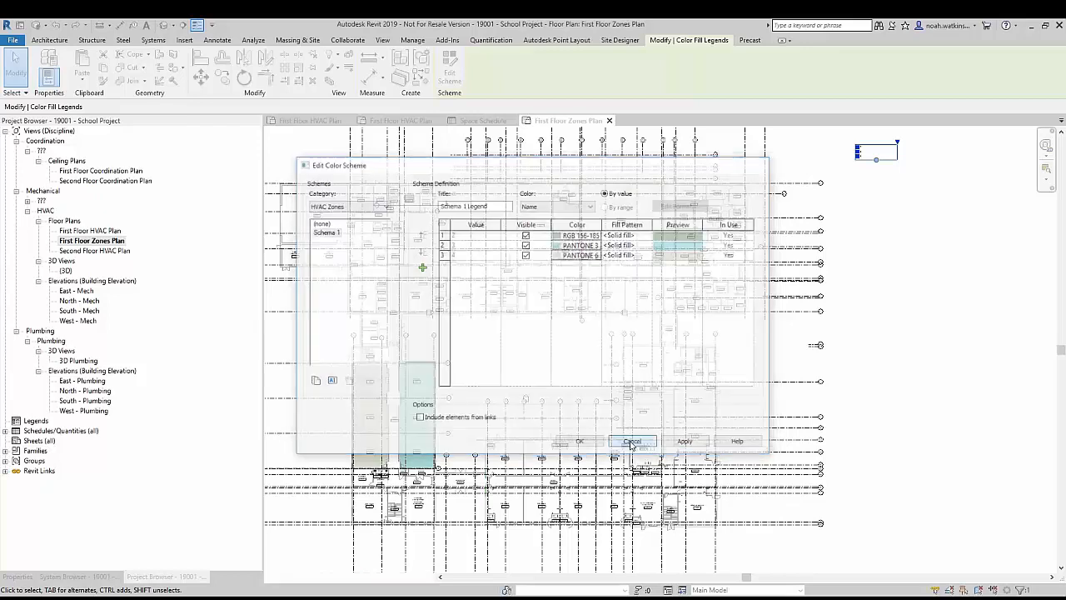
# Step: Return to the First Floor HVAC Plan view
pyautogui.scroll(4, 431, 415)
pyautogui.scroll(3, 431, 416)
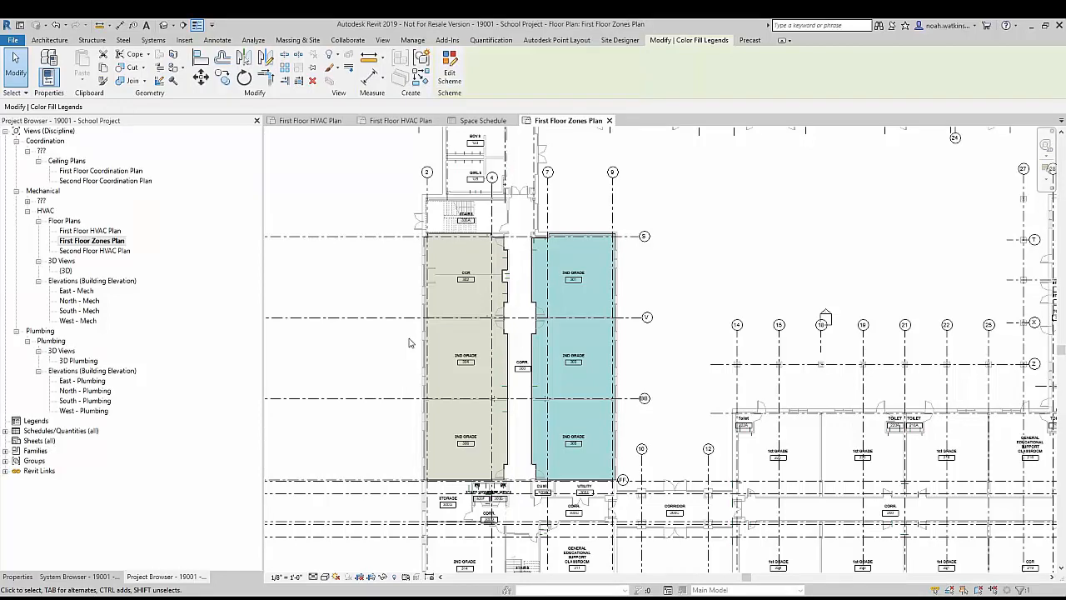
pyautogui.click(307, 121)
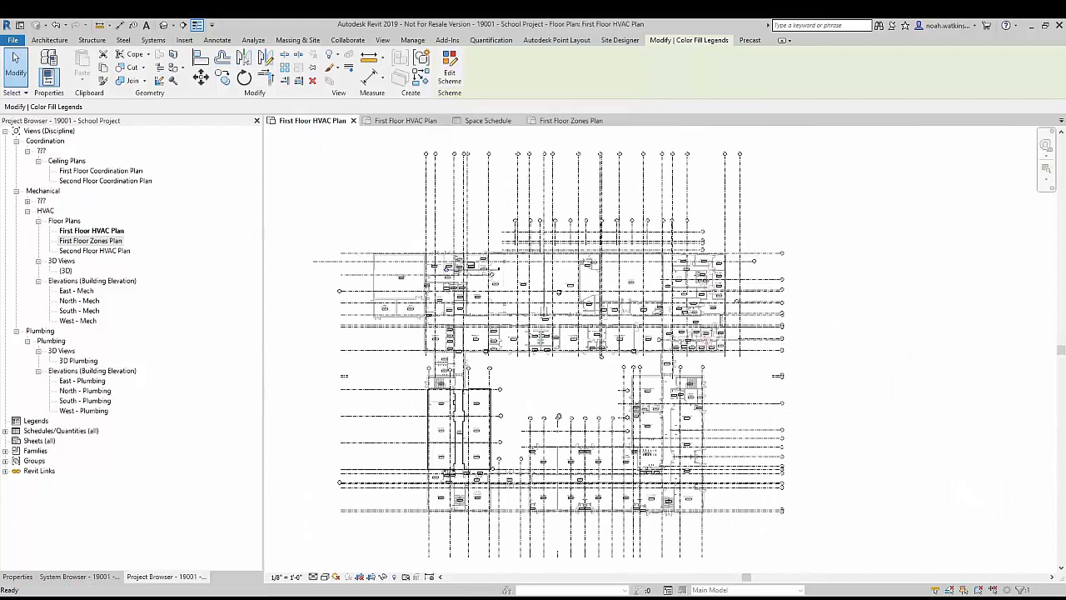
pyautogui.scroll(5, 485, 421)
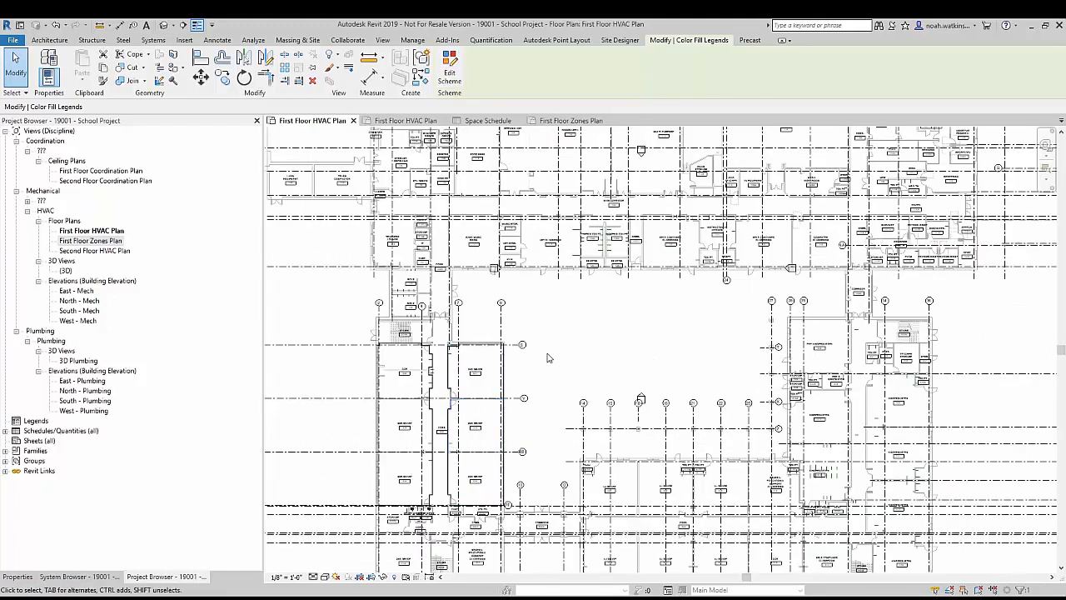
pyautogui.scroll(-2, 547, 356)
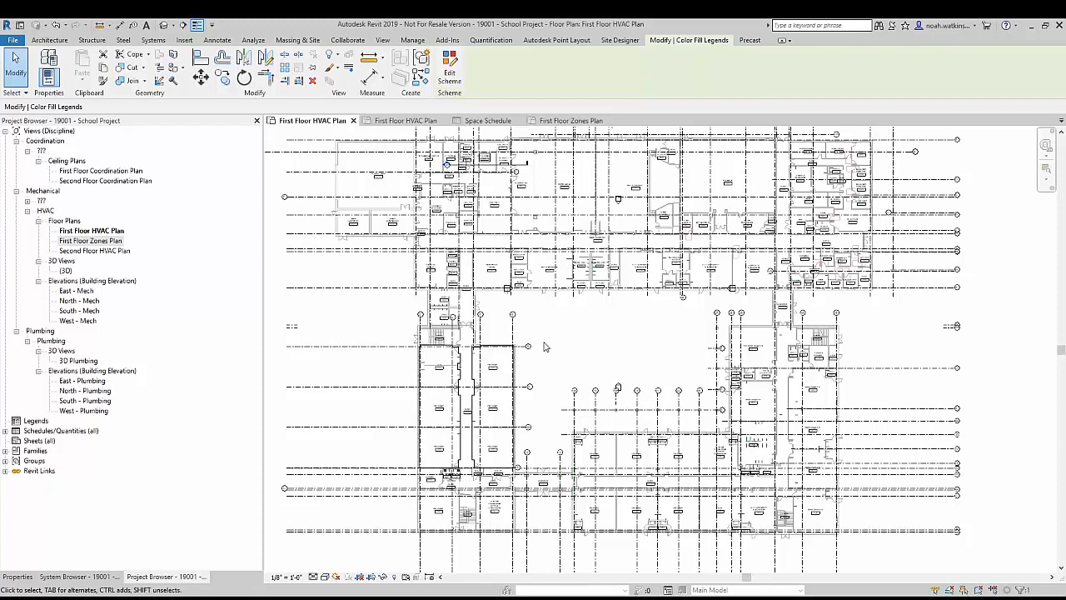
# Step: Place an Outdoor AHU - Horizontal, 6 Square Feet of Coil, in the service yard beside the Mechanical/Boiler room
pyautogui.click(152, 40)
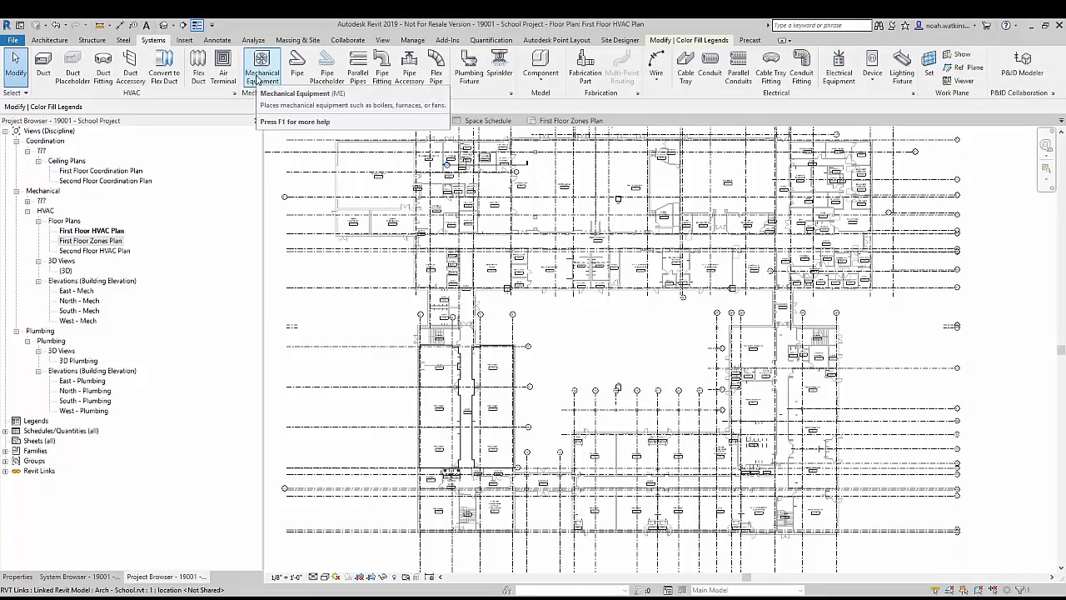
pyautogui.click(261, 63)
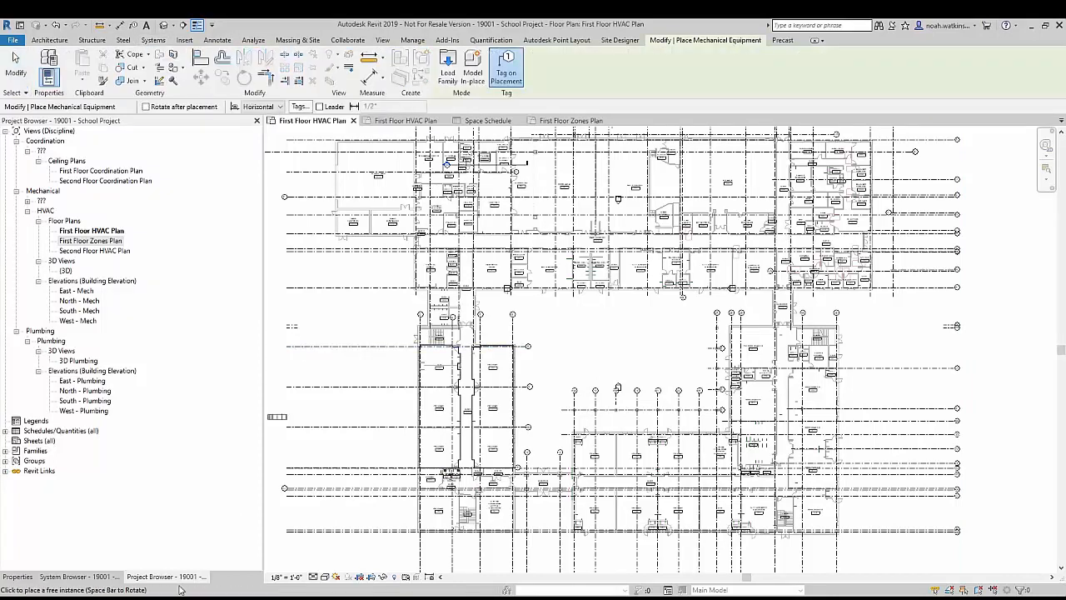
pyautogui.click(19, 576)
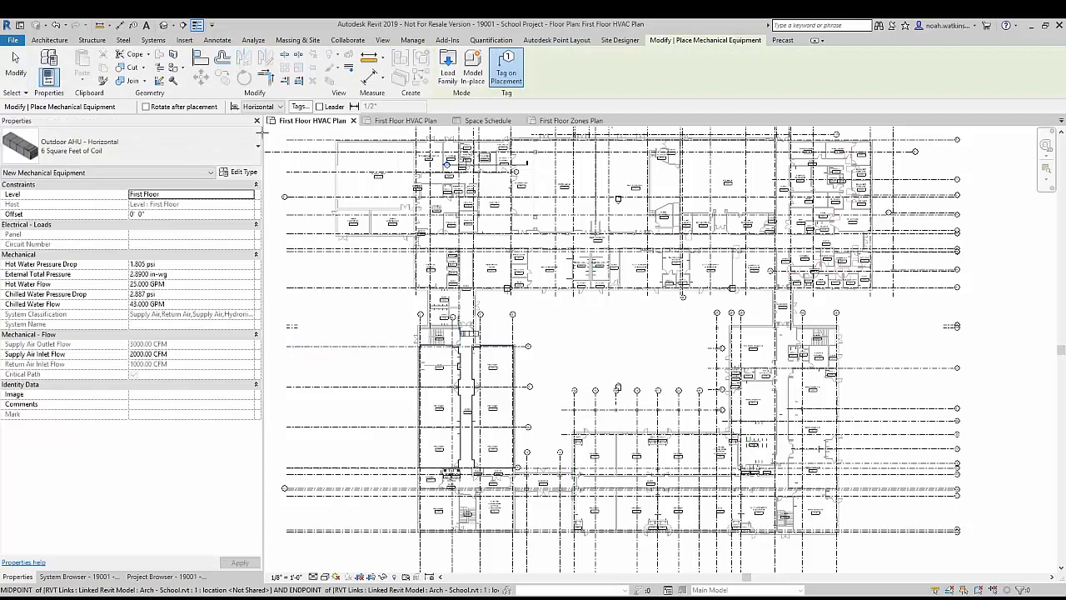
pyautogui.scroll(5, 473, 268)
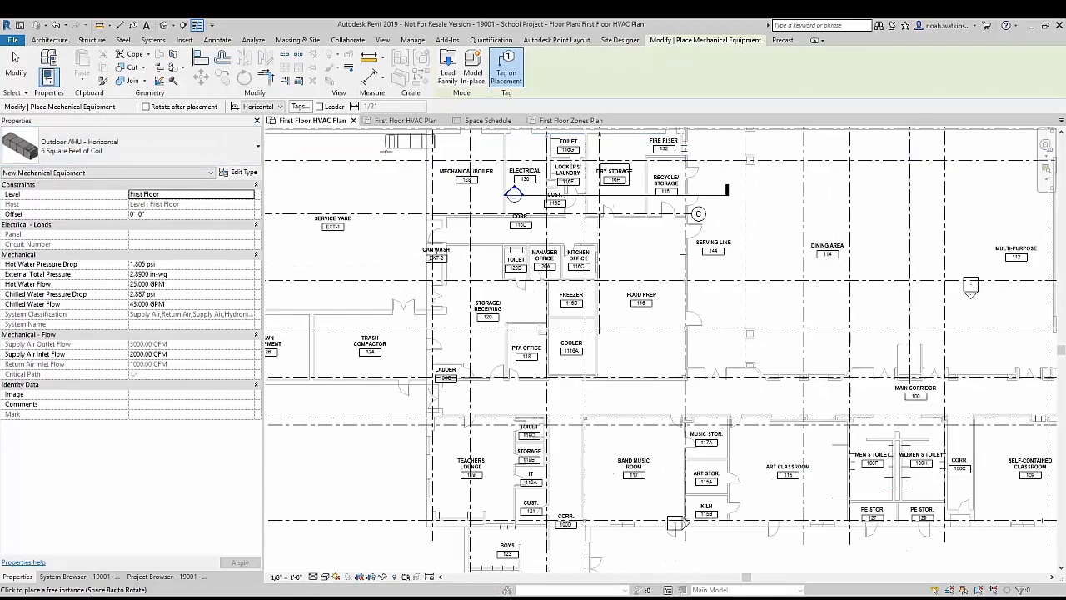
pyautogui.scroll(3, 418, 312)
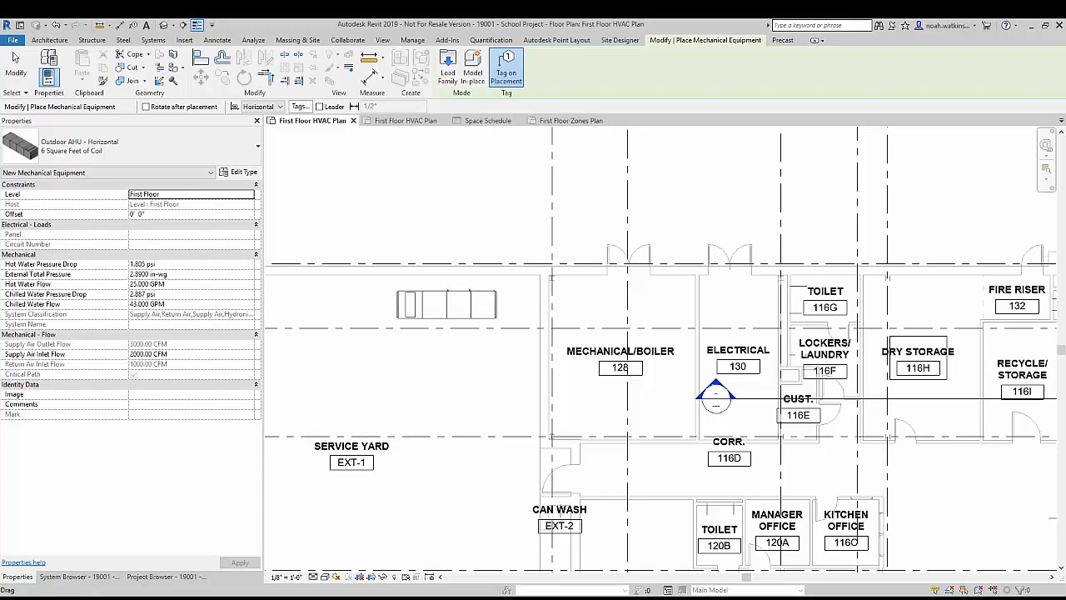
pyautogui.click(404, 305)
pyautogui.scroll(-5, 613, 421)
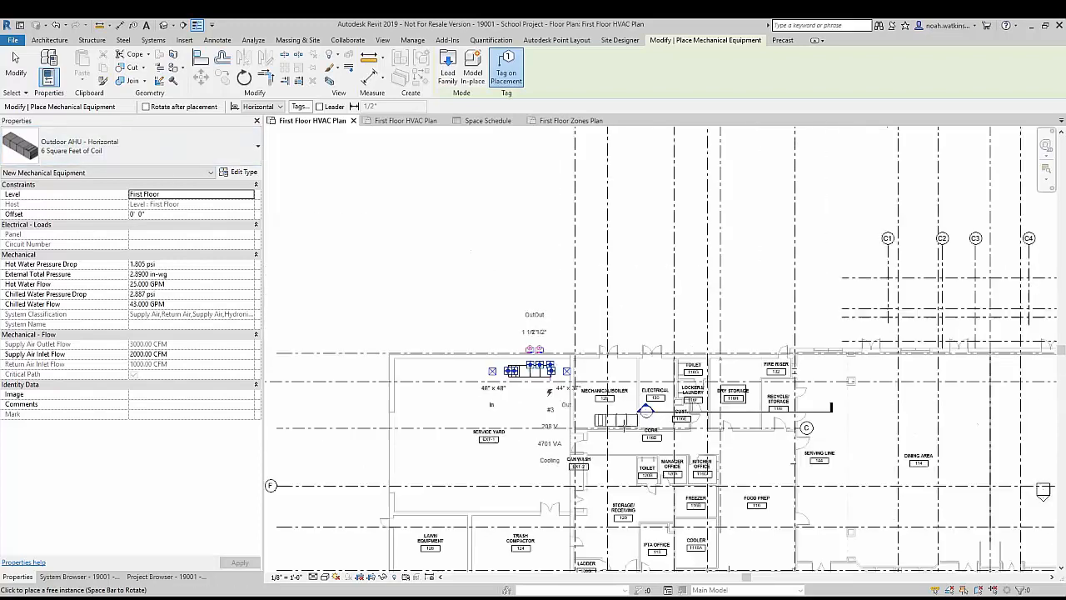
pyautogui.moveTo(625, 545); pyautogui.dragTo(516, 250, button='middle')
pyautogui.scroll(4, 542, 236)
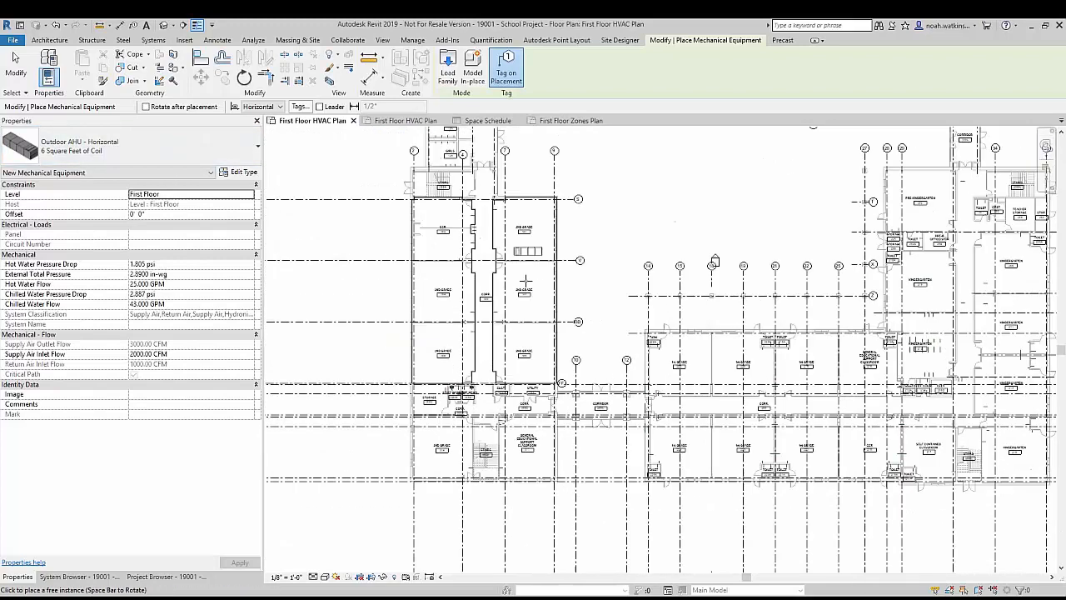
pyautogui.press('Escape')
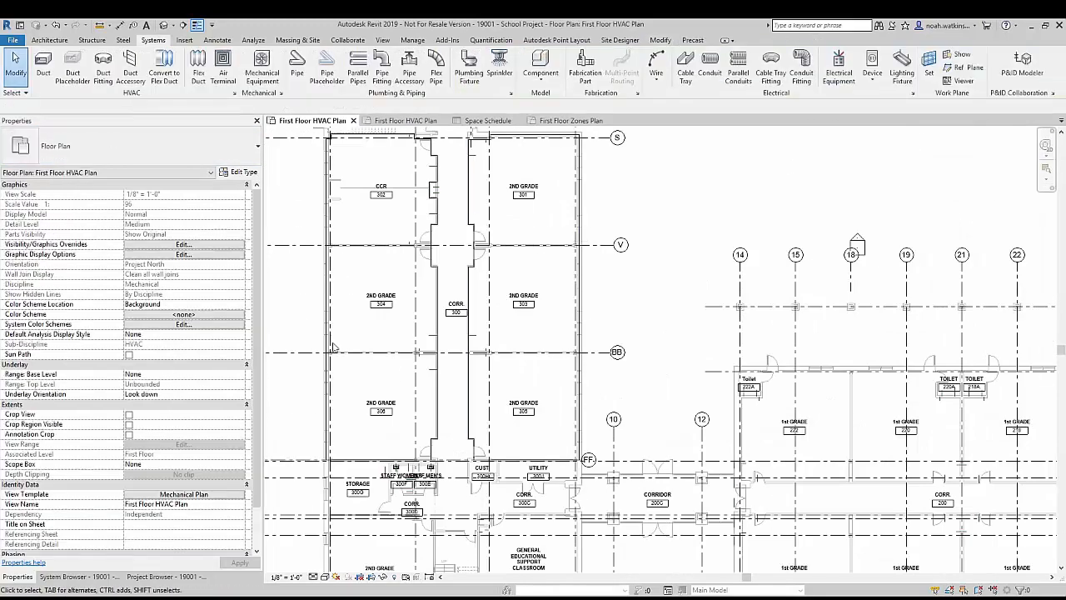
# Step: Open the First Floor Coordination Plan ceiling view
pyautogui.click(79, 576)
pyautogui.click(165, 576)
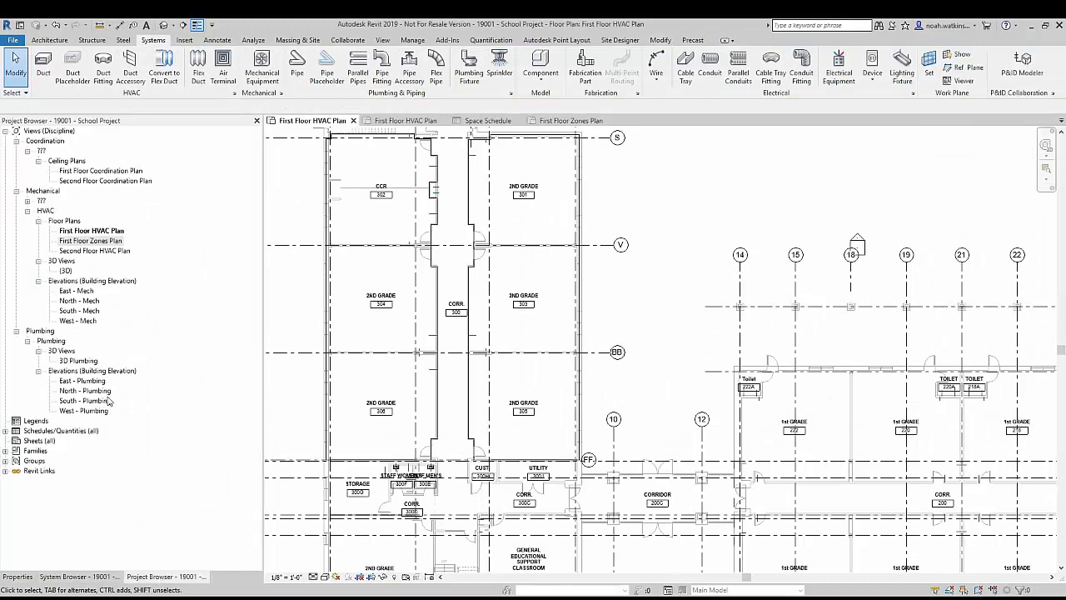
pyautogui.click(122, 171)
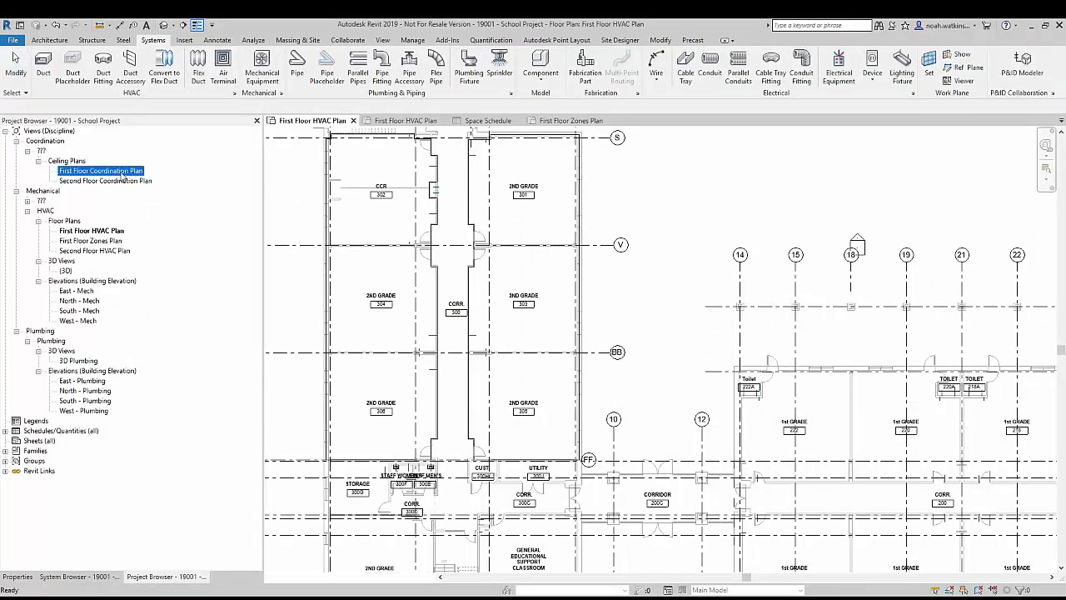
pyautogui.doubleClick(122, 172)
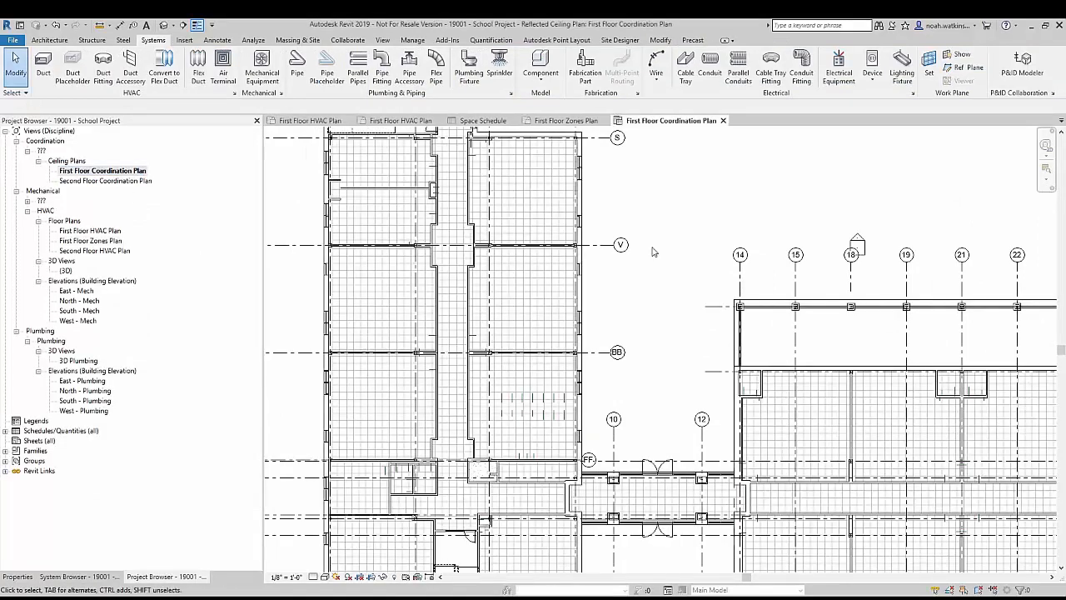
# Step: Start placing an air terminal for the classroom below grid line S, using the Supply Diffuser type 24 x 24 Face 12 x 12 Connection
pyautogui.moveTo(516, 208); pyautogui.dragTo(511, 408, button='middle')
pyautogui.scroll(3, 511, 404)
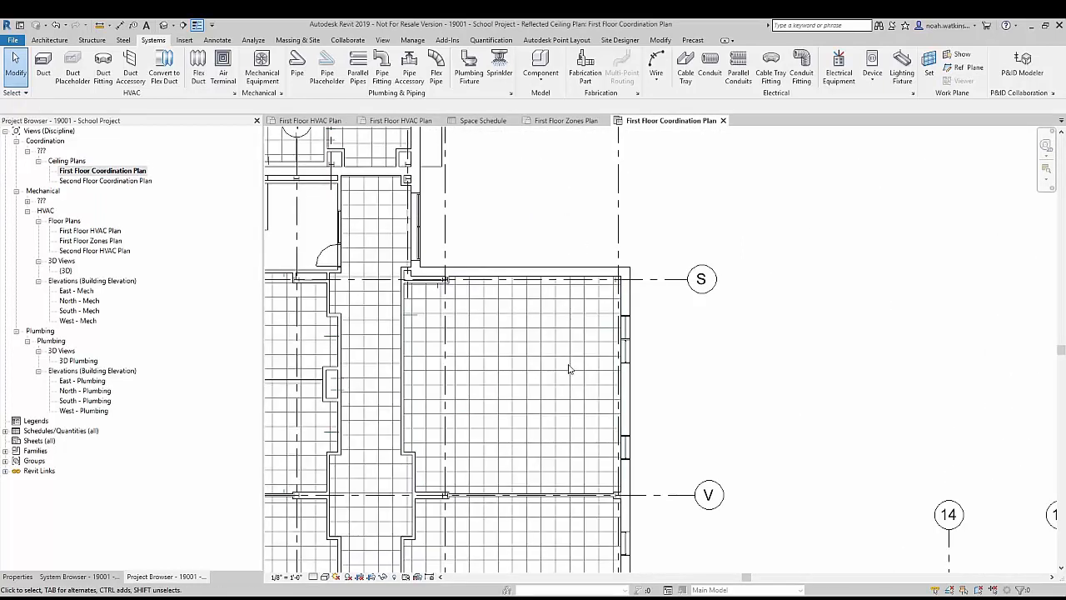
pyautogui.click(223, 65)
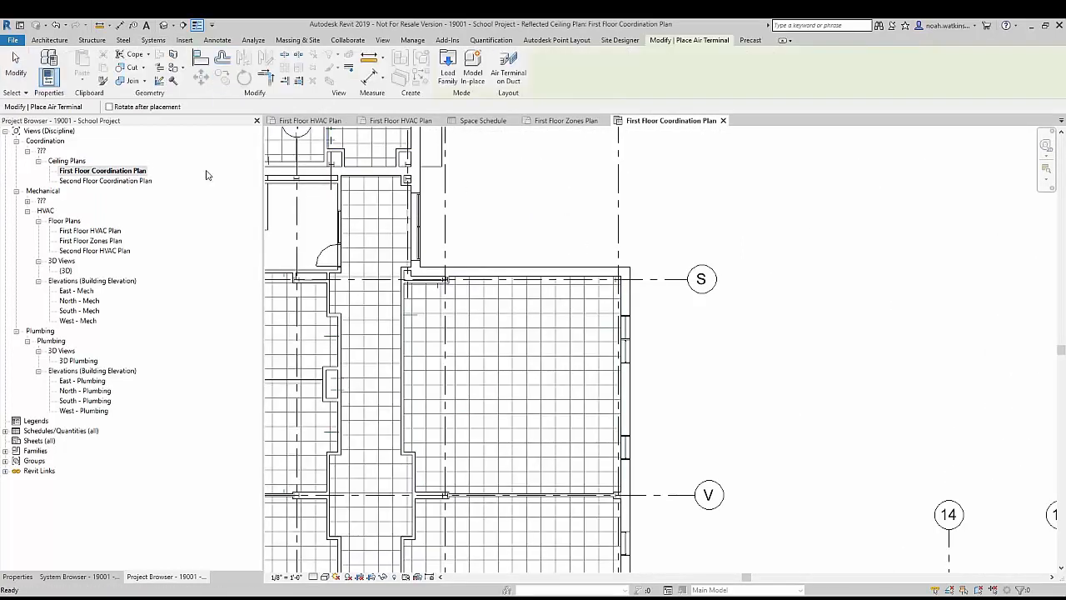
pyautogui.click(17, 576)
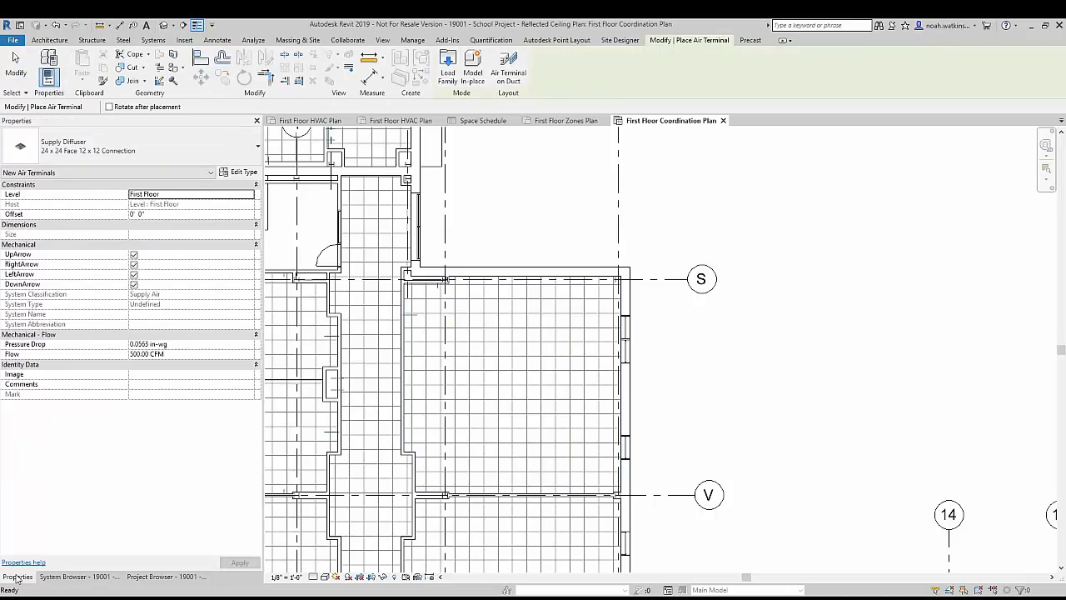
pyautogui.click(157, 142)
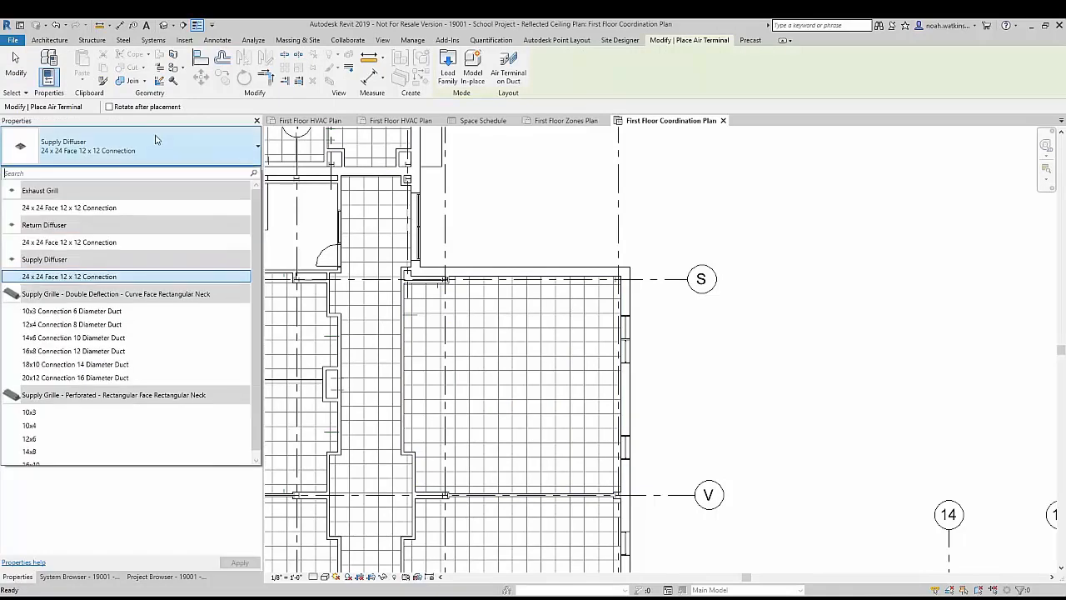
pyautogui.click(73, 277)
pyautogui.scroll(3, 542, 324)
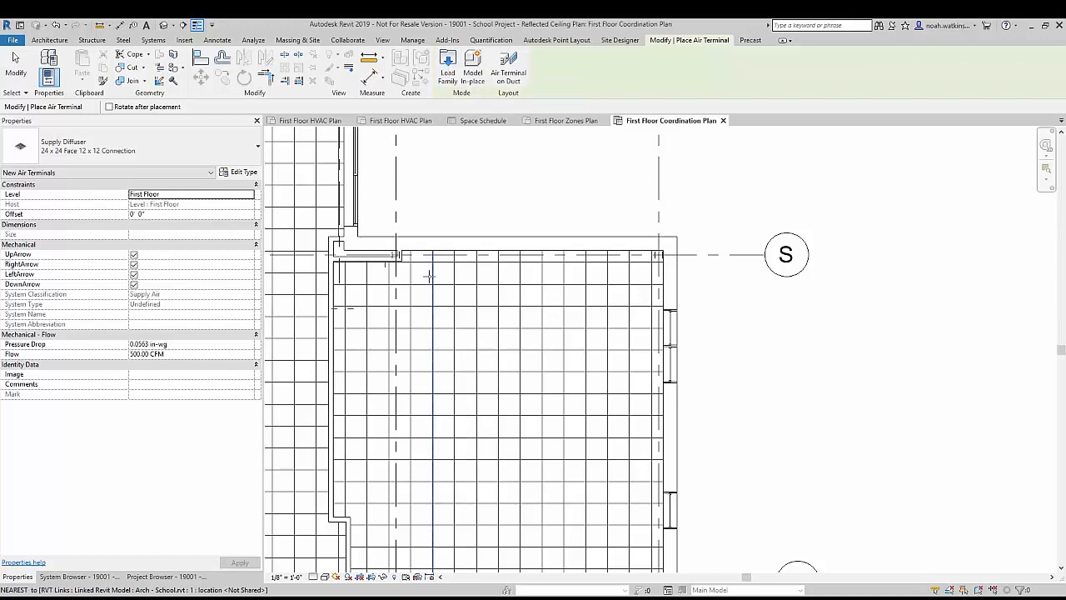
# Step: Set the new supply diffuser's offset to 10' above the First Floor level
pyautogui.press('Tab')
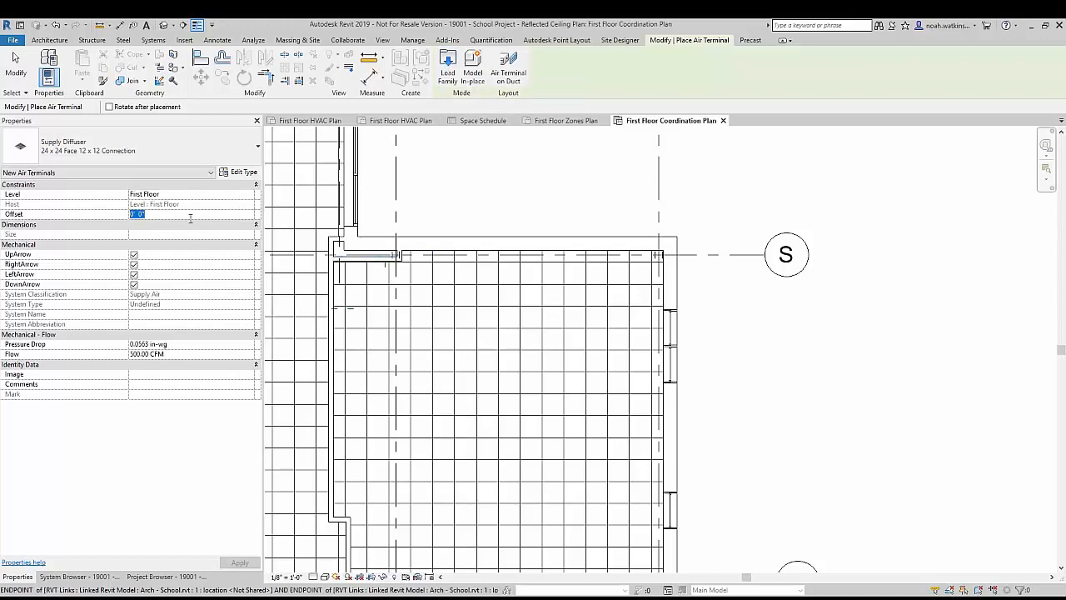
pyautogui.write('10')
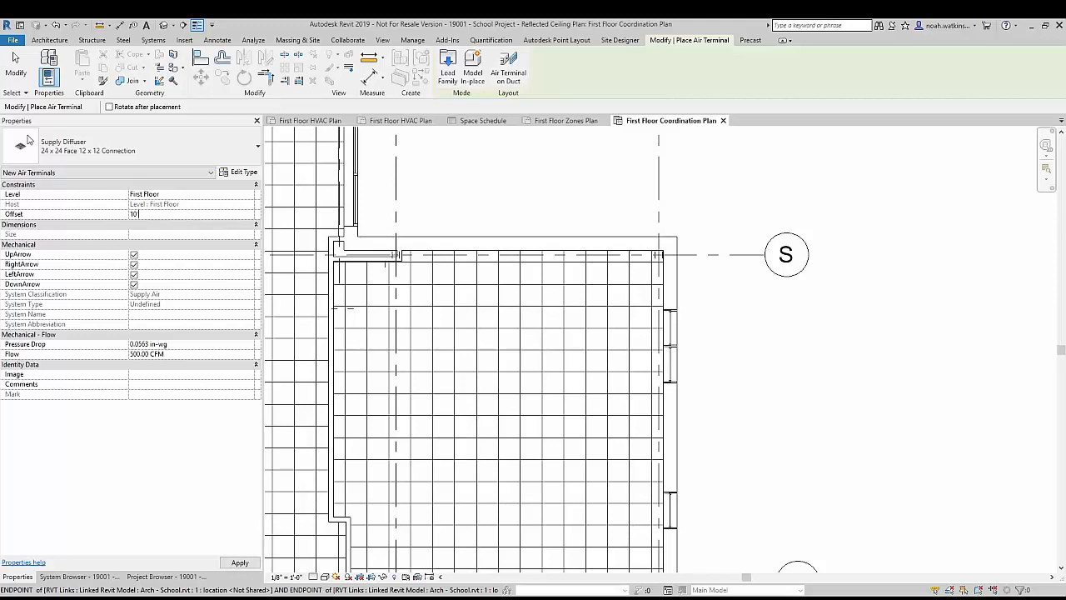
pyautogui.press('Return')
pyautogui.scroll(3, 352, 319)
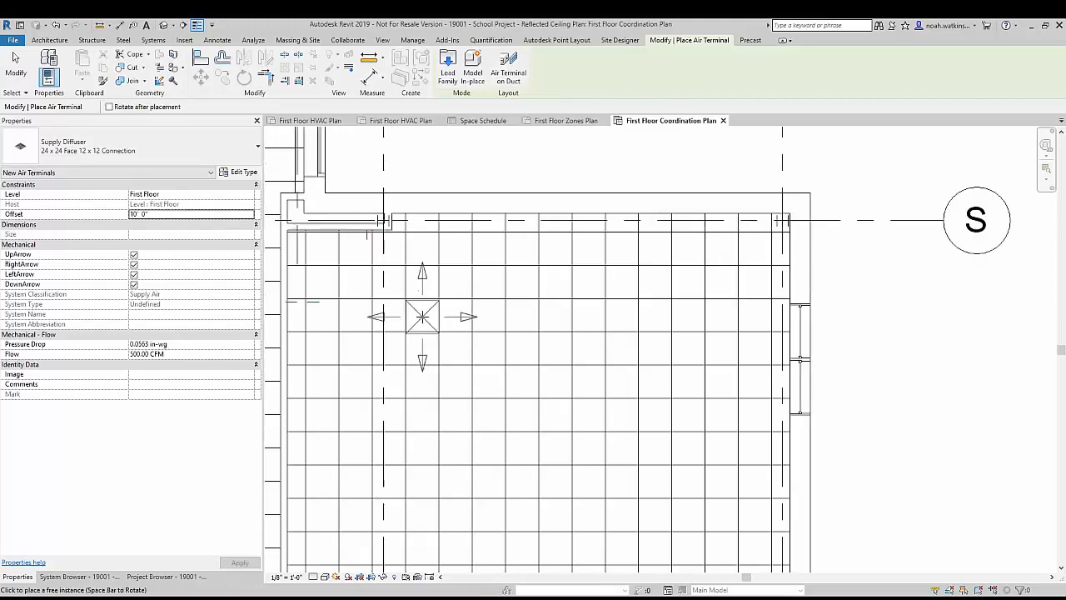
# Step: Set the new supply diffuser's level to Main Ceiling and its offset to 0
pyautogui.click(196, 193)
pyautogui.click(250, 194)
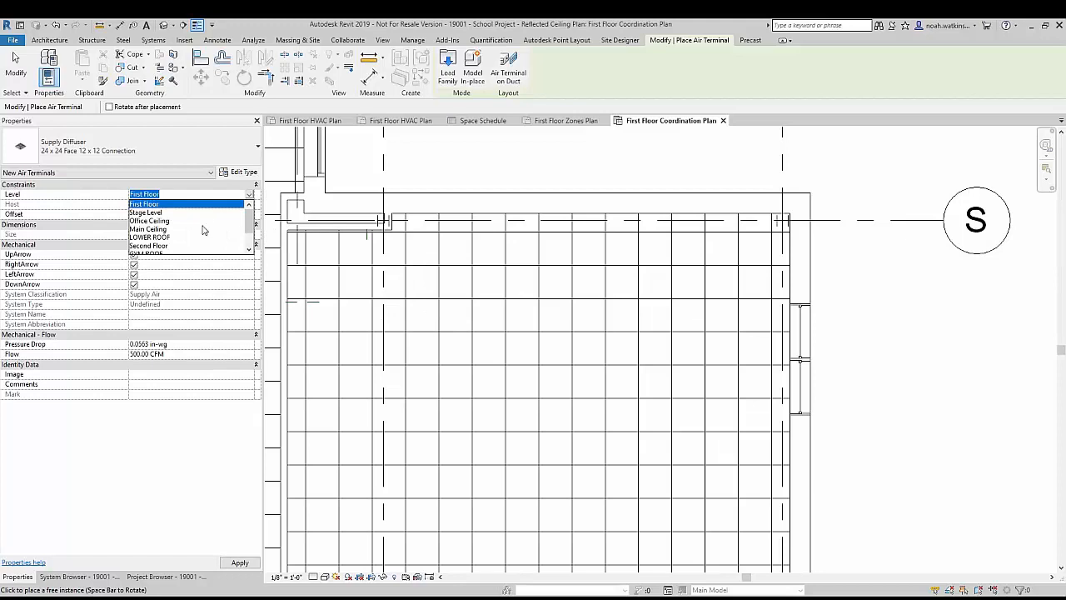
pyautogui.click(158, 228)
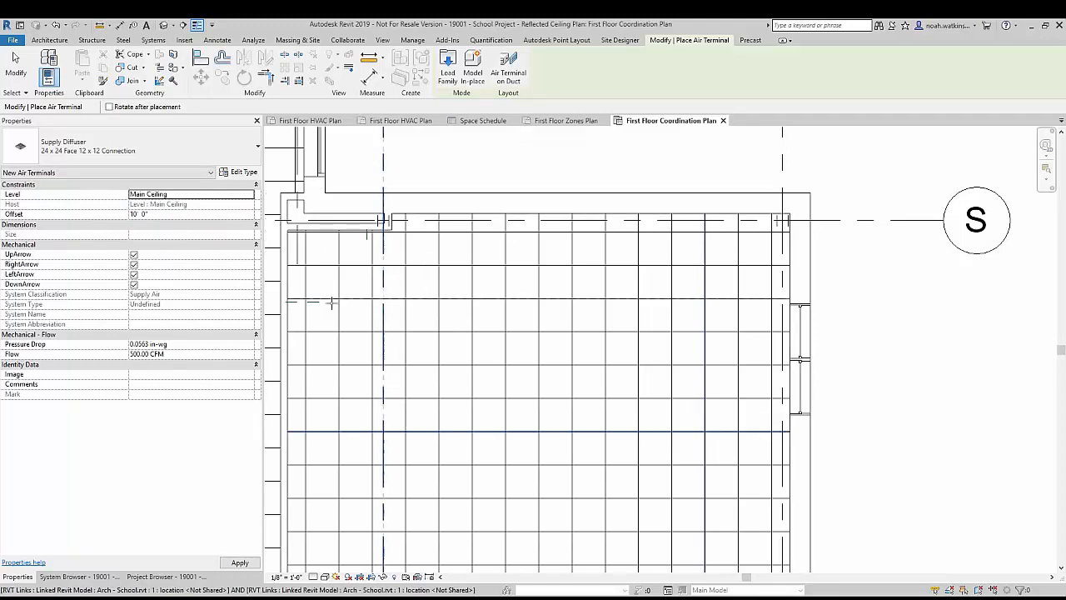
pyautogui.click(180, 214)
pyautogui.write('0')
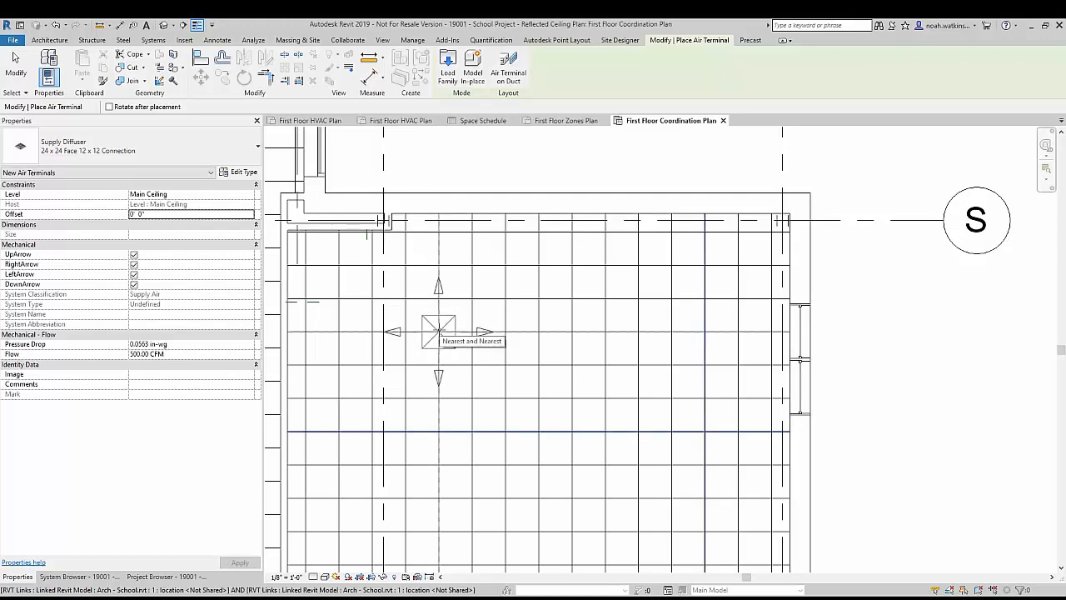
# Step: Place one supply diffuser on the ceiling grid in the upper part of the classroom below grid line S
pyautogui.click(438, 332)
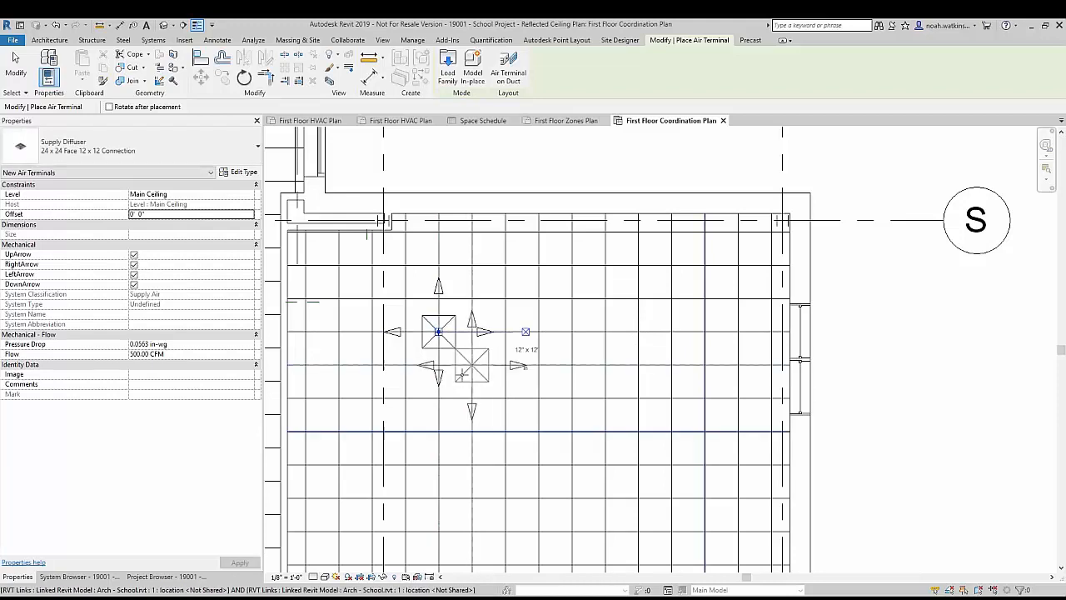
pyautogui.press('Escape')
pyautogui.press('Escape')
# Step: Align the placed supply diffuser's left and upper edges with the nearest ceiling grid lines so it fills one tile
pyautogui.click(455, 356)
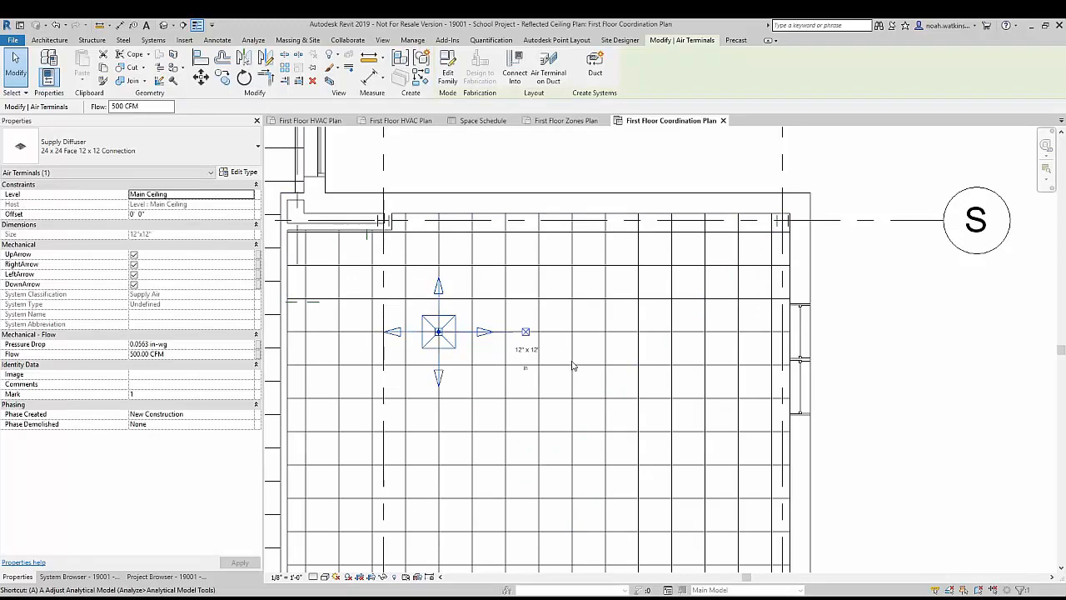
pyautogui.press('Escape')
pyautogui.click(407, 321)
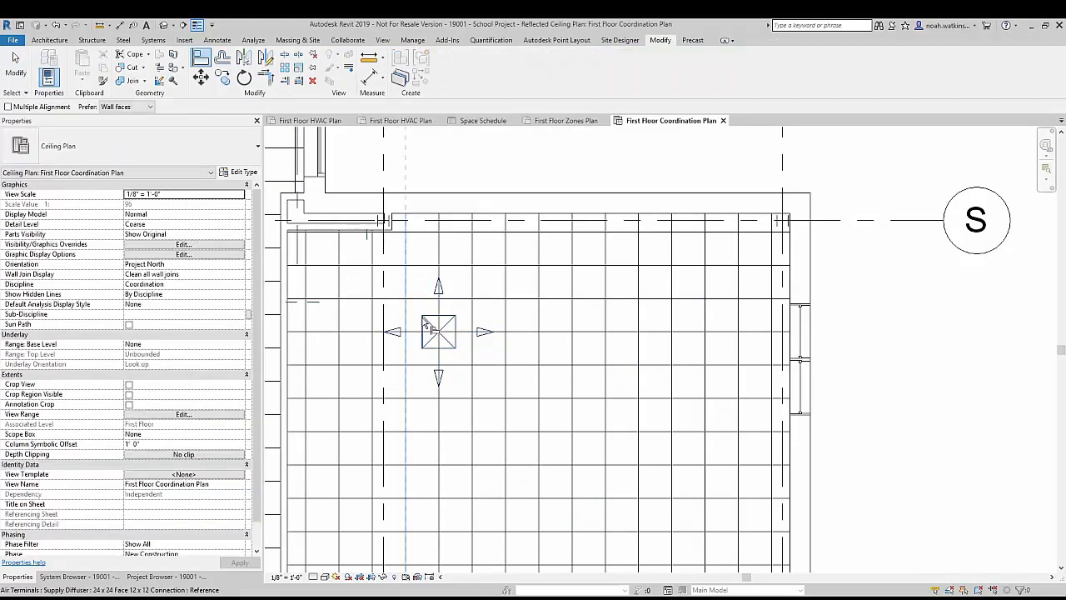
pyautogui.click(423, 327)
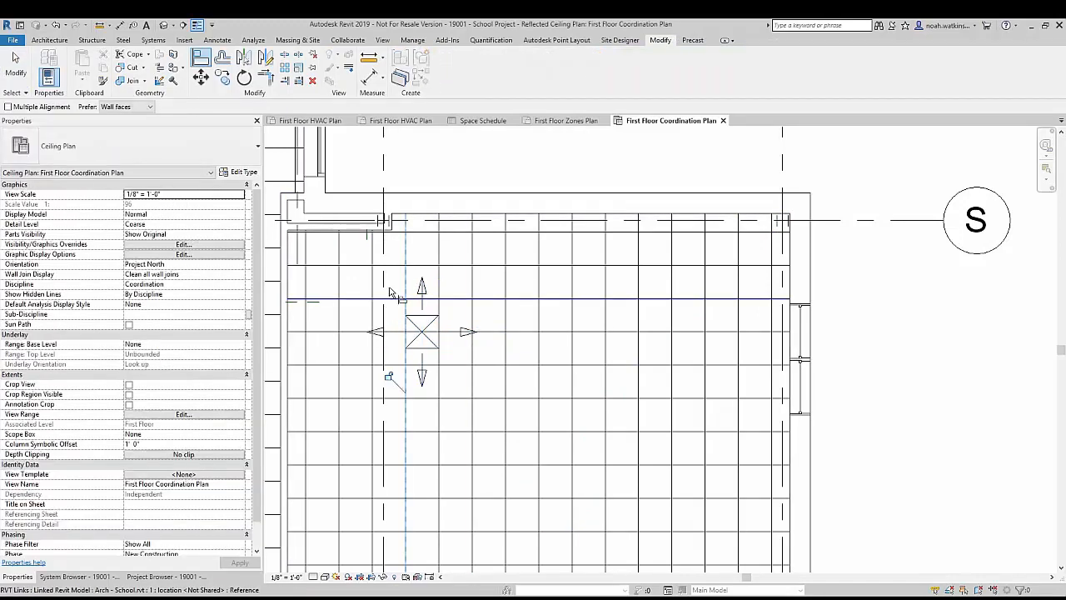
pyautogui.click(436, 298)
pyautogui.click(426, 316)
pyautogui.press('Escape')
pyautogui.press('Escape')
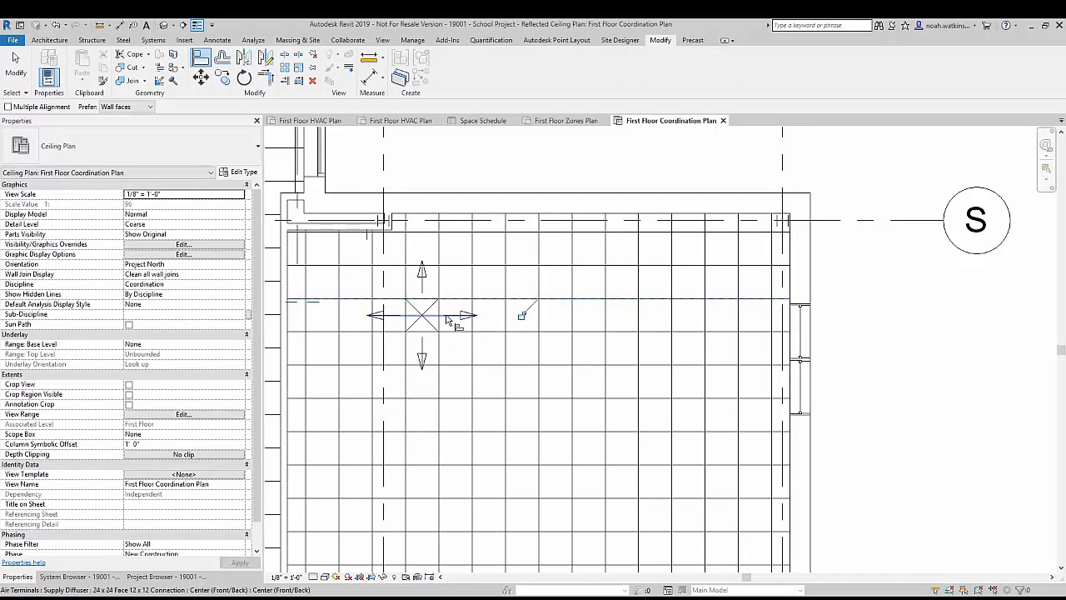
pyautogui.click(425, 320)
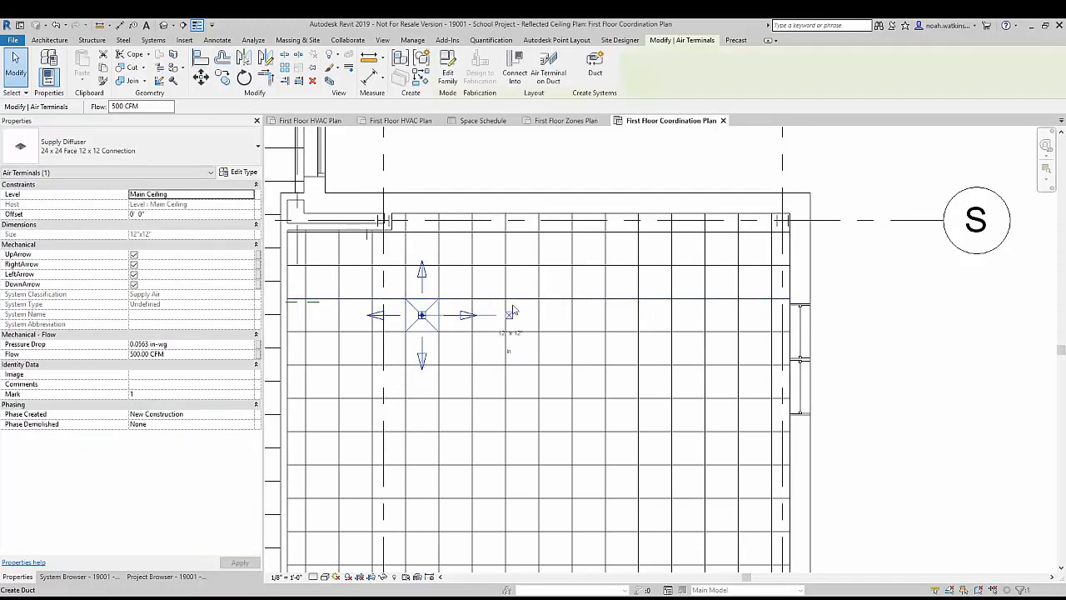
pyautogui.press('a')
pyautogui.press('l')
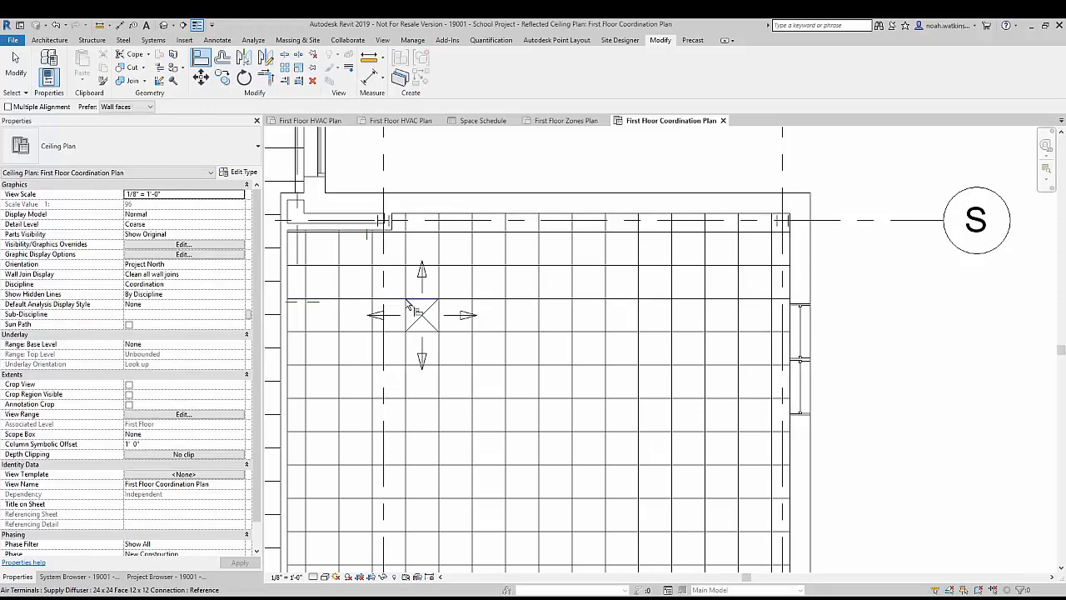
pyautogui.press('Escape')
# Step: Copy the aligned supply diffuser 14' to the right along the same ceiling grid row, snapping to a grid intersection
pyautogui.click(421, 318)
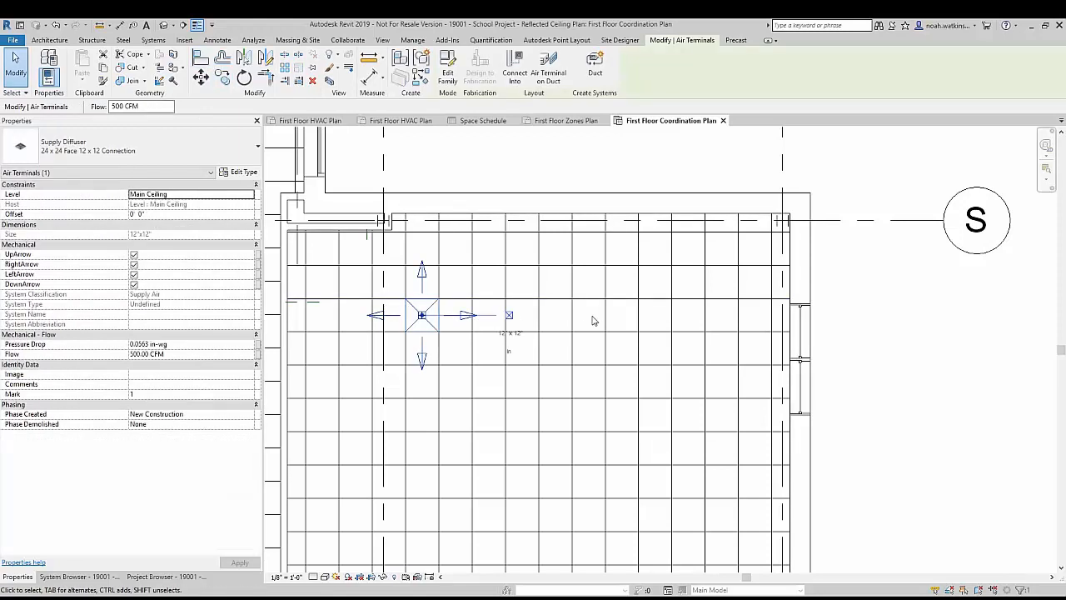
pyautogui.press('c')
pyautogui.press('o')
pyautogui.scroll(2, 415, 316)
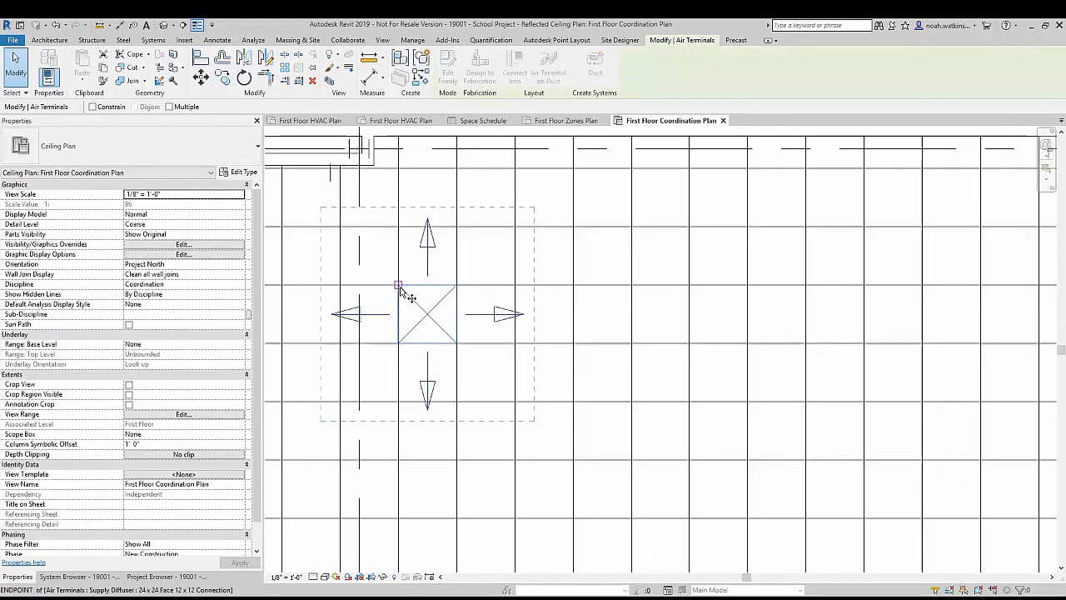
pyautogui.click(399, 285)
pyautogui.scroll(-1, 608, 301)
pyautogui.moveTo(609, 304); pyautogui.dragTo(451, 316, button='middle')
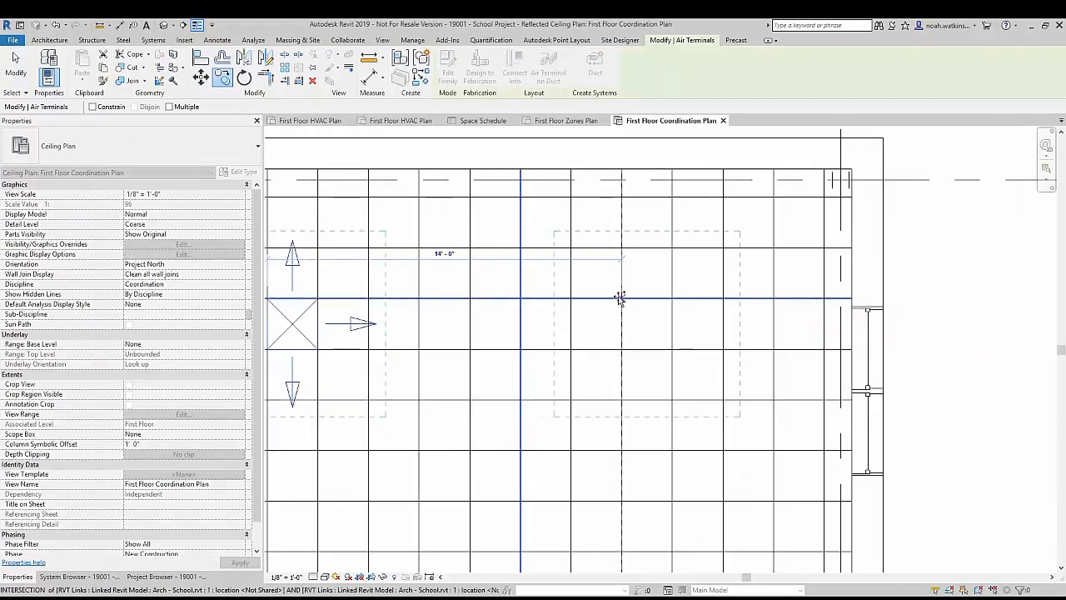
pyautogui.click(619, 298)
pyautogui.scroll(-3, 620, 304)
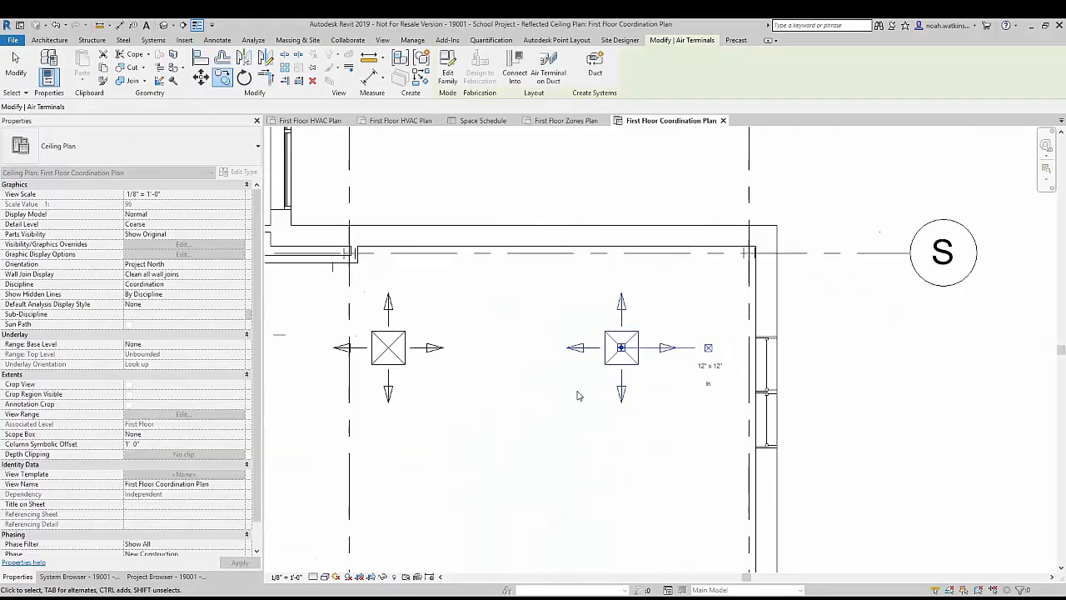
# Step: Copy both supply diffusers straight down to the lower part of the classroom between grid lines S and V
pyautogui.moveTo(623, 308); pyautogui.dragTo(643, 242, button='middle')
pyautogui.scroll(-1, 642, 241)
pyautogui.keyDown('ctrl'); pyautogui.click(496, 254); pyautogui.keyUp('ctrl')
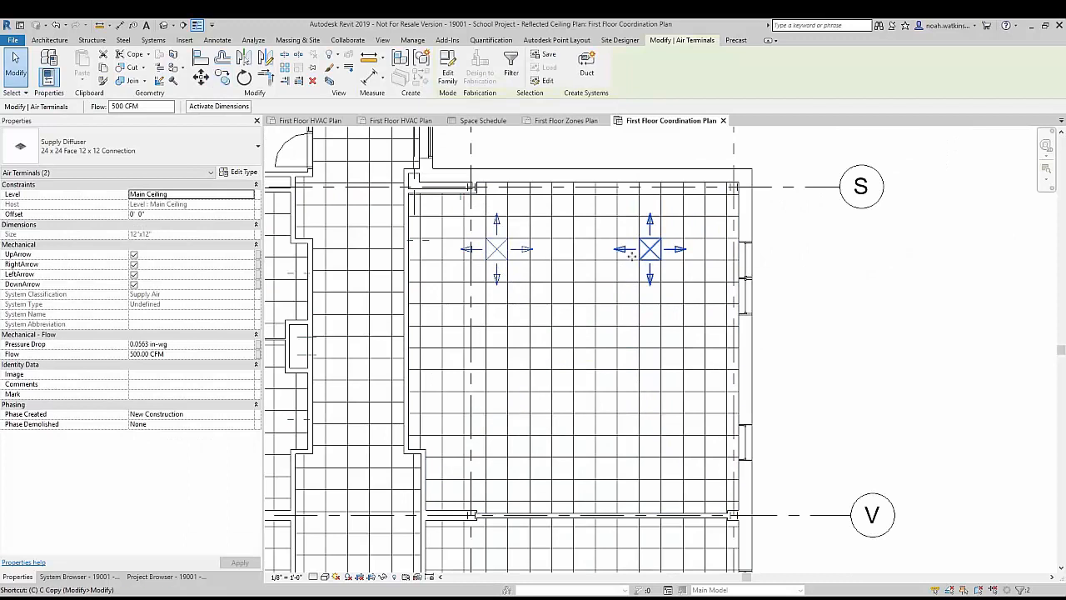
pyautogui.press('m')
pyautogui.press('v')
pyautogui.click(496, 249)
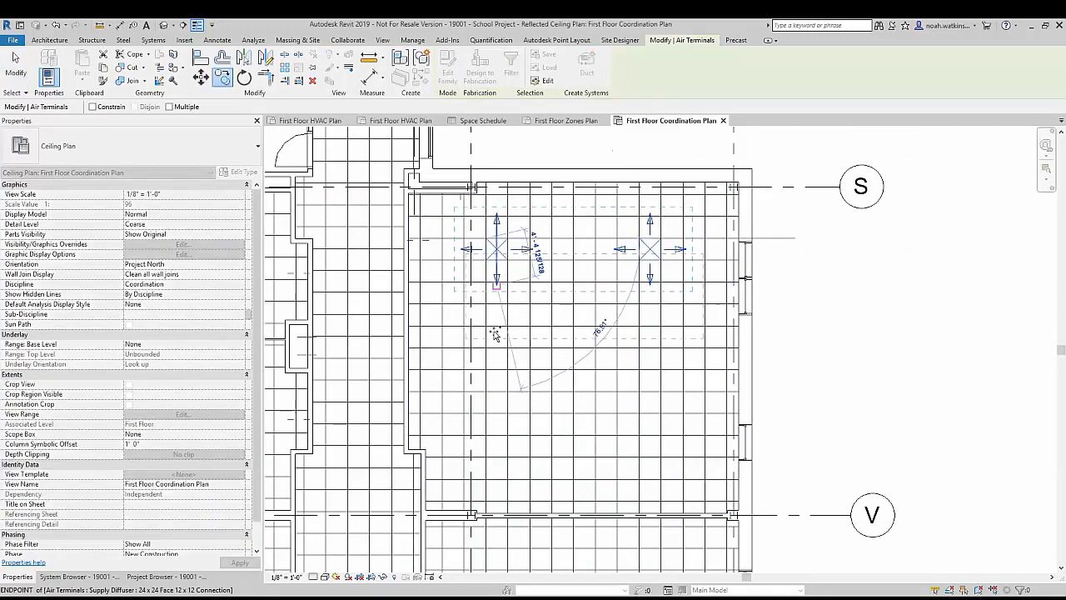
pyautogui.click(496, 424)
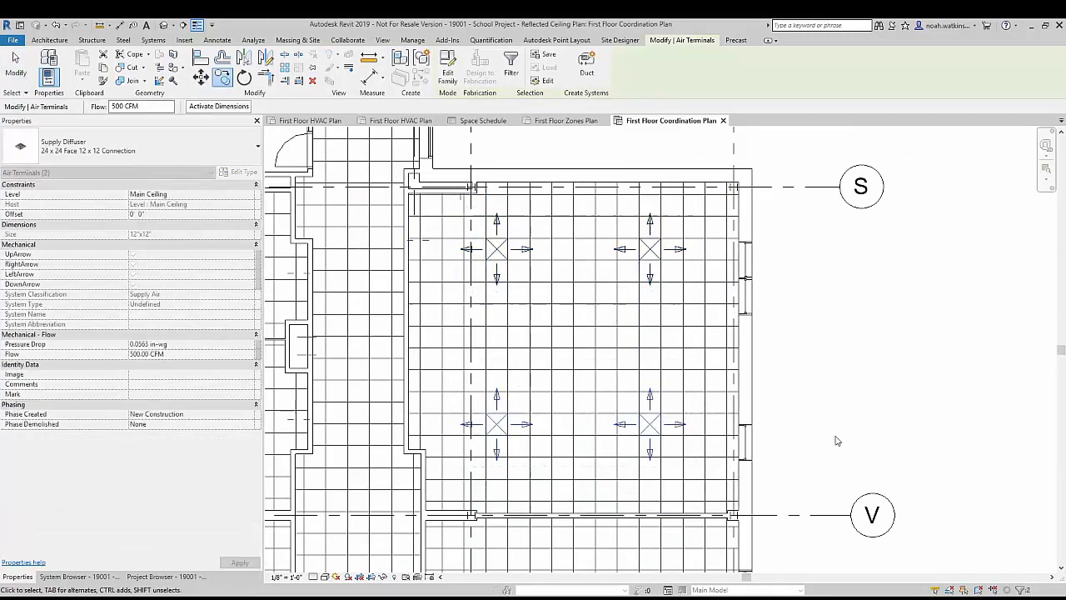
pyautogui.click(709, 422)
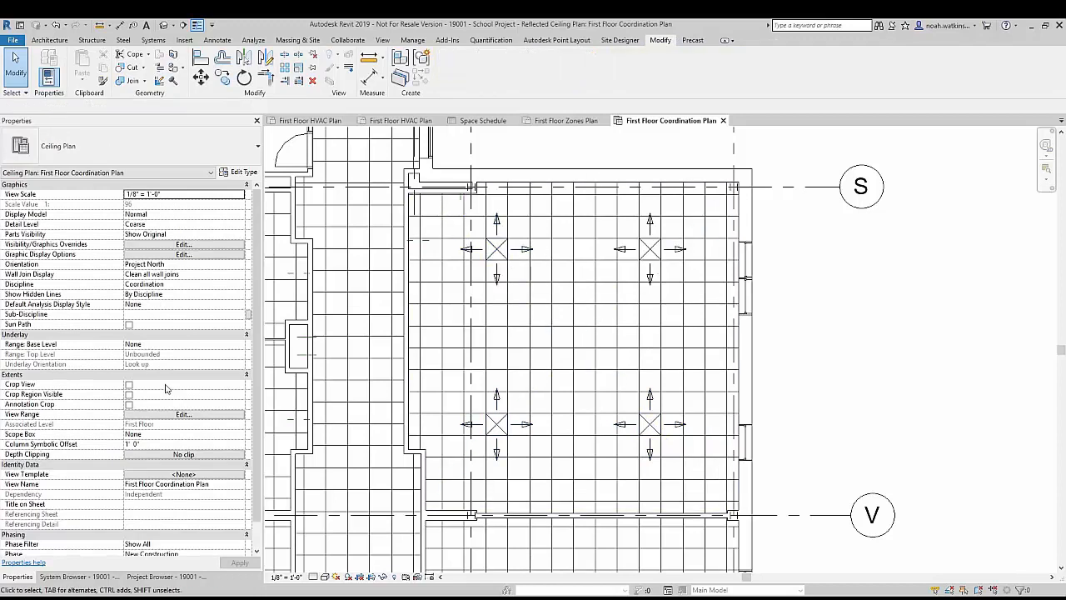
# Step: Check the four supply diffusers of classroom 301 in the First Floor HVAC Plan
pyautogui.click(310, 120)
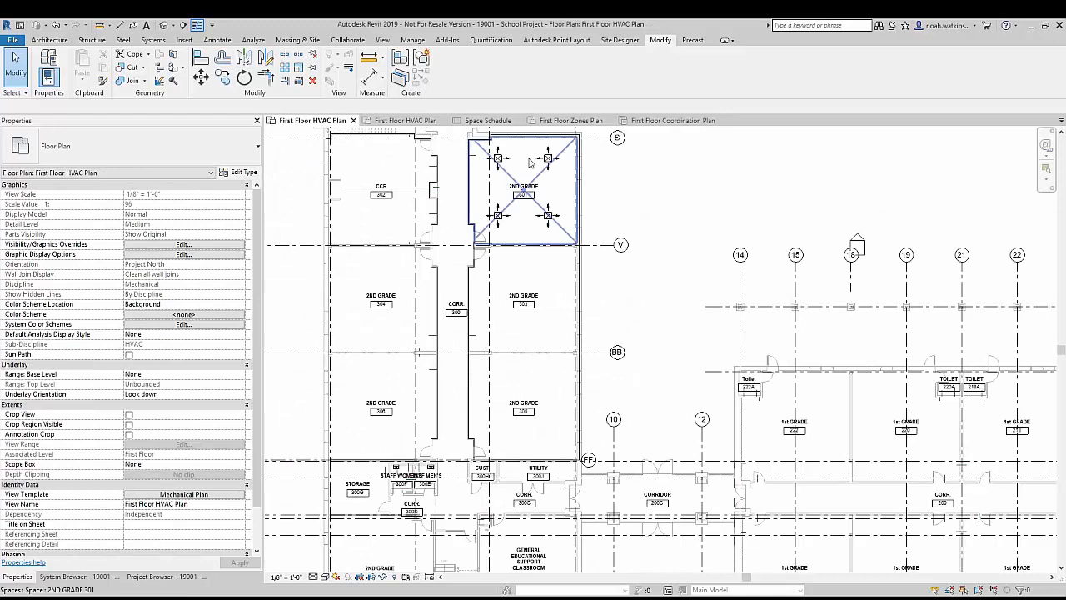
pyautogui.scroll(4, 516, 208)
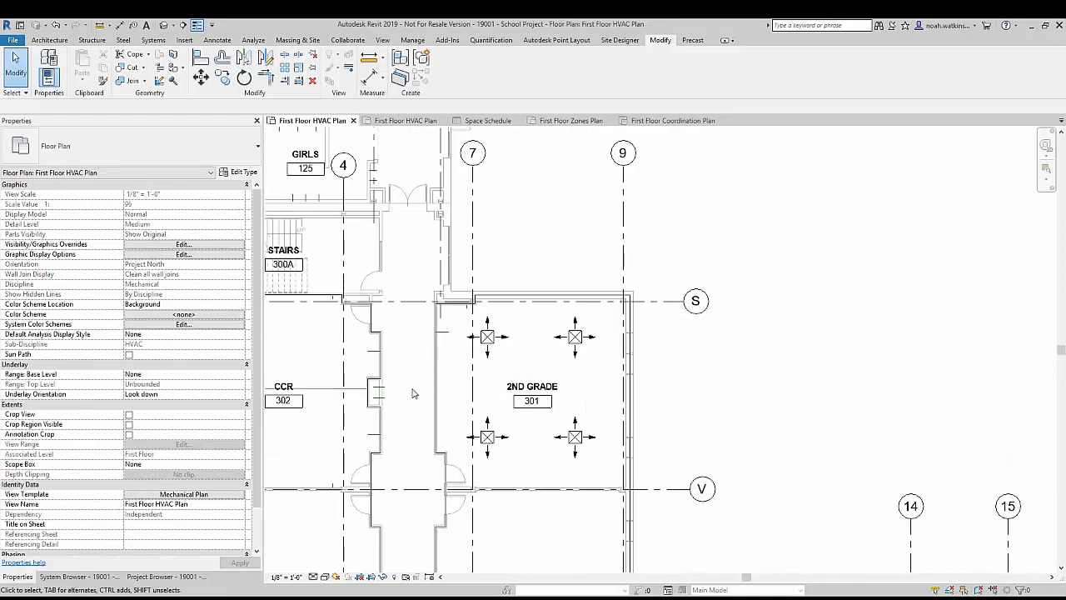
pyautogui.scroll(-4, 408, 390)
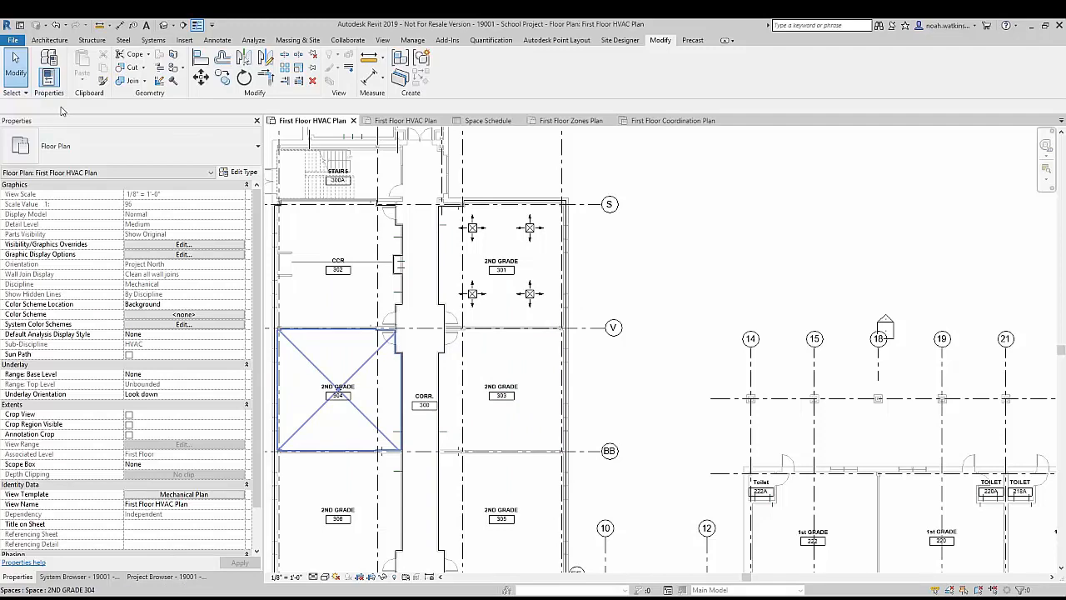
# Step: Place a VAV Unit - Parallel Fan Powered, Size 6 - 12 inch Inlet, in classroom 303 beside the corridor wall
pyautogui.click(153, 41)
pyautogui.click(261, 70)
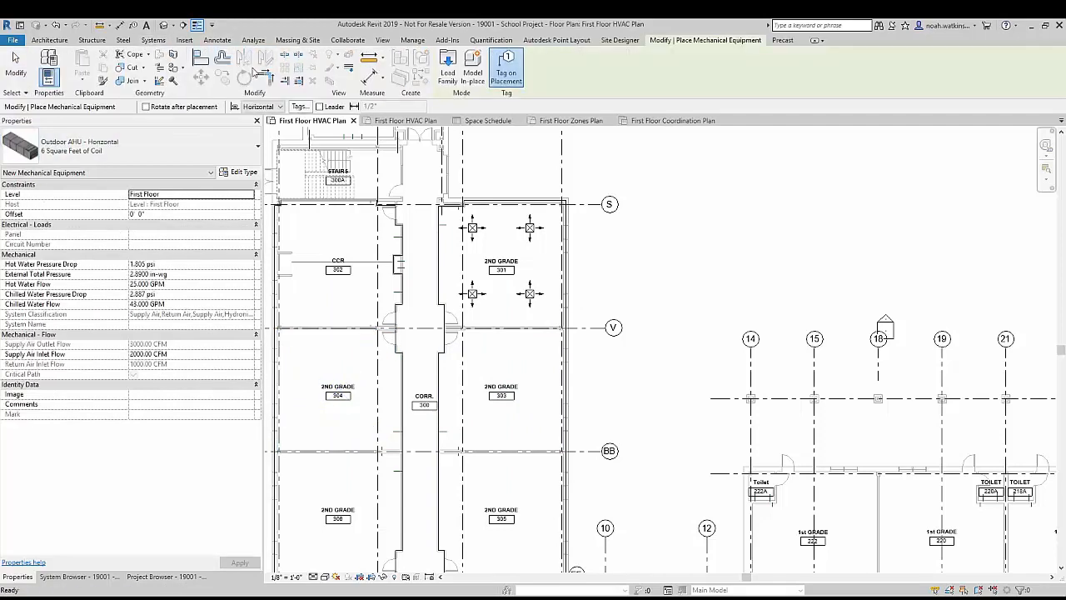
pyautogui.click(134, 147)
pyautogui.scroll(-3, 168, 230)
pyautogui.scroll(-10, 168, 230)
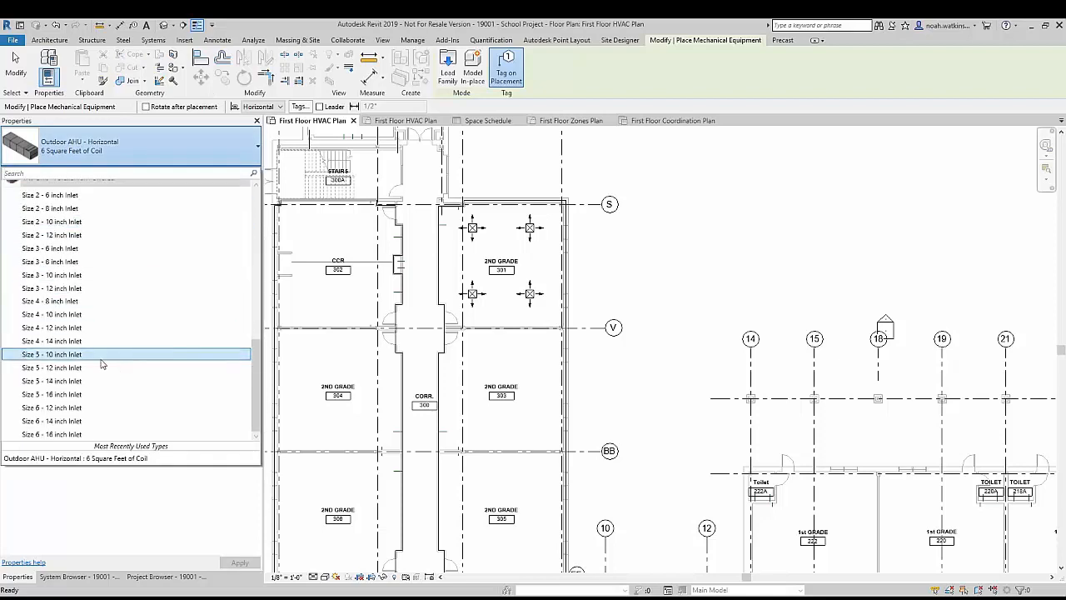
pyautogui.click(89, 407)
pyautogui.scroll(5, 437, 381)
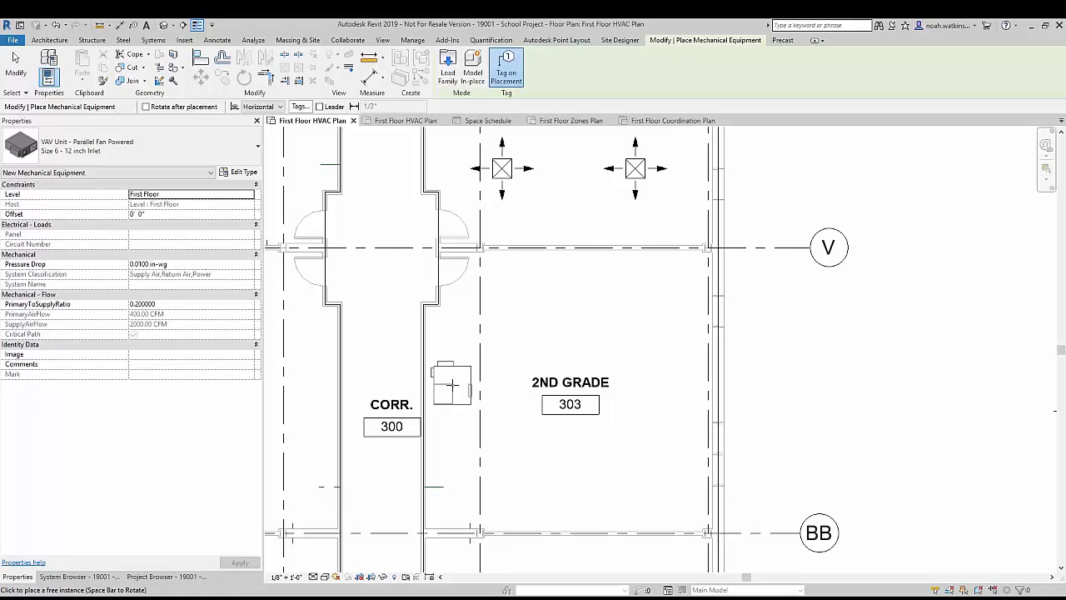
pyautogui.press('Escape')
pyautogui.press('Escape')
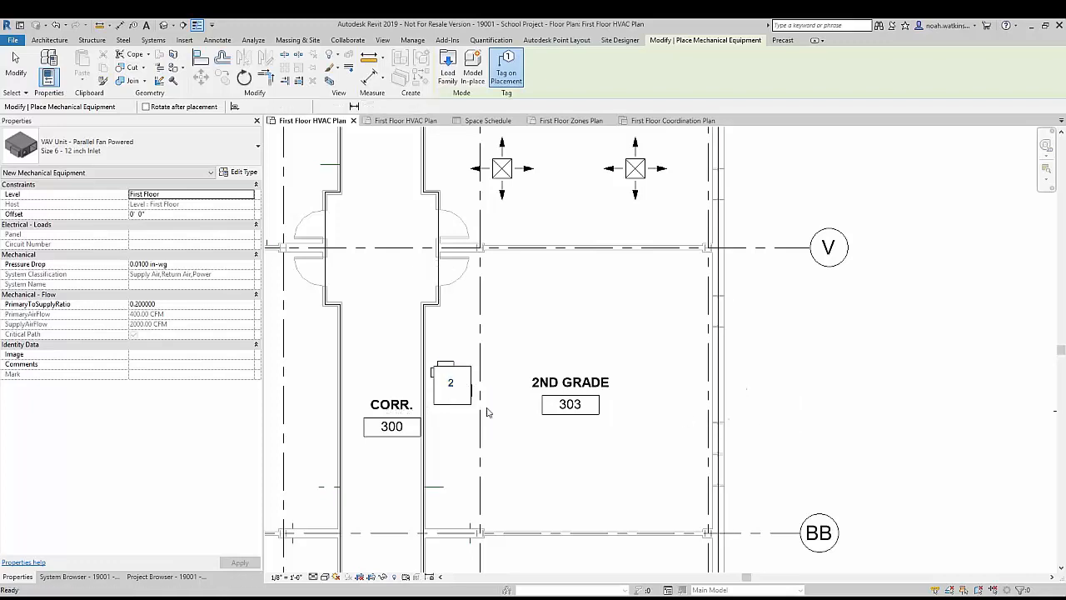
# Step: Examine the duct and power connectors of the VAV unit in classroom 303
pyautogui.click(457, 411)
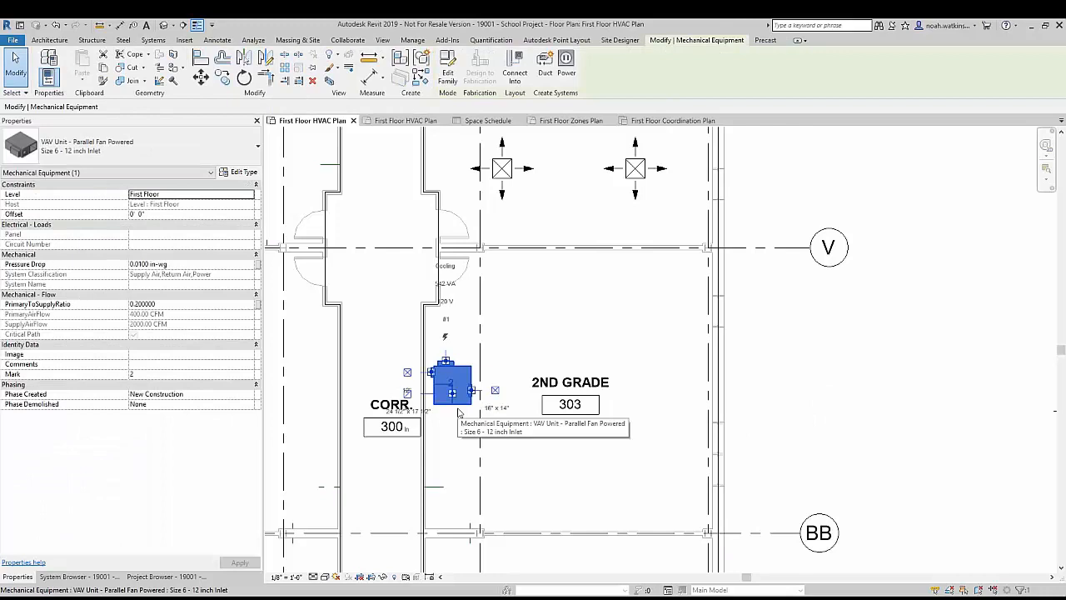
pyautogui.scroll(2, 458, 416)
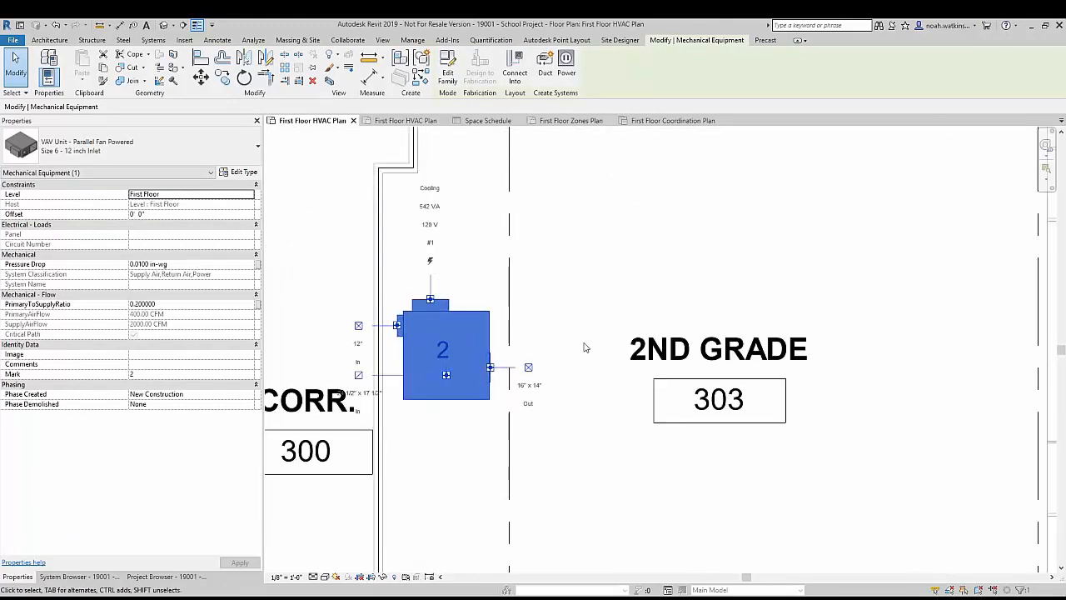
pyautogui.click(549, 348)
pyautogui.scroll(-4, 544, 304)
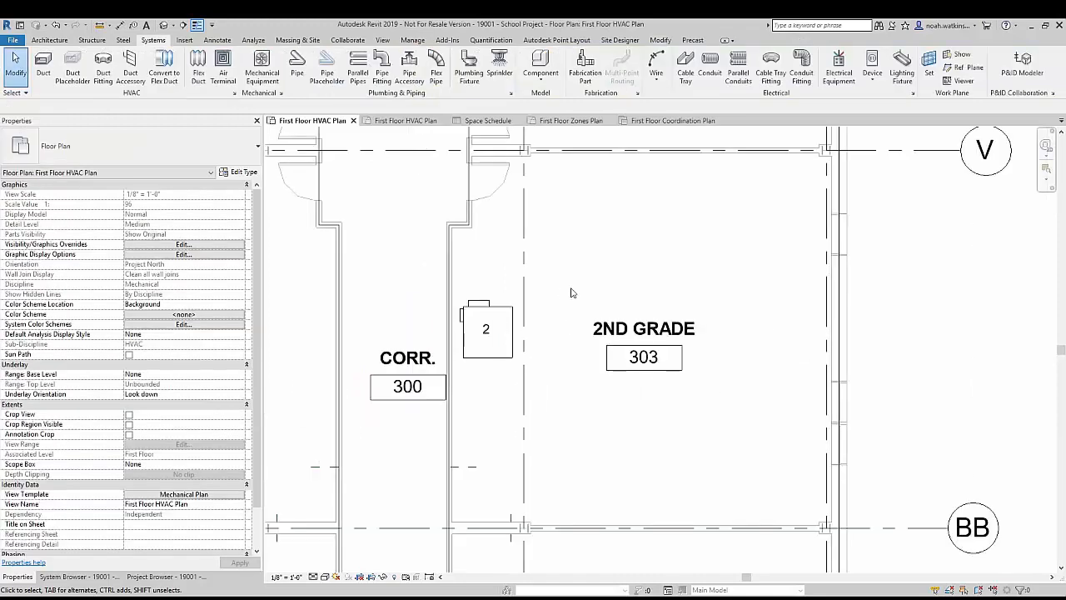
pyautogui.moveTo(574, 295); pyautogui.dragTo(487, 373, button='middle')
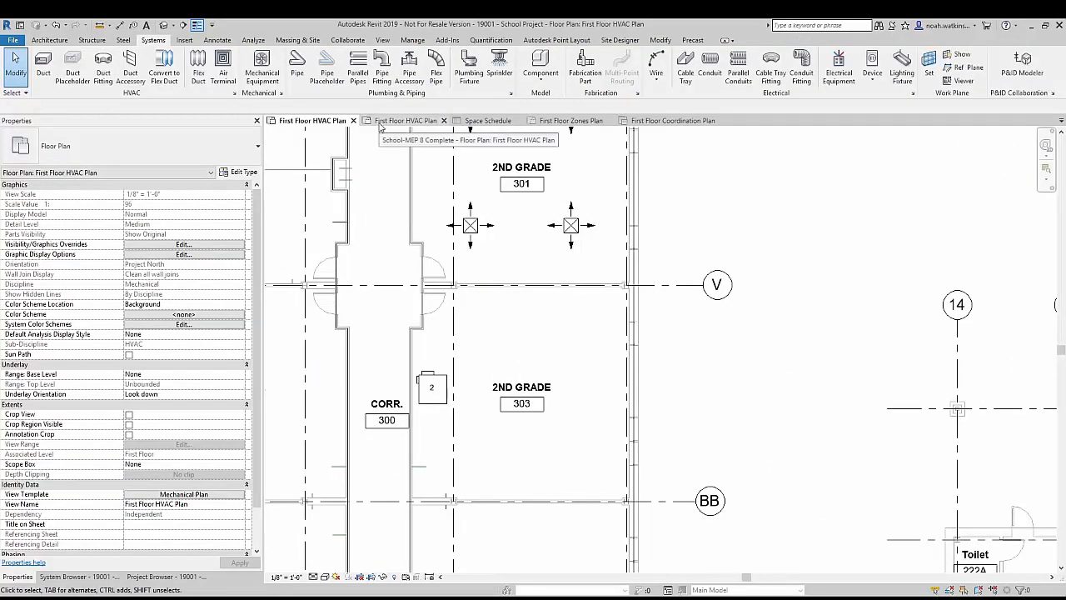
# Step: In the First Floor Coordination Plan, copy classroom 301's upper pair of supply diffusers down into the classroom below grid line V
pyautogui.click(671, 120)
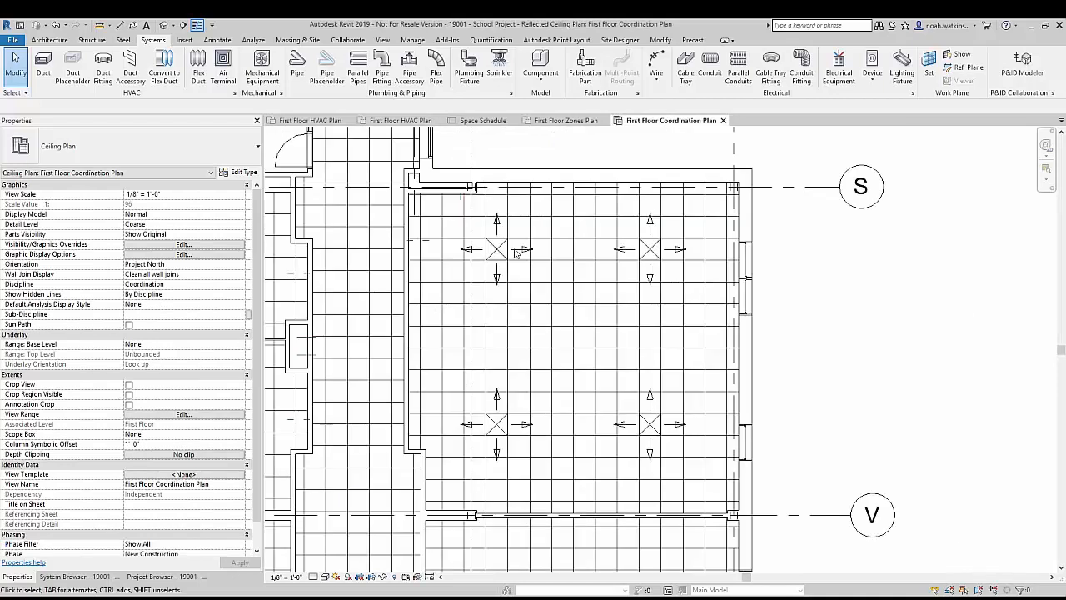
pyautogui.click(500, 249)
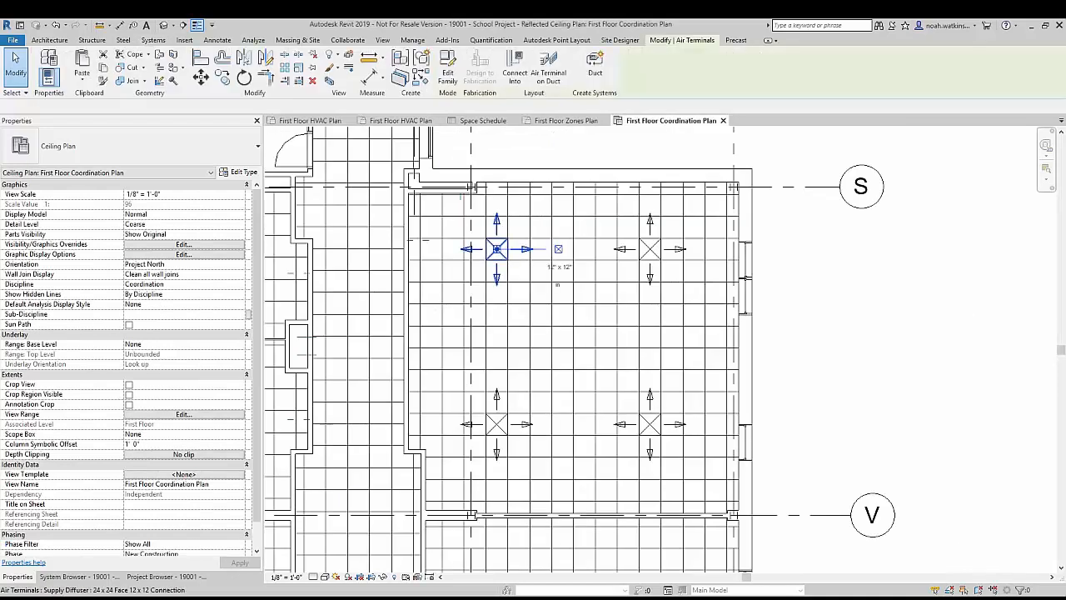
pyautogui.keyDown('ctrl'); pyautogui.click(649, 249); pyautogui.keyUp('ctrl')
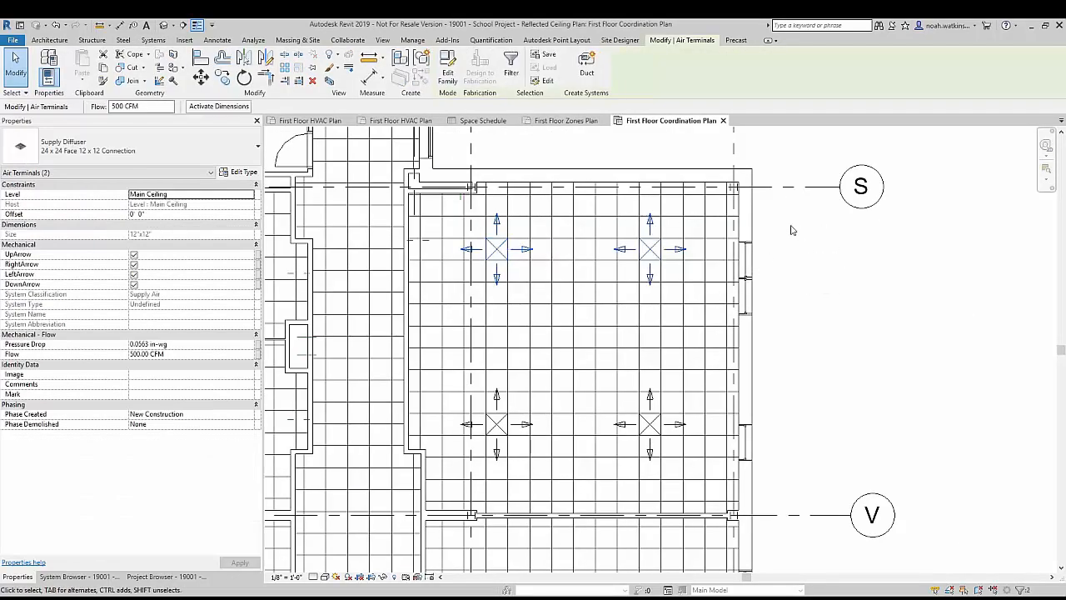
pyautogui.press('m')
pyautogui.press('v')
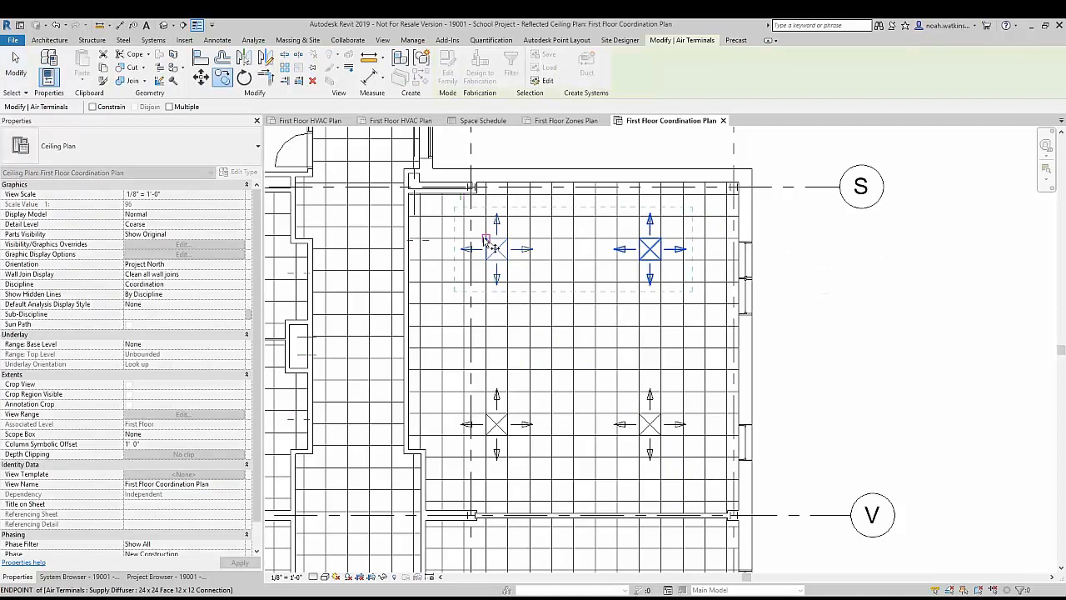
pyautogui.click(486, 240)
pyautogui.scroll(-1, 533, 400)
pyautogui.moveTo(545, 474); pyautogui.dragTo(505, 217, button='middle')
pyautogui.scroll(2, 487, 245)
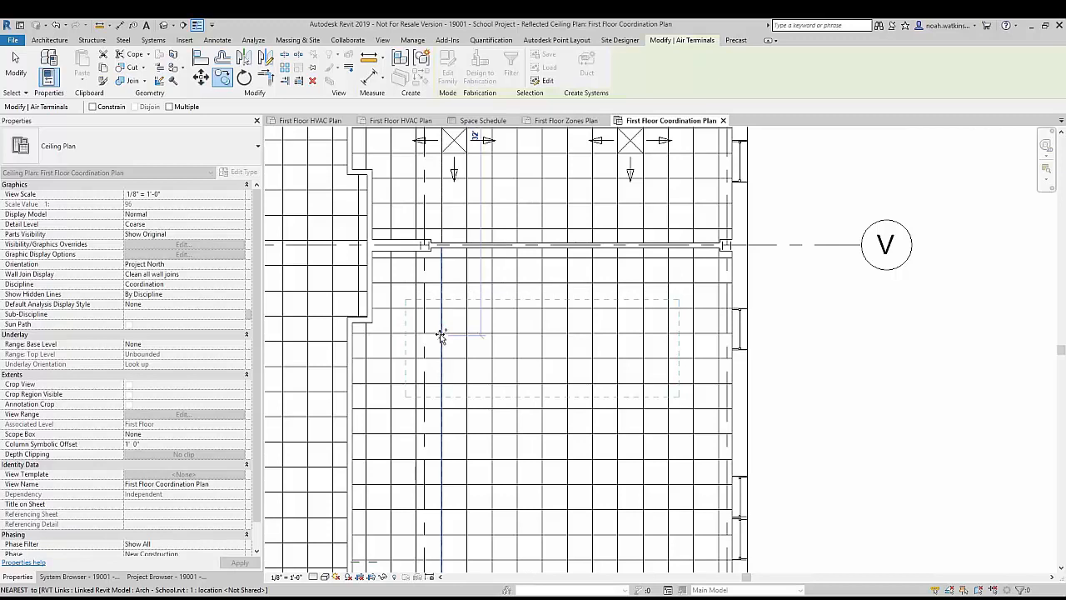
pyautogui.click(443, 310)
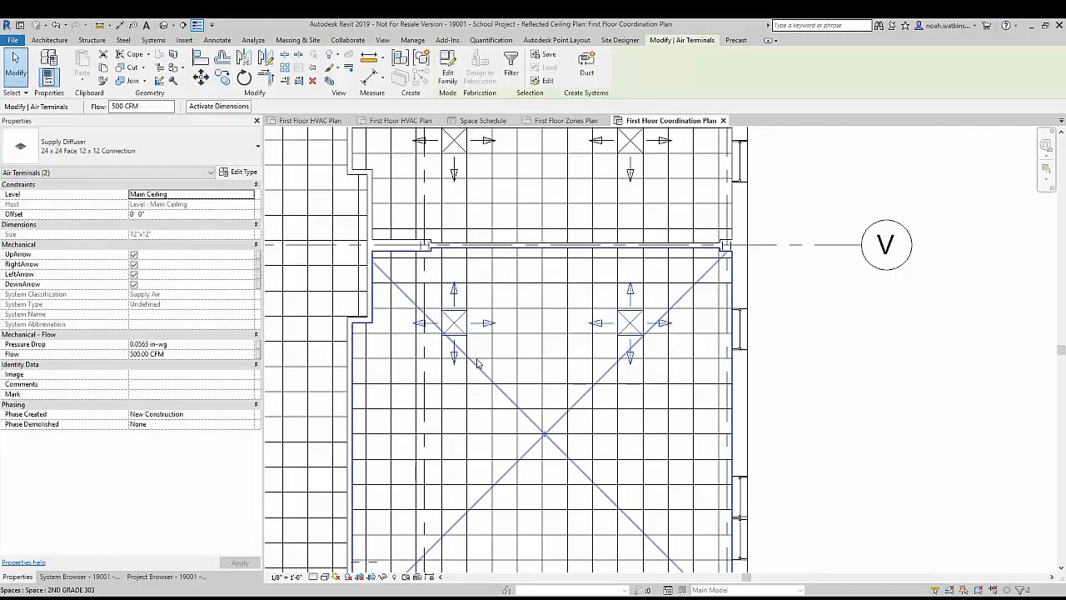
pyautogui.press('Escape')
# Step: Align the upper edges of both copied diffusers in classroom 303 with the nearest horizontal ceiling grid line
pyautogui.scroll(2, 470, 310)
pyautogui.click(455, 315)
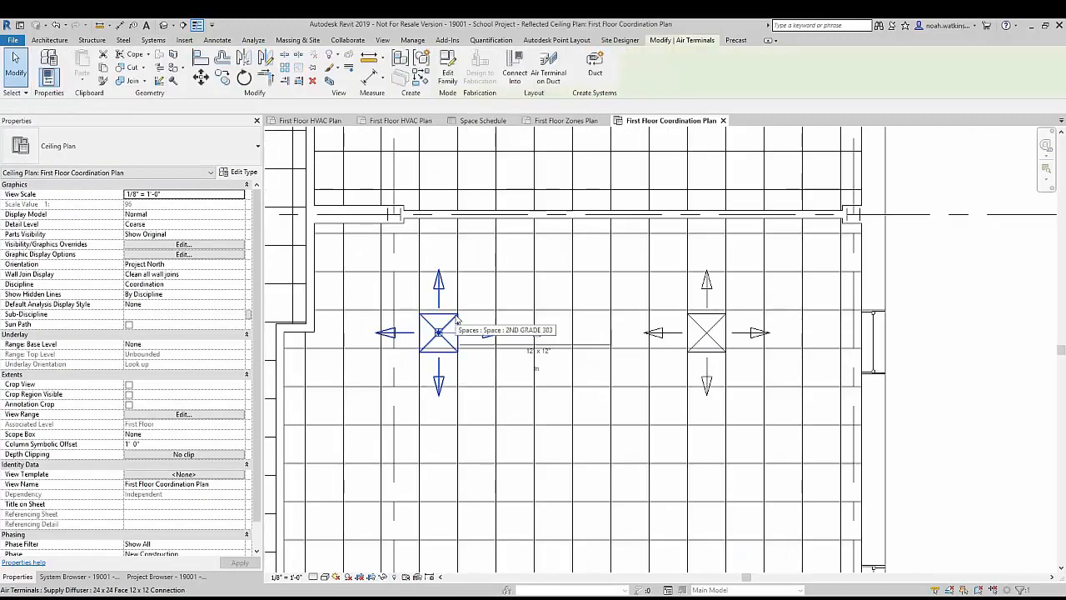
pyautogui.press('a')
pyautogui.press('l')
pyautogui.scroll(2, 468, 310)
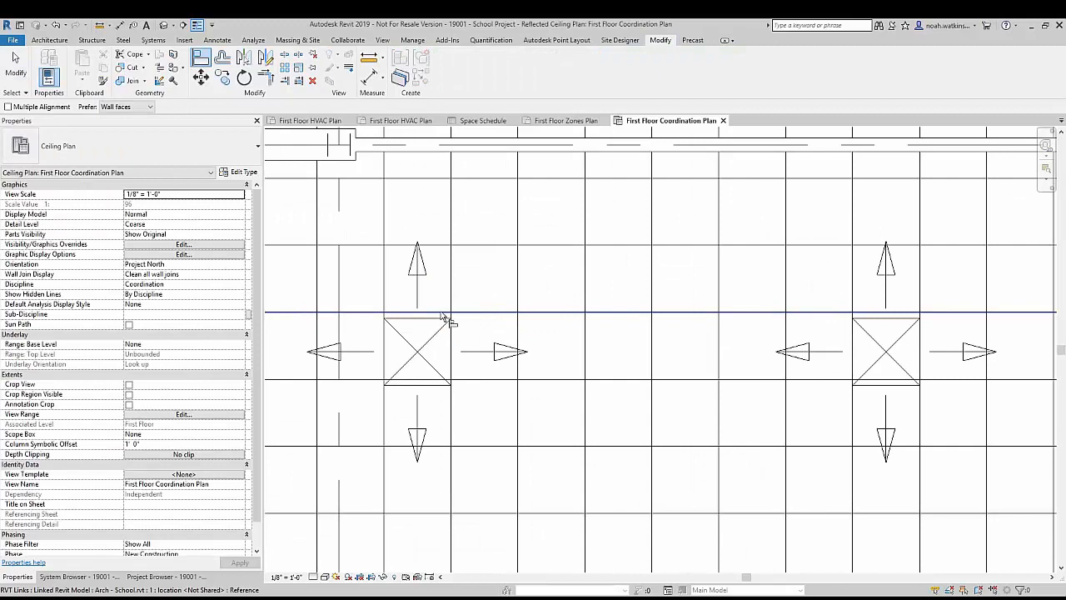
pyautogui.click(471, 312)
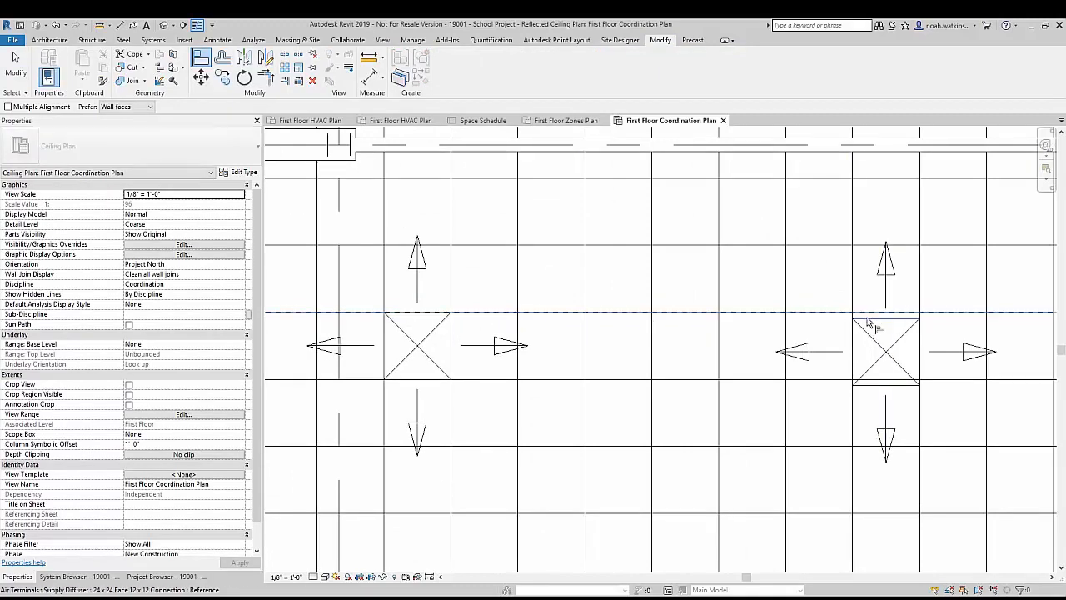
pyautogui.click(883, 319)
pyautogui.press('Escape')
# Step: Finish aligning the second diffuser in classroom 303, and copy the room's upper pair of supply diffusers 18' - 0" straight down
pyautogui.click(883, 348)
pyautogui.keyDown('ctrl'); pyautogui.click(392, 352); pyautogui.keyUp('ctrl')
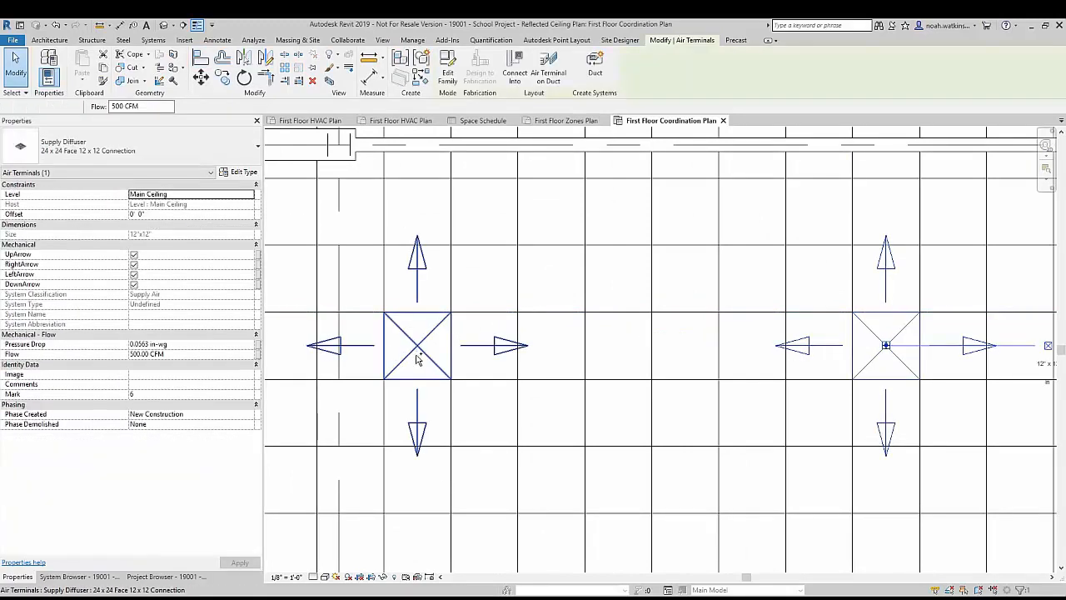
pyautogui.press('c')
pyautogui.press('o')
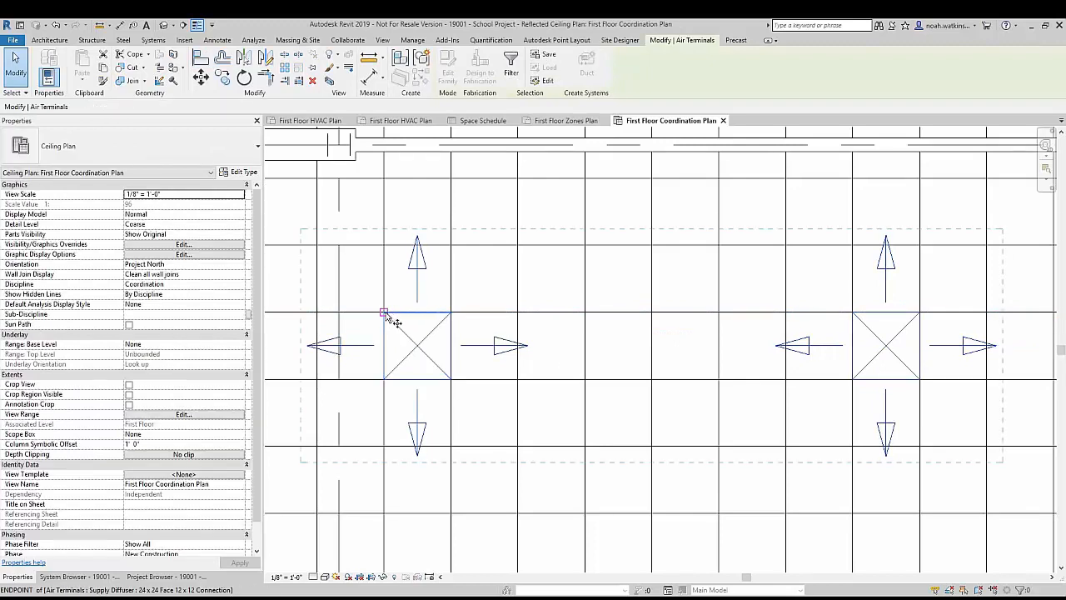
pyautogui.click(385, 312)
pyautogui.scroll(-2, 401, 358)
pyautogui.moveTo(402, 358); pyautogui.dragTo(452, 75, button='middle')
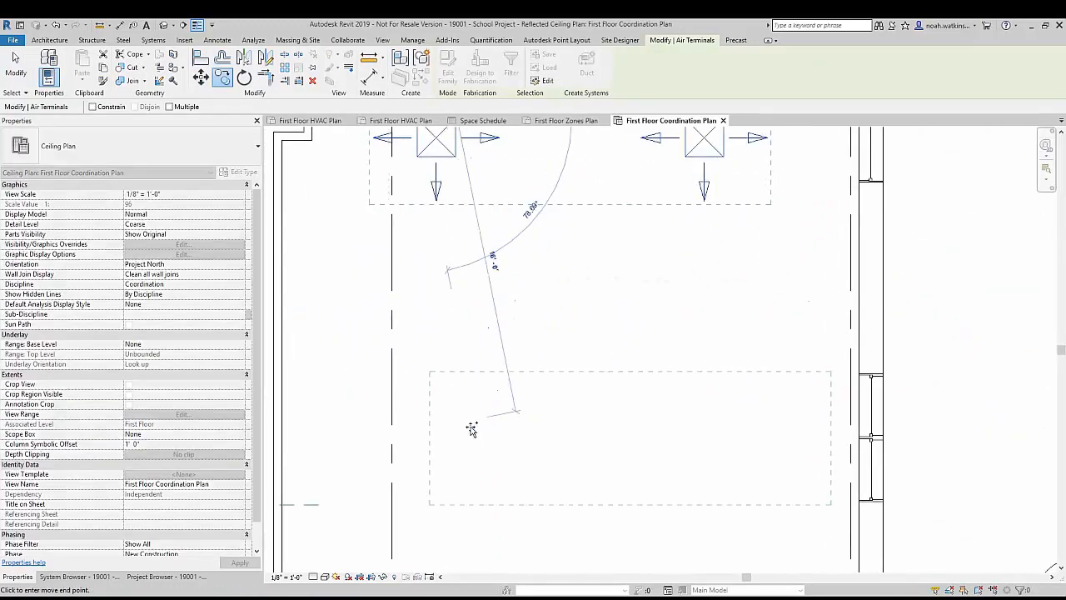
pyautogui.click(425, 477)
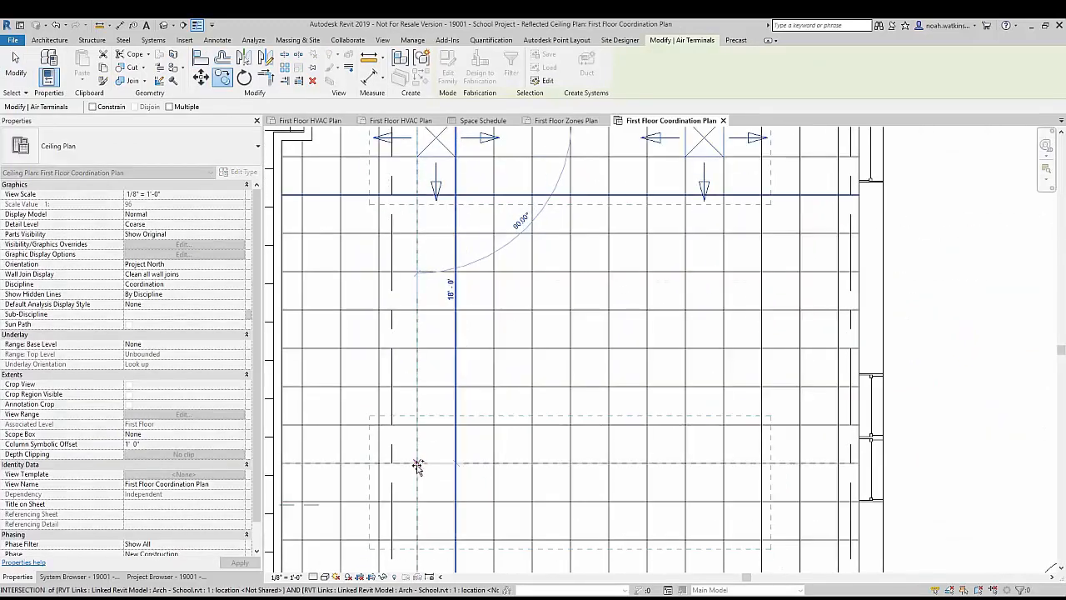
# Step: Copy classroom 303's lower pair of supply diffusers straight down past grid line BB into classroom 305, snapped to the ceiling grid
pyautogui.scroll(-2, 489, 341)
pyautogui.moveTo(488, 341); pyautogui.dragTo(479, 210, button='middle')
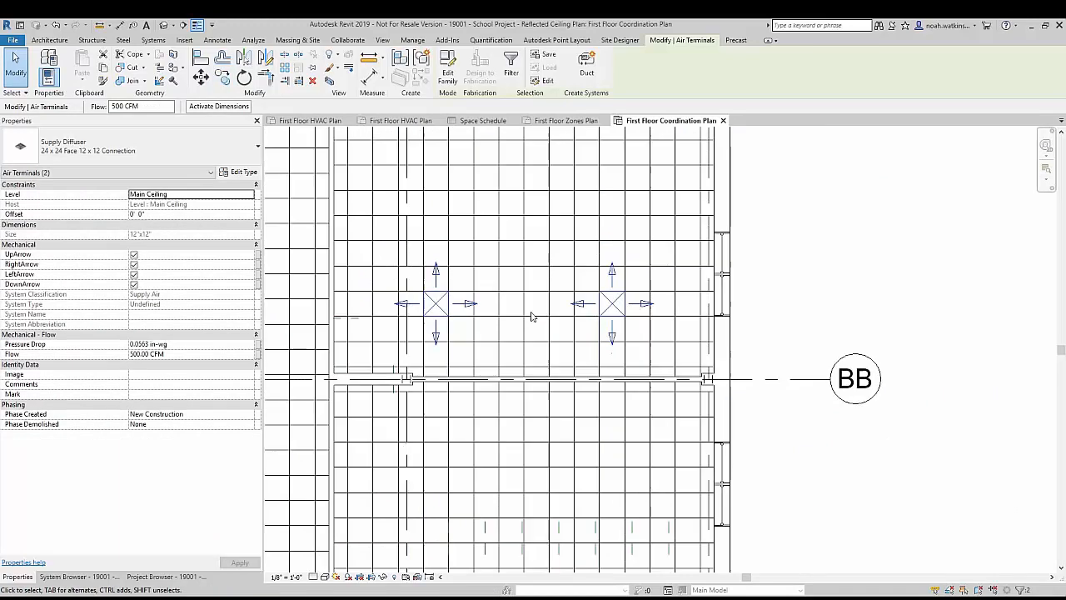
pyautogui.press('c')
pyautogui.press('o')
pyautogui.click(424, 291)
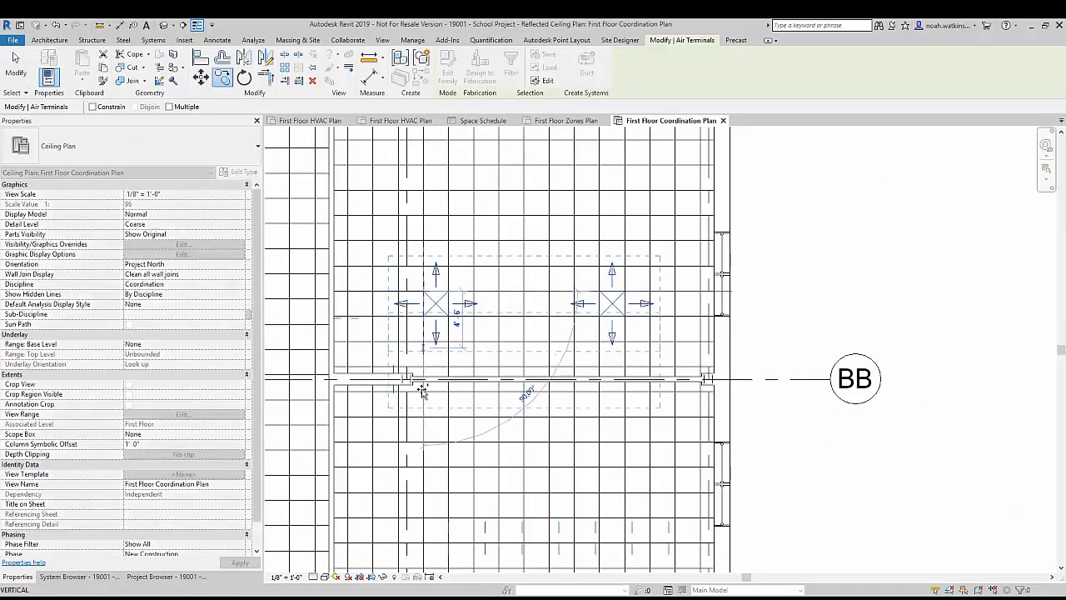
pyautogui.click(423, 416)
pyautogui.moveTo(423, 417); pyautogui.dragTo(423, 255, button='middle')
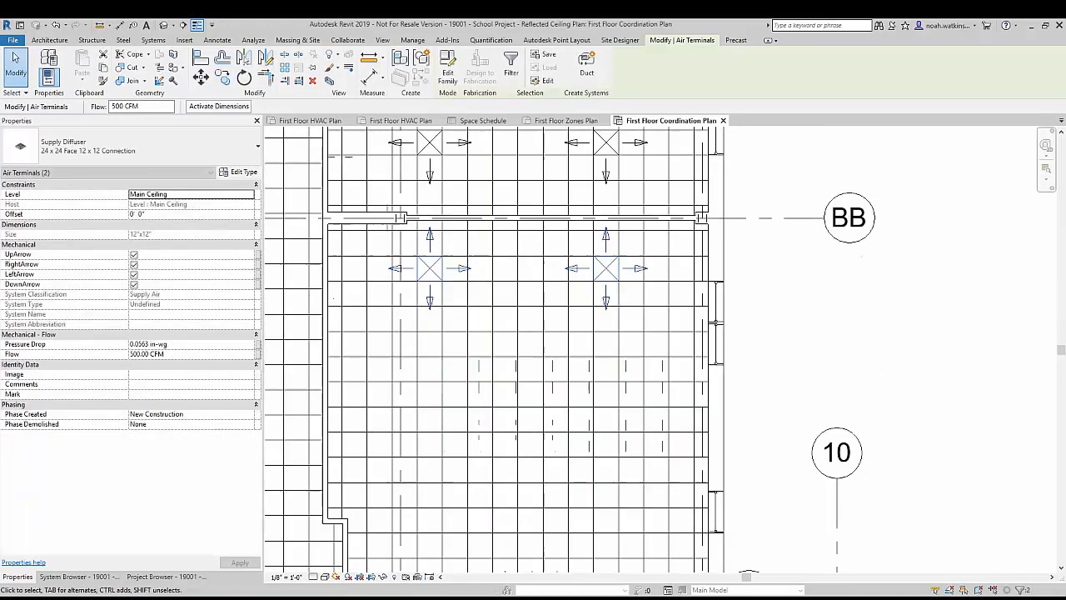
# Step: Copy the new diffuser pair in classroom 305 straight down 18' - 0" to a ceiling grid intersection
pyautogui.click(418, 256)
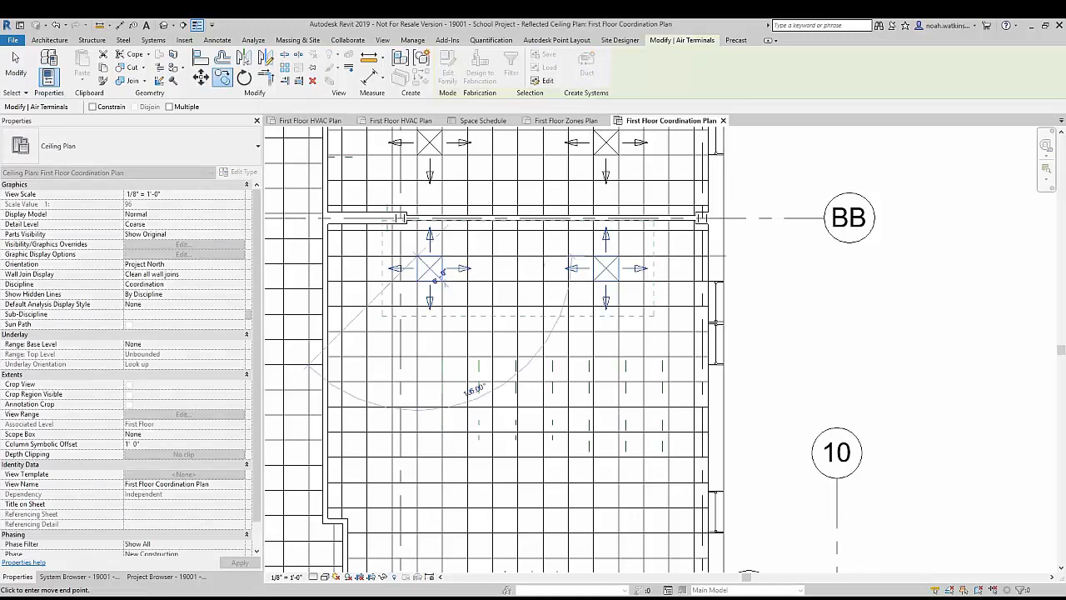
pyautogui.moveTo(428, 419); pyautogui.dragTo(418, 248, button='middle')
pyautogui.click(418, 310)
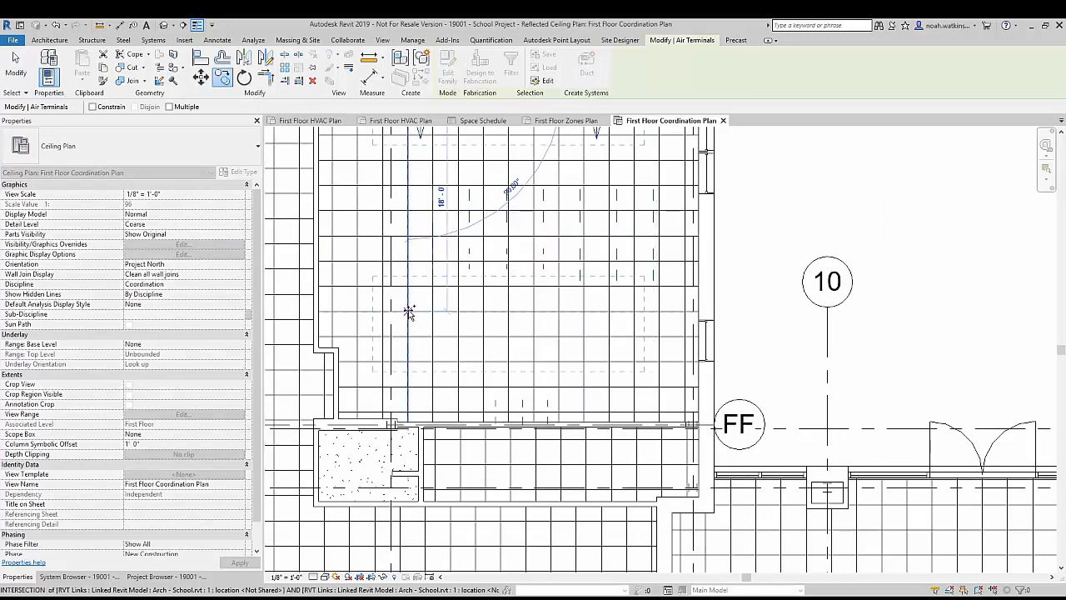
pyautogui.press('Escape')
pyautogui.scroll(-4, 468, 317)
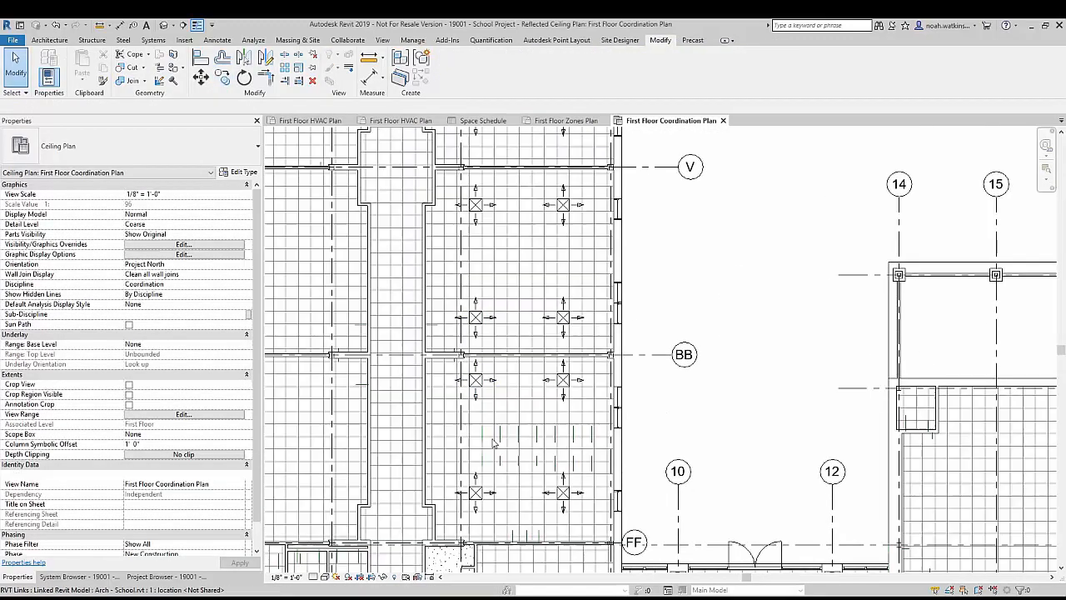
# Step: Move the pair of supply diffusers just below grid line BB 4' - 0" straight down along the ceiling grid
pyautogui.click(475, 379)
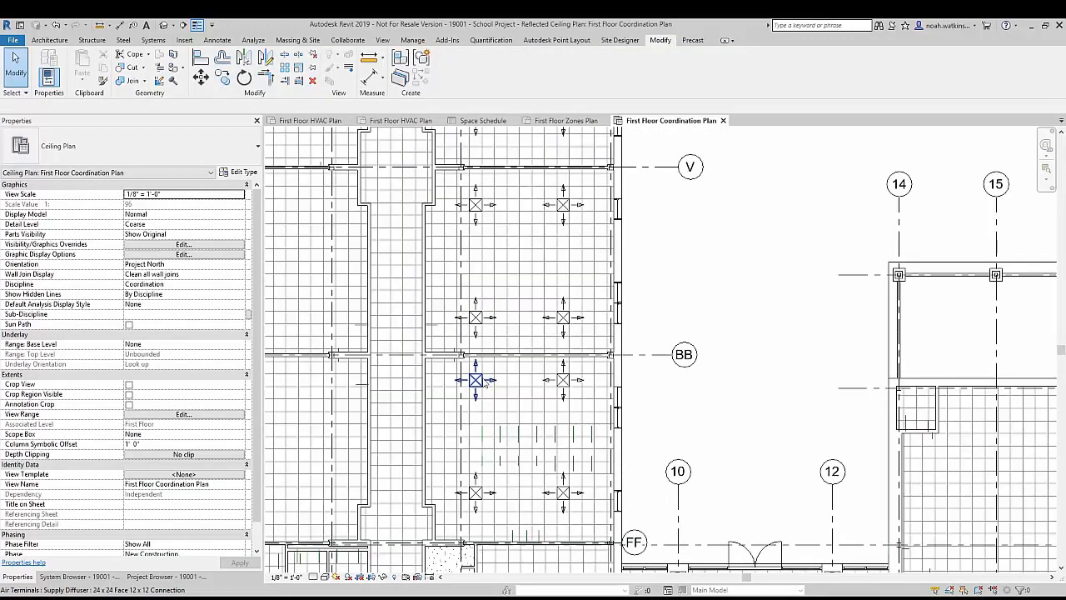
pyautogui.keyDown('ctrl'); pyautogui.click(563, 380); pyautogui.keyUp('ctrl')
pyautogui.scroll(3, 471, 380)
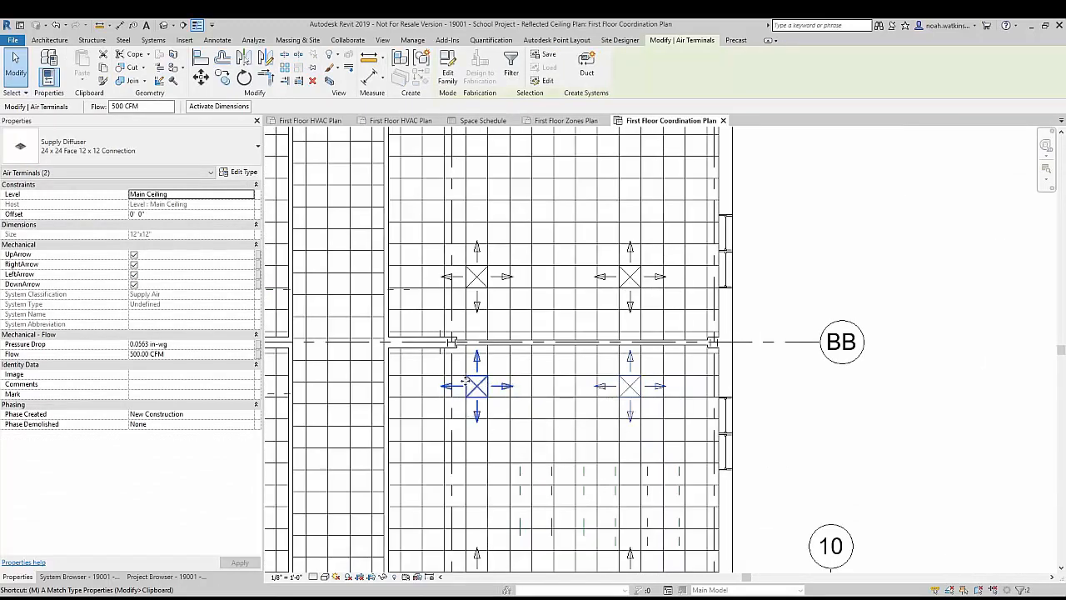
pyautogui.press('m')
pyautogui.press('v')
pyautogui.scroll(2, 468, 380)
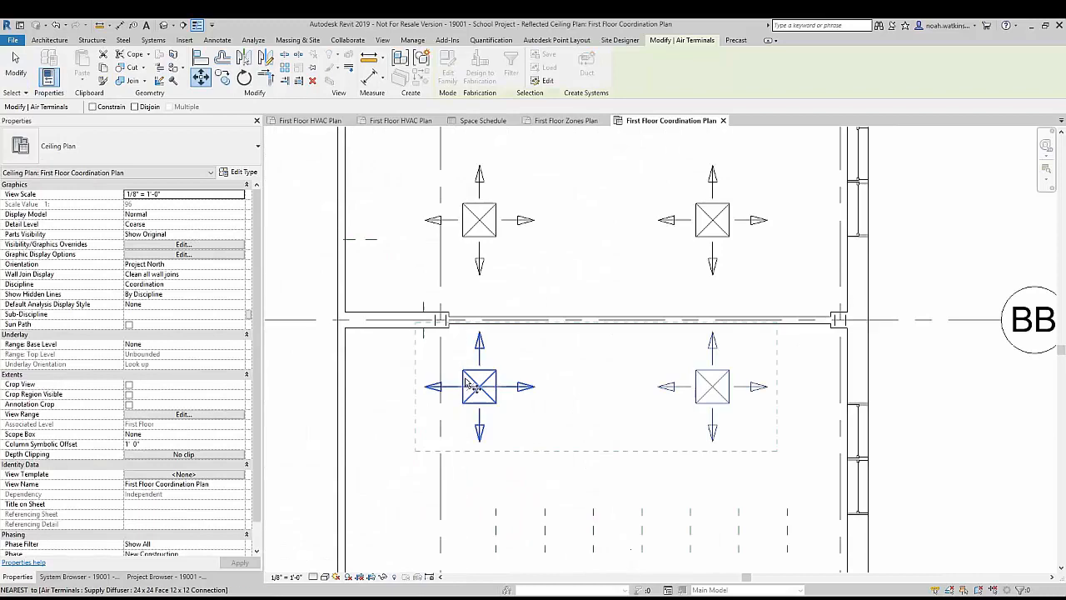
pyautogui.click(463, 371)
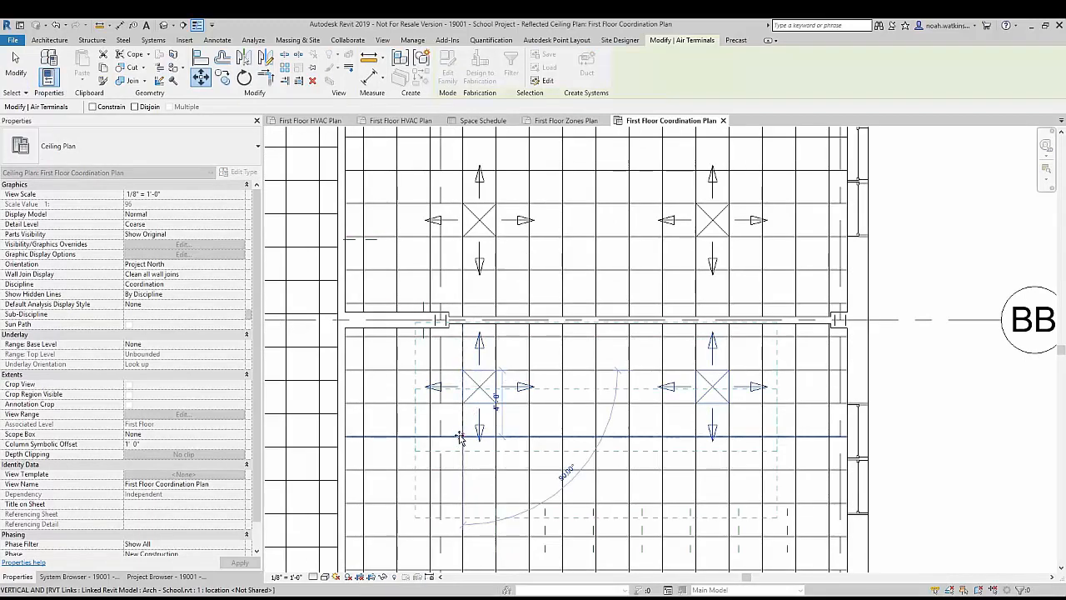
pyautogui.click(463, 437)
pyautogui.press('Escape')
pyautogui.scroll(-4, 495, 406)
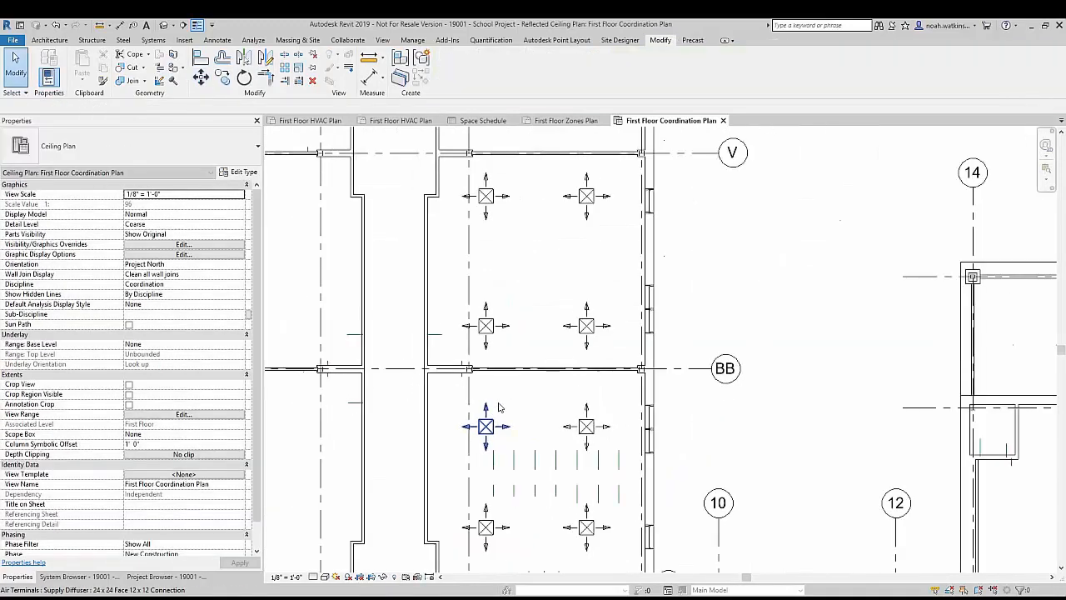
pyautogui.moveTo(558, 392); pyautogui.dragTo(621, 412, button='middle')
# Step: In the First Floor HVAC Plan, create a Supply Air duct system named "2nd Grade 301/303/305" from classroom 303's upper-left diffuser, opening it in the System Editor
pyautogui.click(310, 120)
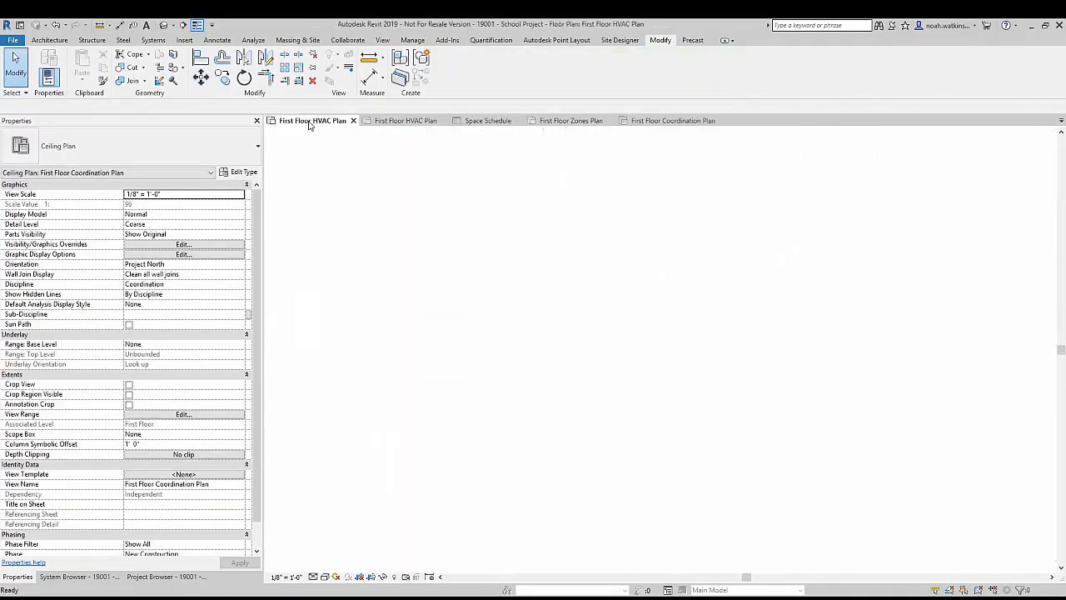
pyautogui.scroll(-3, 470, 328)
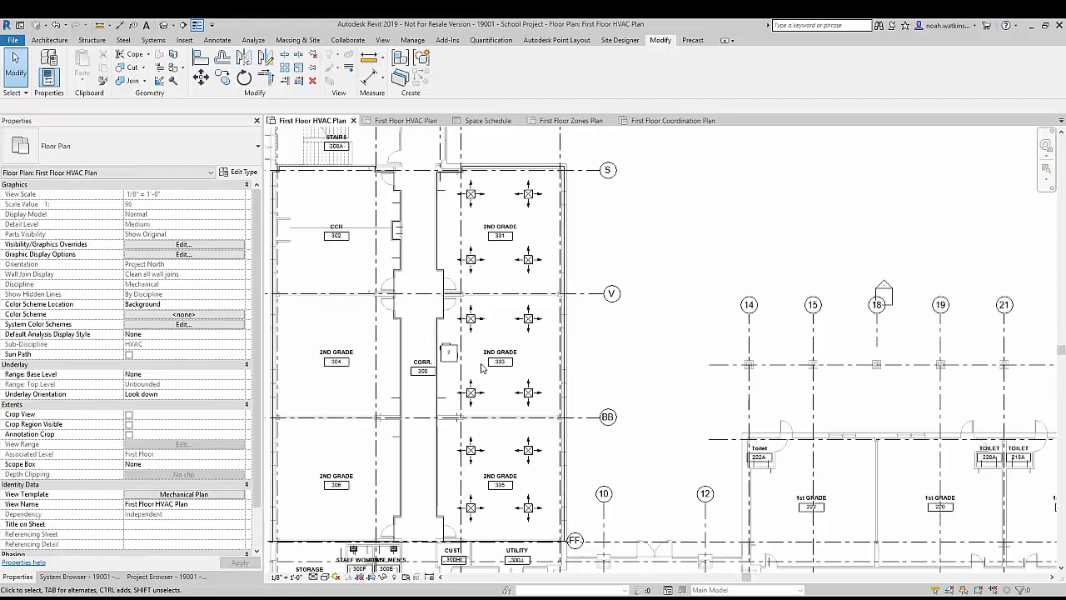
pyautogui.click(471, 319)
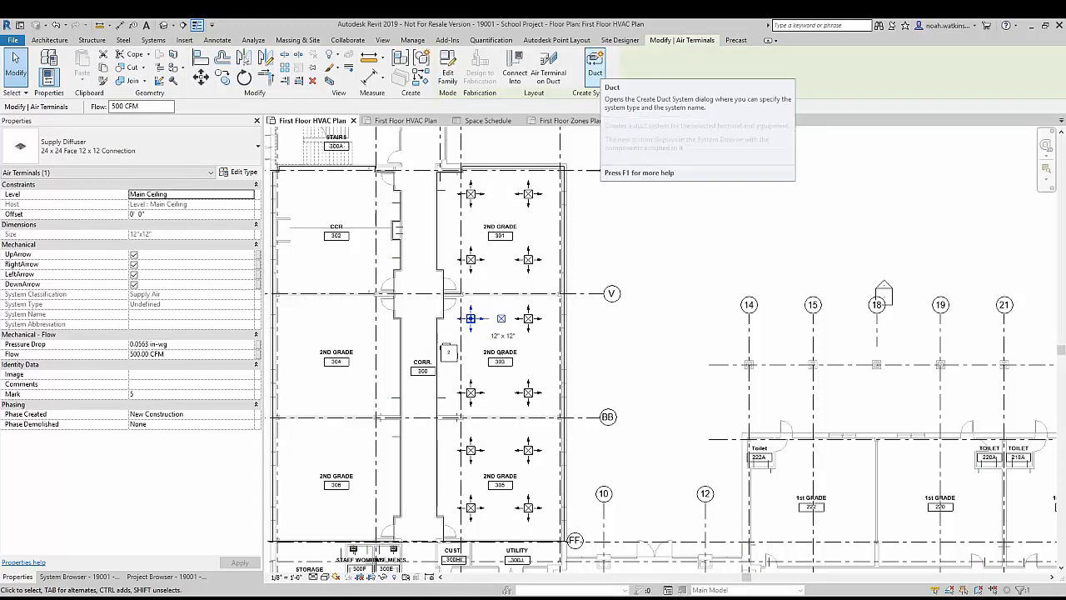
pyautogui.click(595, 66)
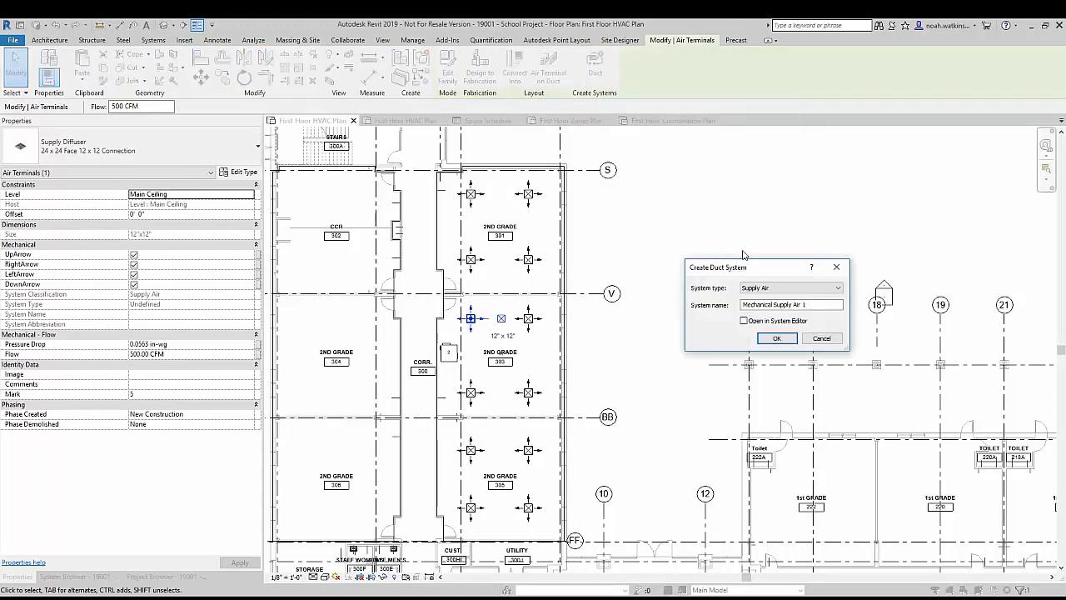
pyautogui.moveTo(767, 264); pyautogui.dragTo(703, 236)
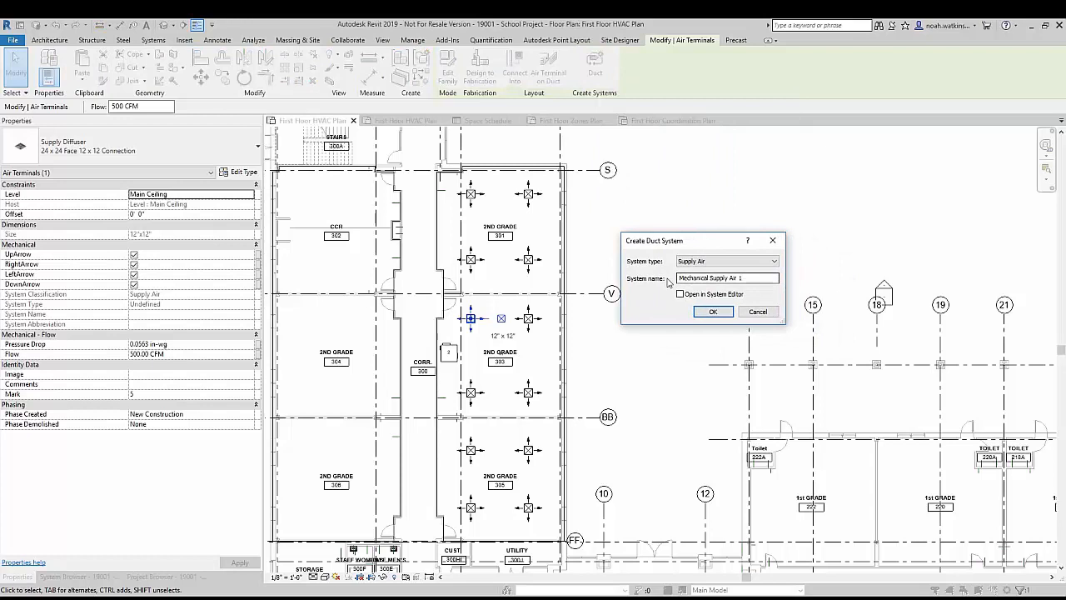
pyautogui.click(721, 261)
pyautogui.click(721, 261)
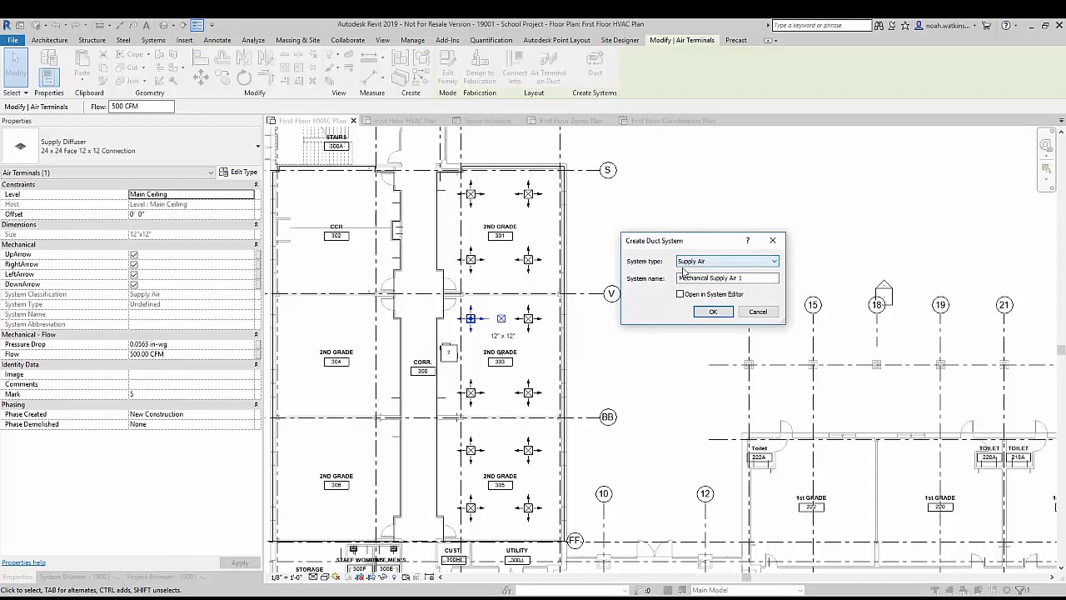
pyautogui.moveTo(754, 278); pyautogui.dragTo(635, 267)
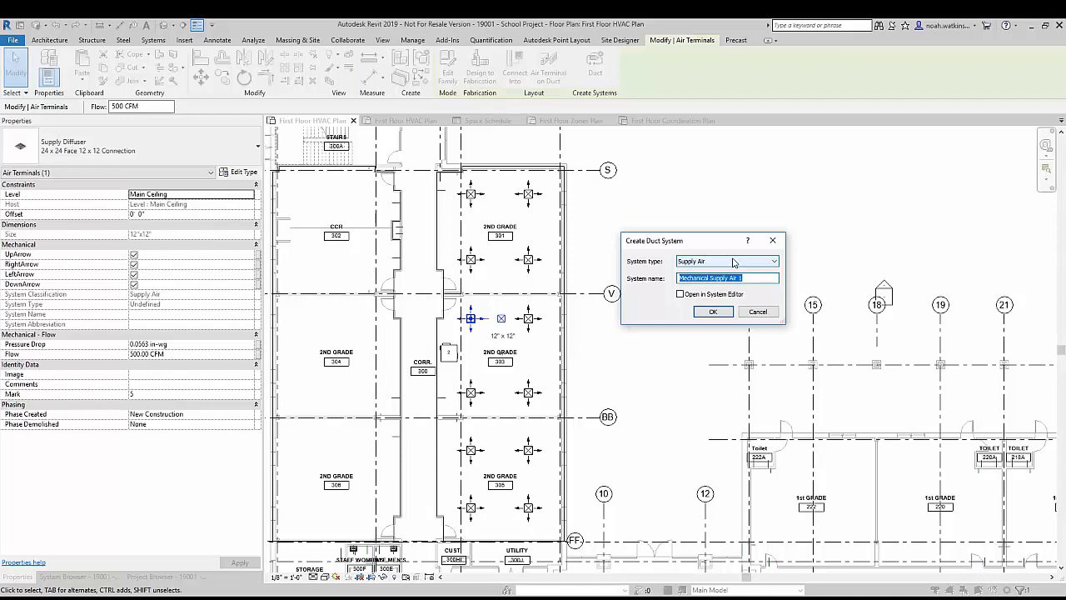
pyautogui.write('2nd Grade 301/303/305')
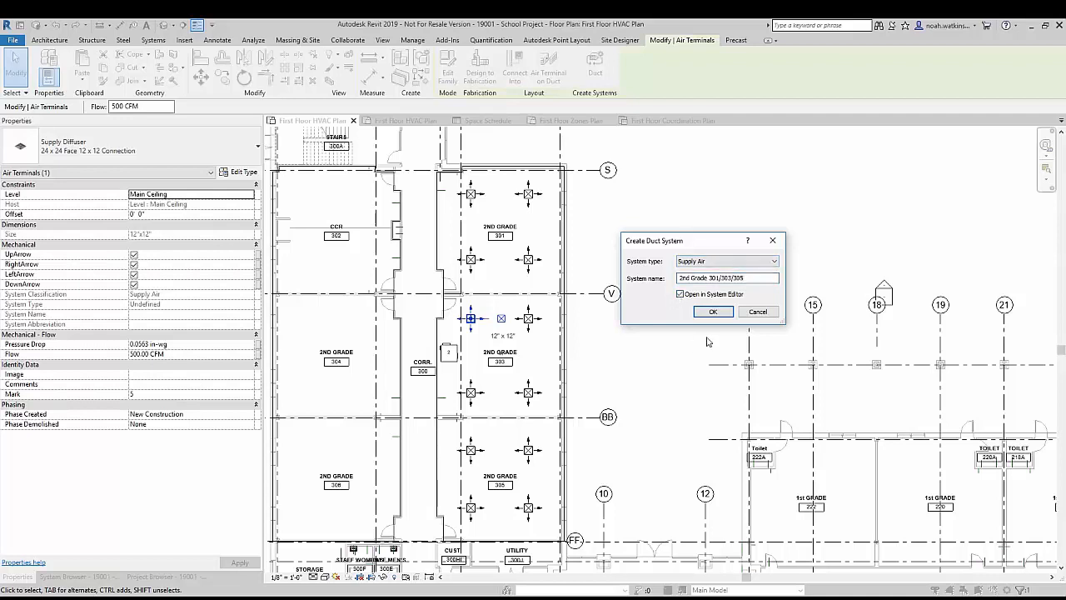
pyautogui.click(713, 311)
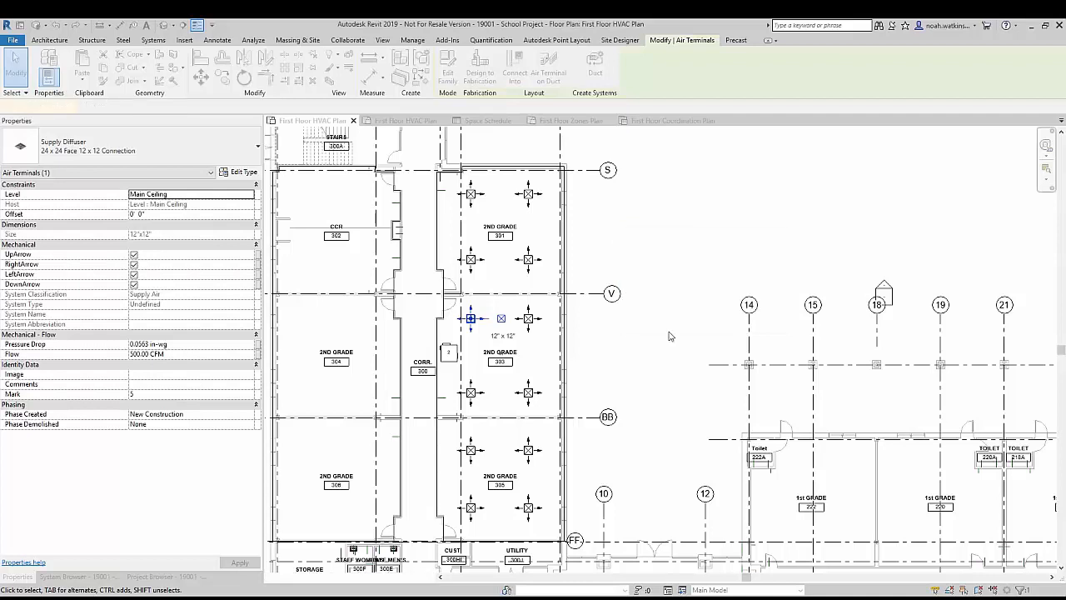
# Step: Add all remaining supply diffusers in classrooms 301, 303 and 305 to the duct system
pyautogui.click(472, 260)
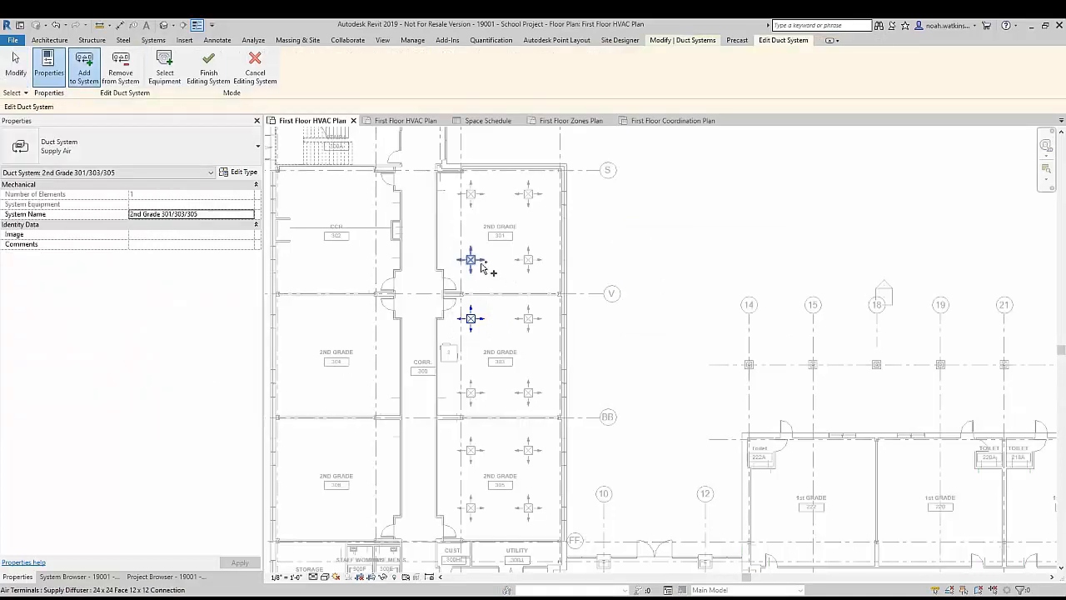
pyautogui.click(472, 196)
pyautogui.click(529, 195)
pyautogui.click(529, 261)
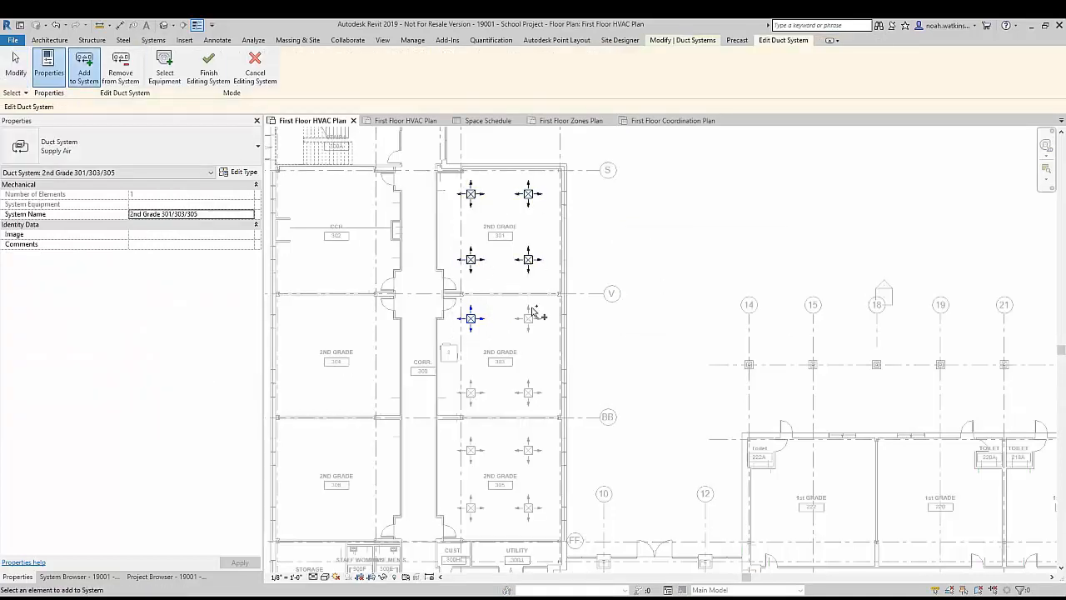
pyautogui.click(529, 320)
pyautogui.click(530, 393)
pyautogui.click(532, 453)
pyautogui.click(529, 507)
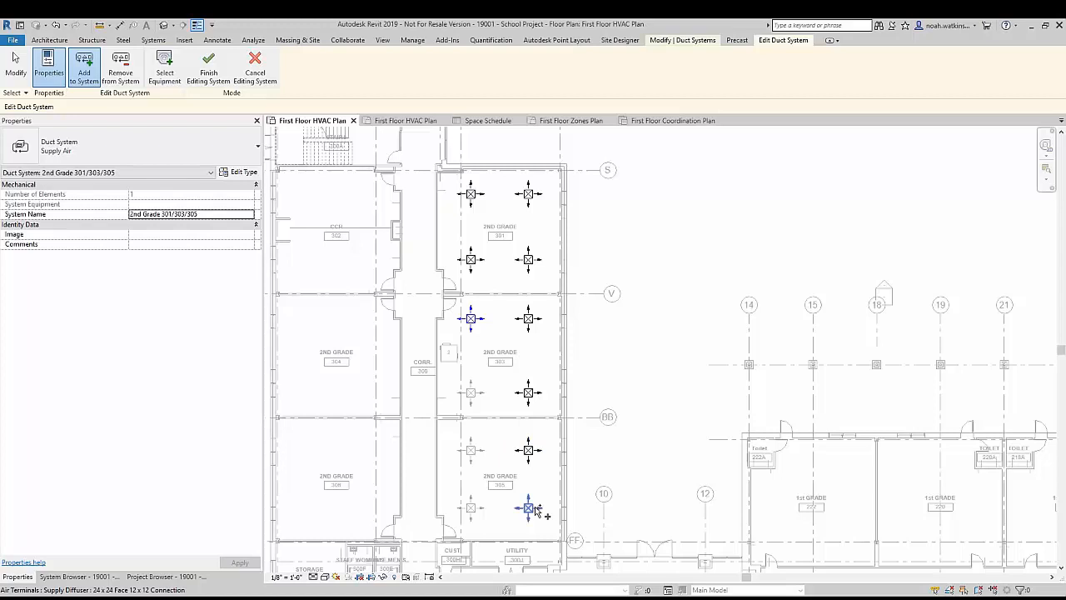
pyautogui.click(471, 507)
pyautogui.click(472, 452)
pyautogui.click(472, 395)
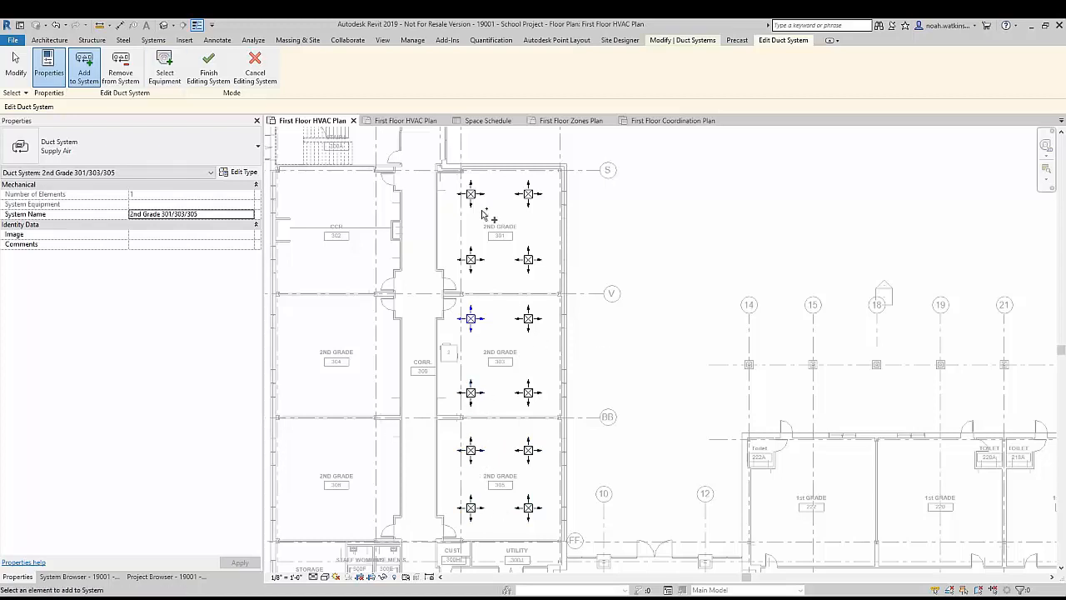
# Step: Assign the VAV unit in classroom 303 as the duct system's equipment and finish editing the system
pyautogui.click(164, 57)
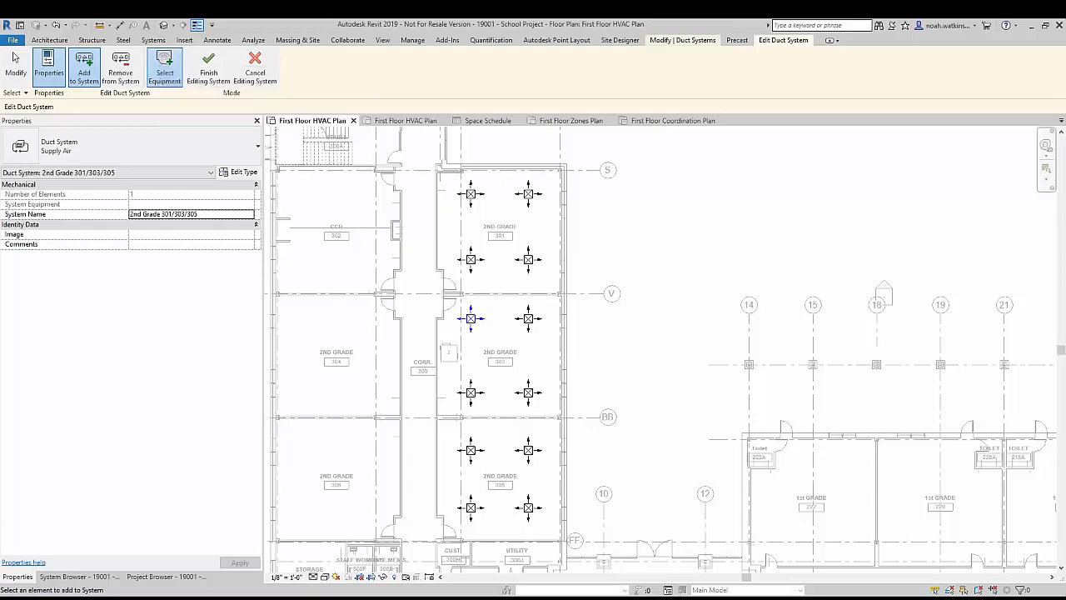
pyautogui.click(454, 358)
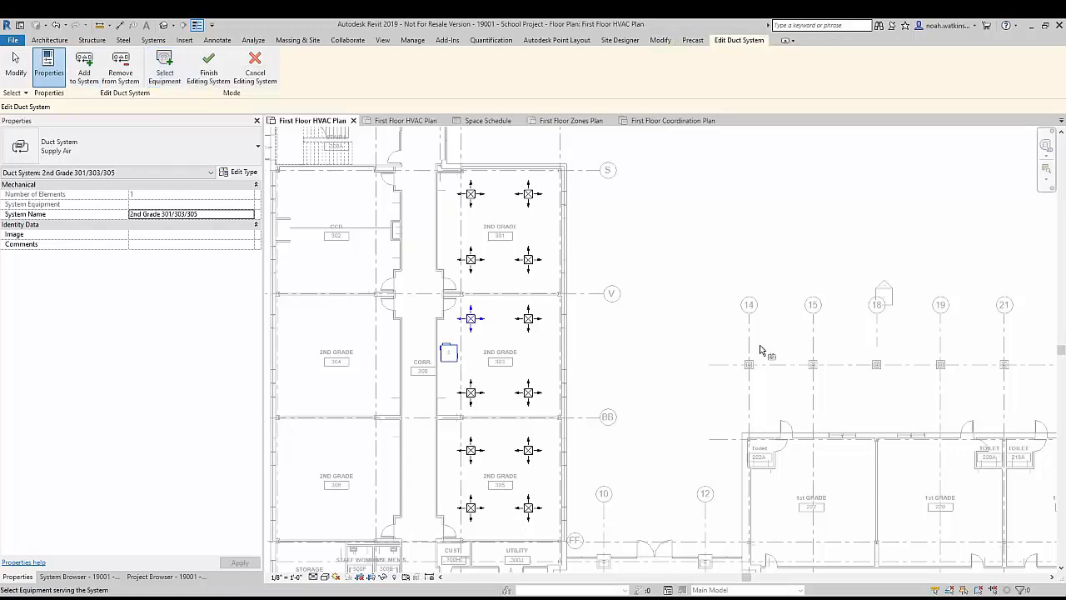
pyautogui.click(208, 71)
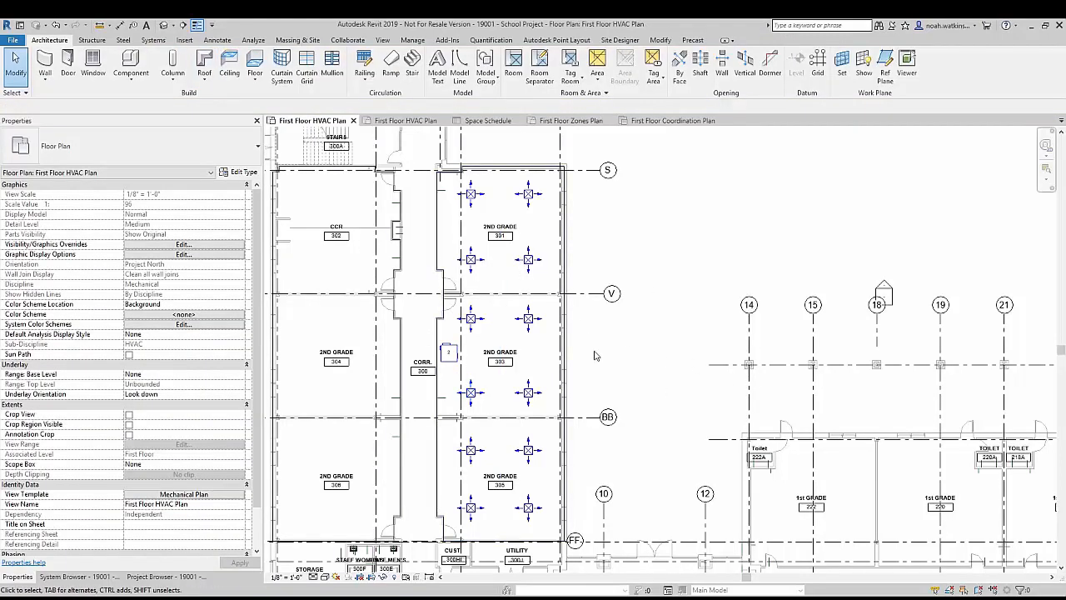
# Step: Check the system properties of the VAV unit and classroom 303's upper-right diffuser, and display the User Interface visibility options
pyautogui.moveTo(450, 364); pyautogui.dragTo(451, 367)
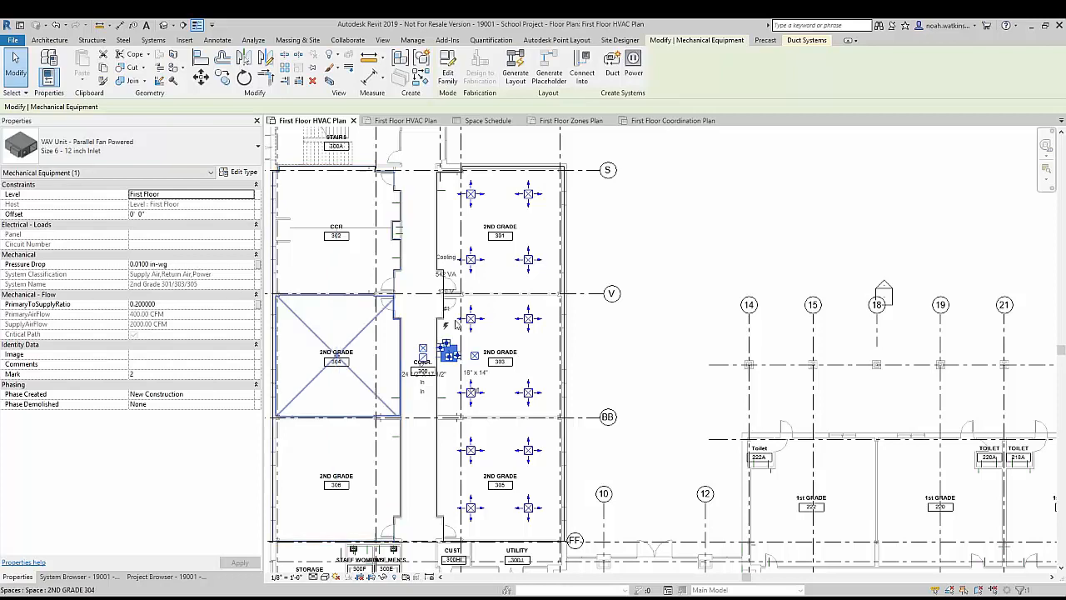
pyautogui.click(533, 325)
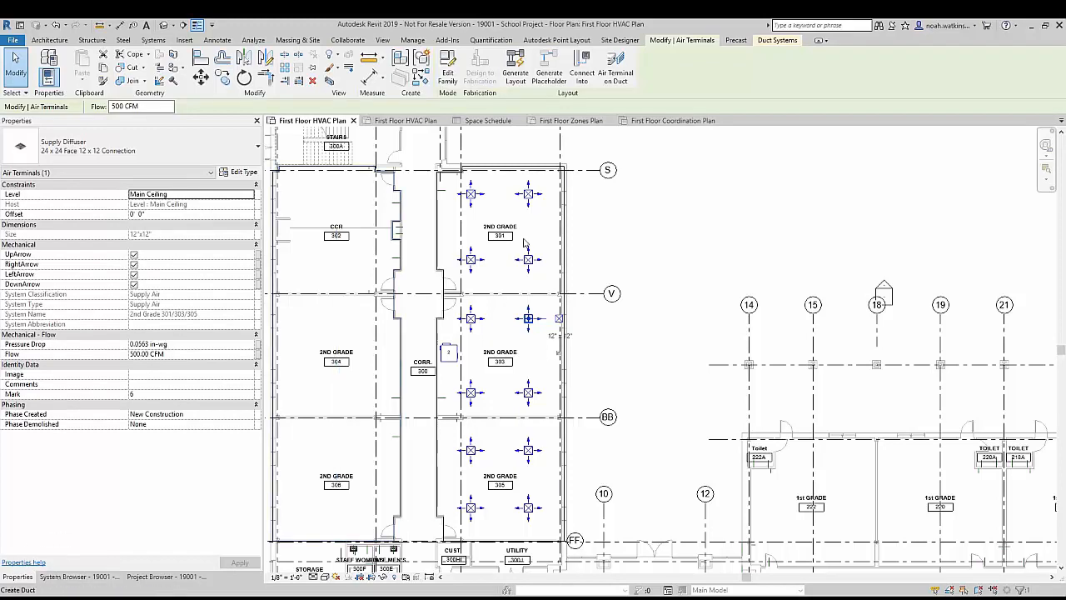
pyautogui.click(385, 39)
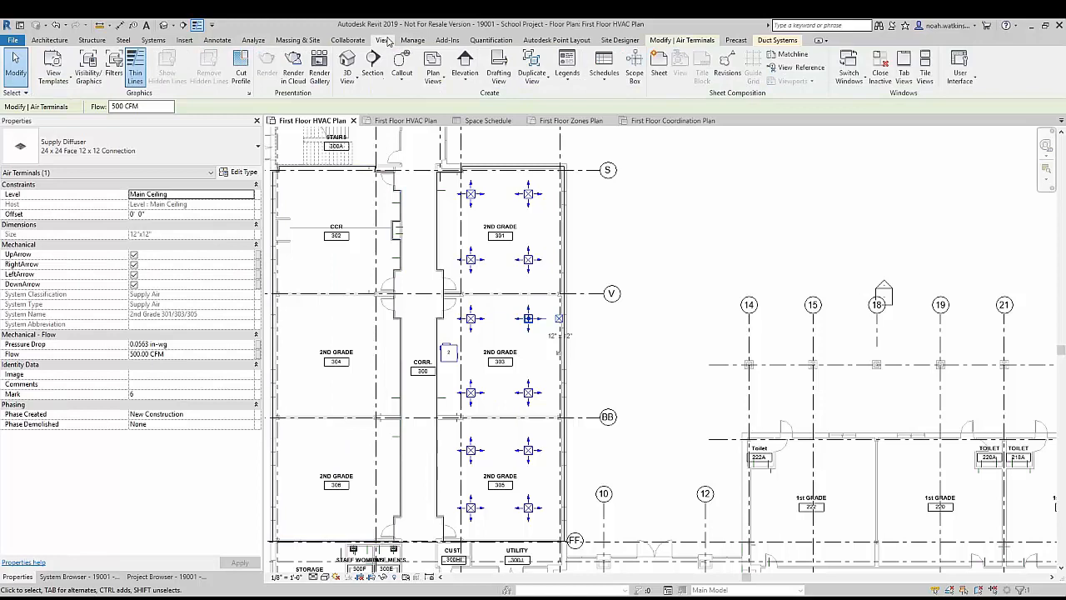
pyautogui.click(973, 72)
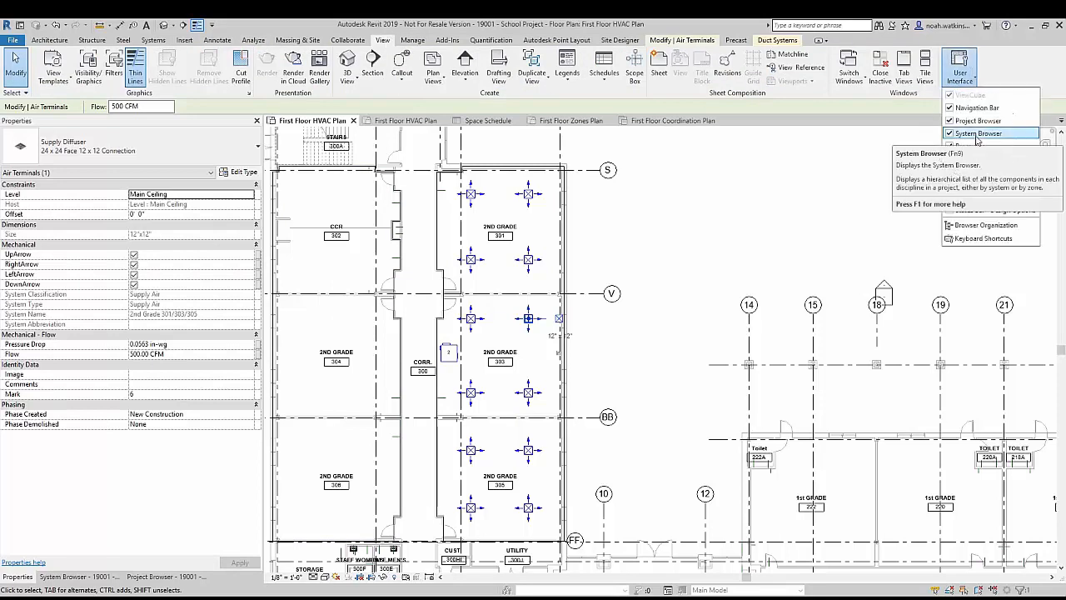
# Step: Show the System Browser and expand the Mechanical category down to the VAV unit under Supply Air
pyautogui.click(70, 576)
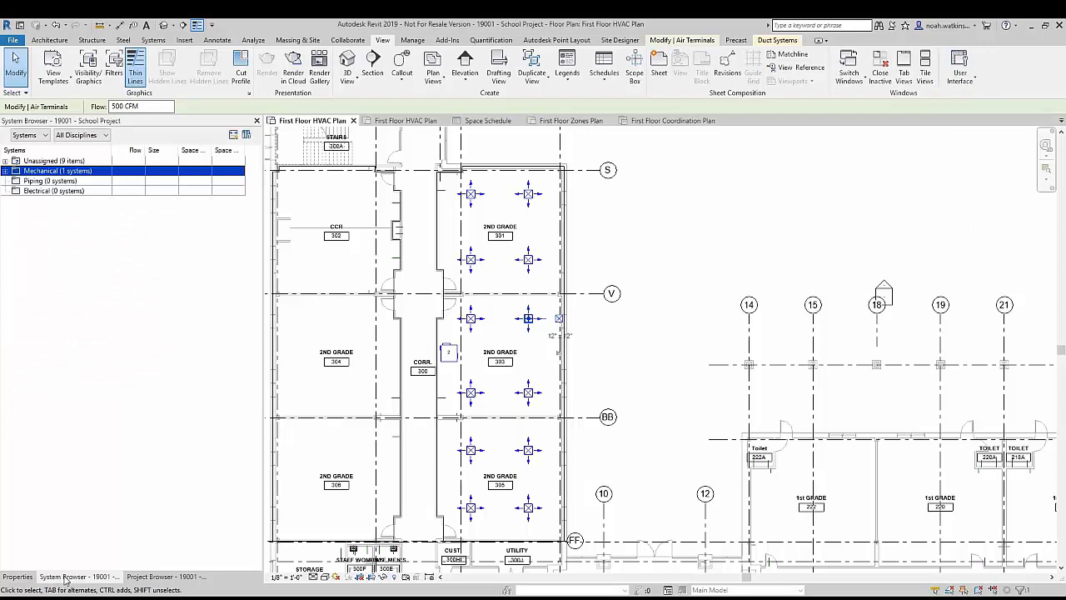
pyautogui.click(6, 171)
pyautogui.click(17, 181)
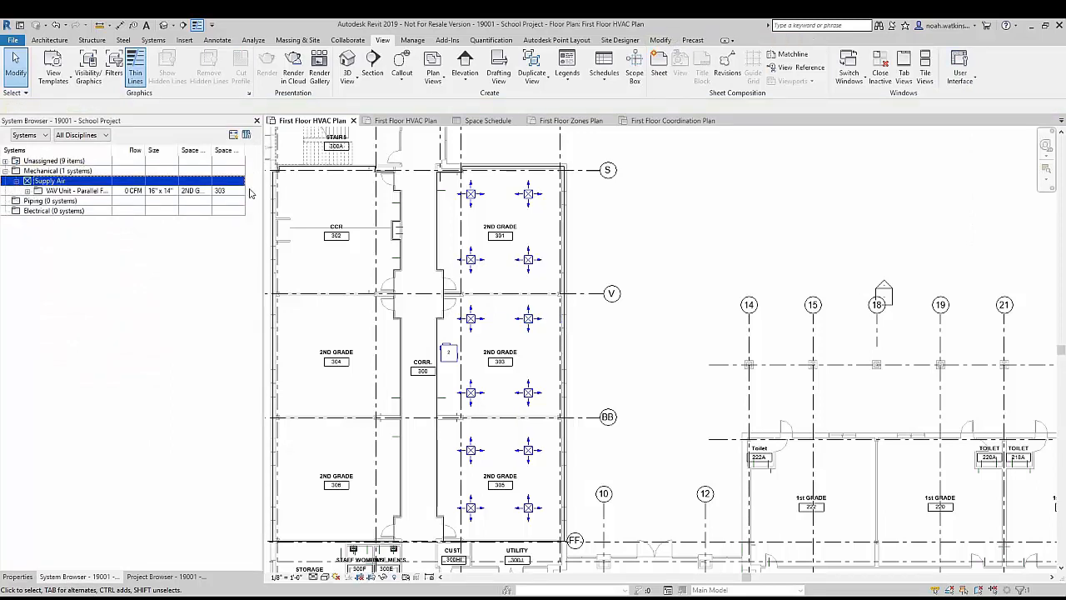
# Step: Widen the System Browser and its Flow, Size, Space Name and Space Number columns so their contents are fully readable
pyautogui.moveTo(264, 518); pyautogui.dragTo(454, 513)
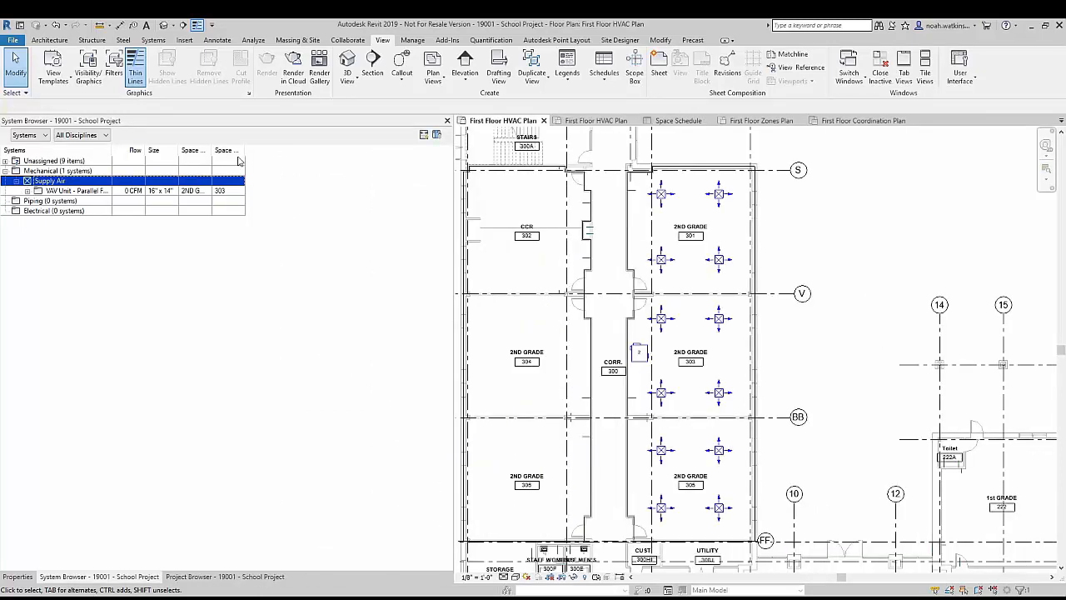
pyautogui.moveTo(245, 151); pyautogui.dragTo(388, 154)
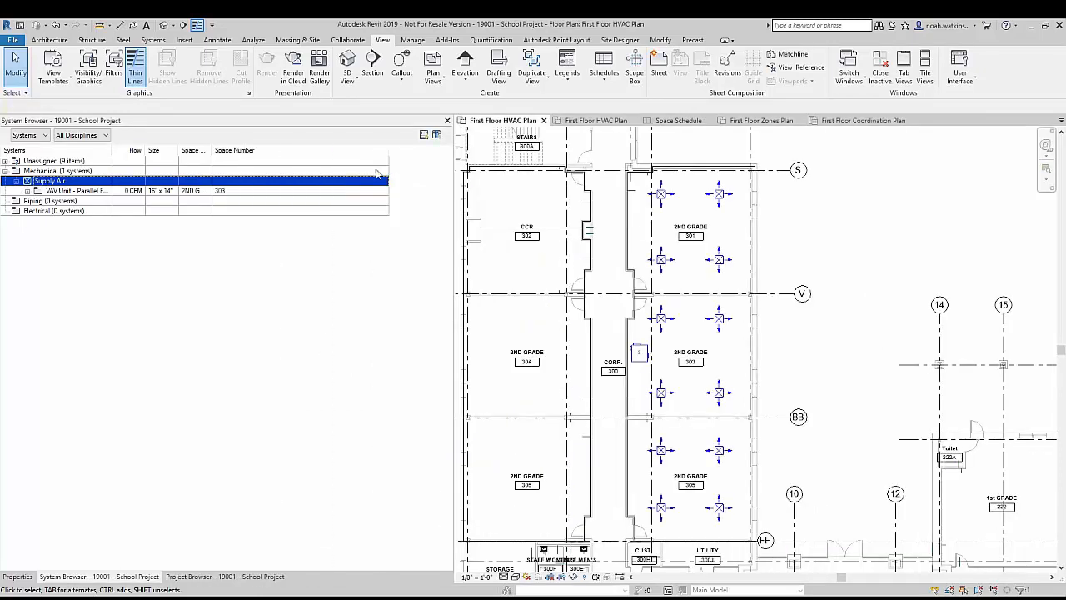
pyautogui.keyDown('ctrl'); pyautogui.click(212, 161); pyautogui.keyUp('ctrl')
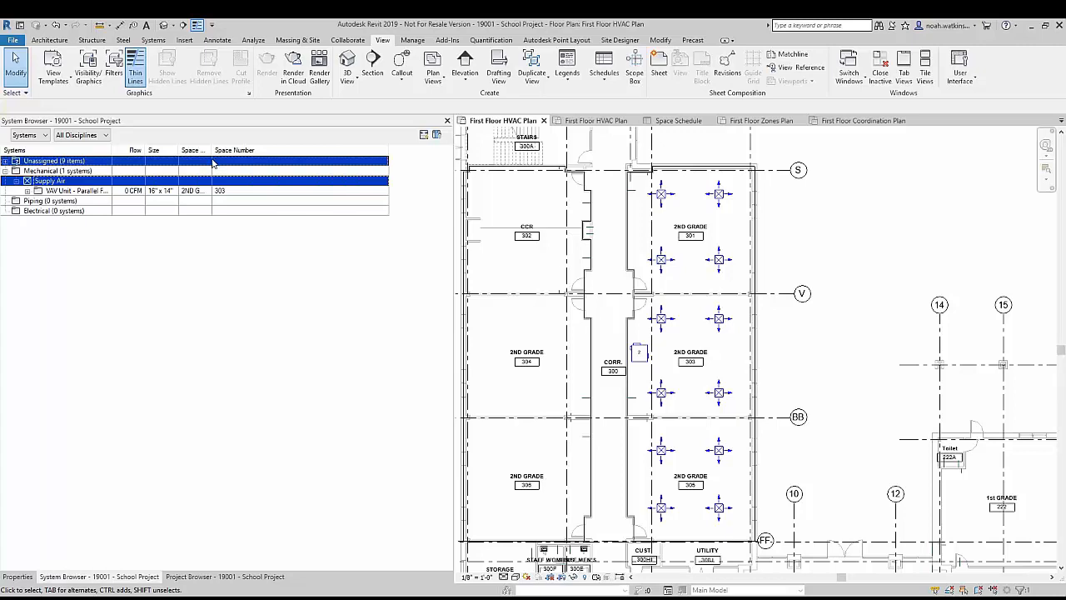
pyautogui.click(213, 174)
pyautogui.moveTo(213, 151); pyautogui.dragTo(282, 150)
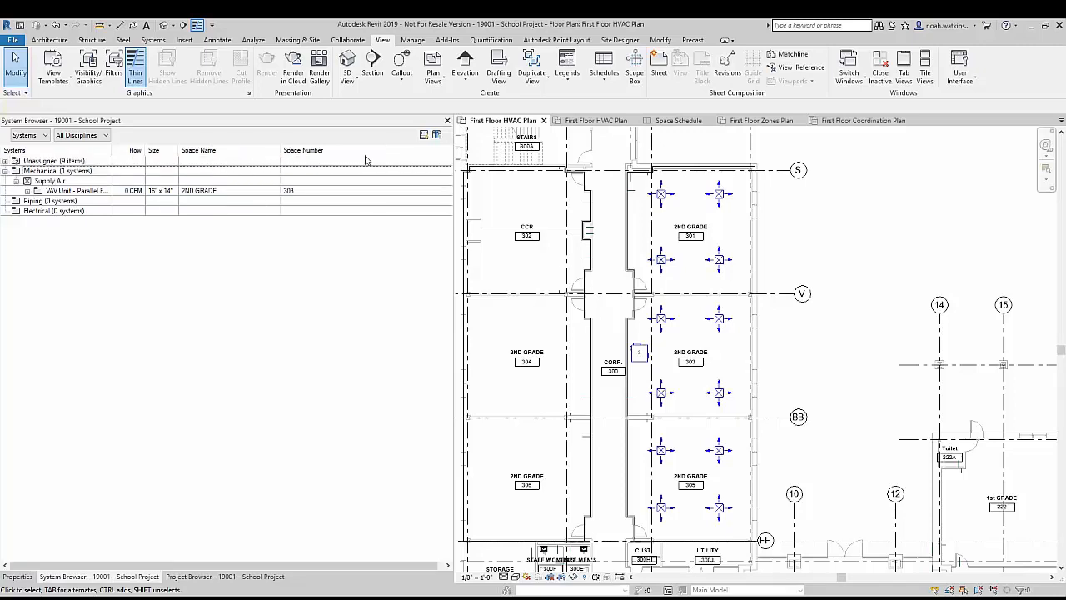
pyautogui.moveTo(179, 149)
pyautogui.mouseDown()
pyautogui.moveTo(200, 149)
pyautogui.moveTo(170, 151)
pyautogui.mouseUp()
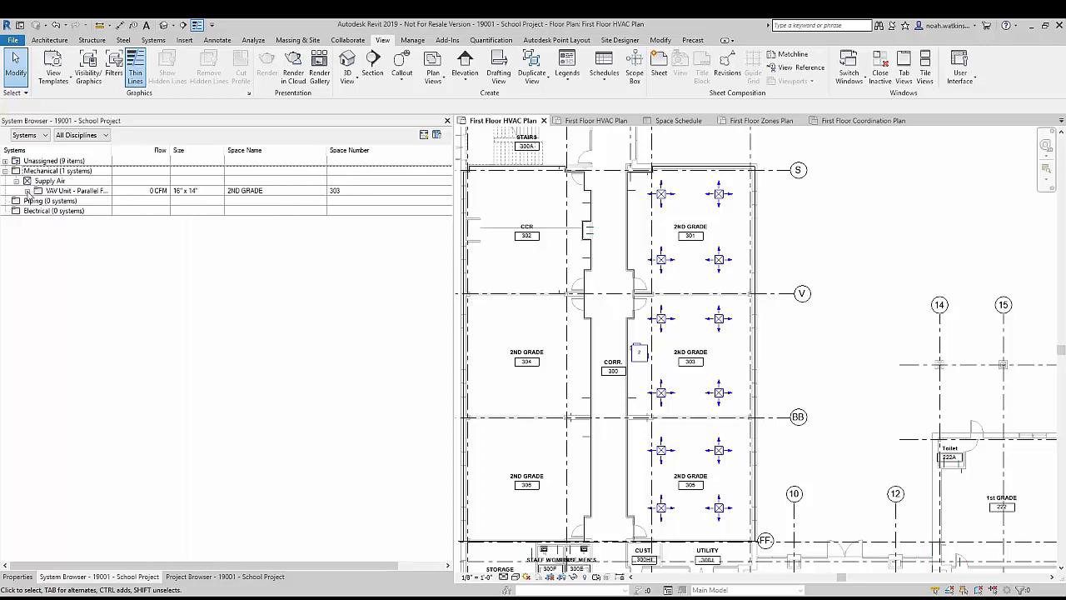
# Step: Expand the VAV unit's 2nd Grade 301/303/305 system and examine its supply diffusers, the system entry and the unit through the System Browser
pyautogui.click(27, 191)
pyautogui.click(38, 201)
pyautogui.click(383, 335)
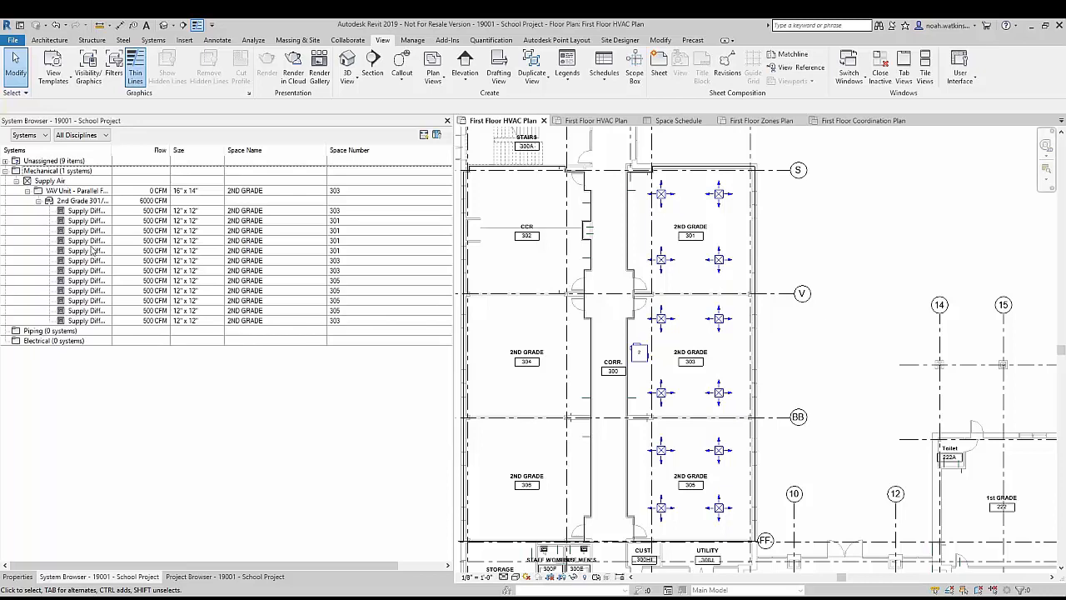
pyautogui.click(97, 211)
pyautogui.keyDown('ctrl'); pyautogui.click(97, 222); pyautogui.keyUp('ctrl')
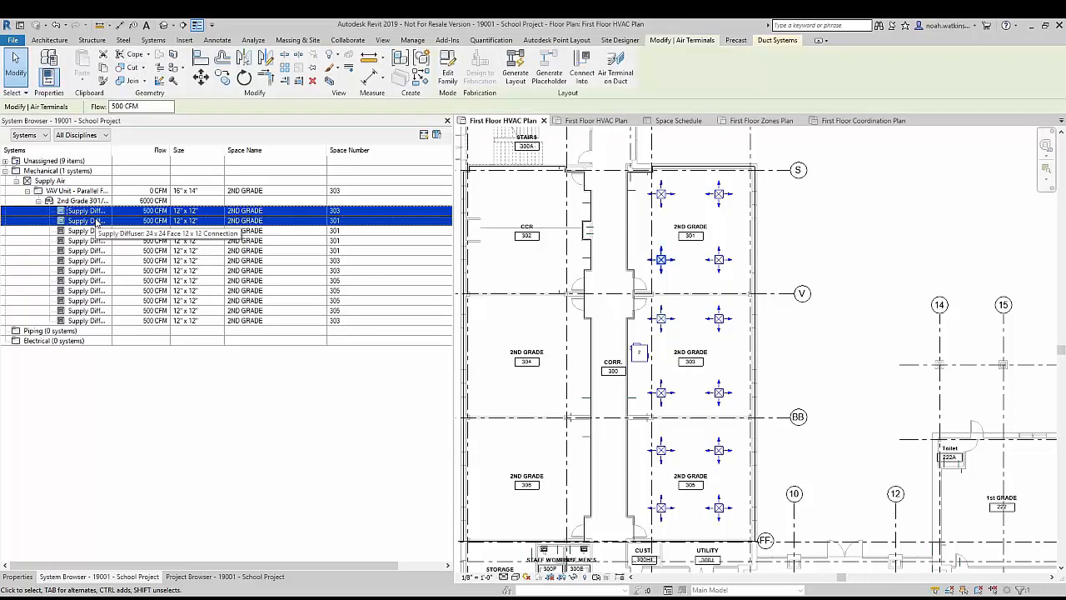
pyautogui.click(80, 224)
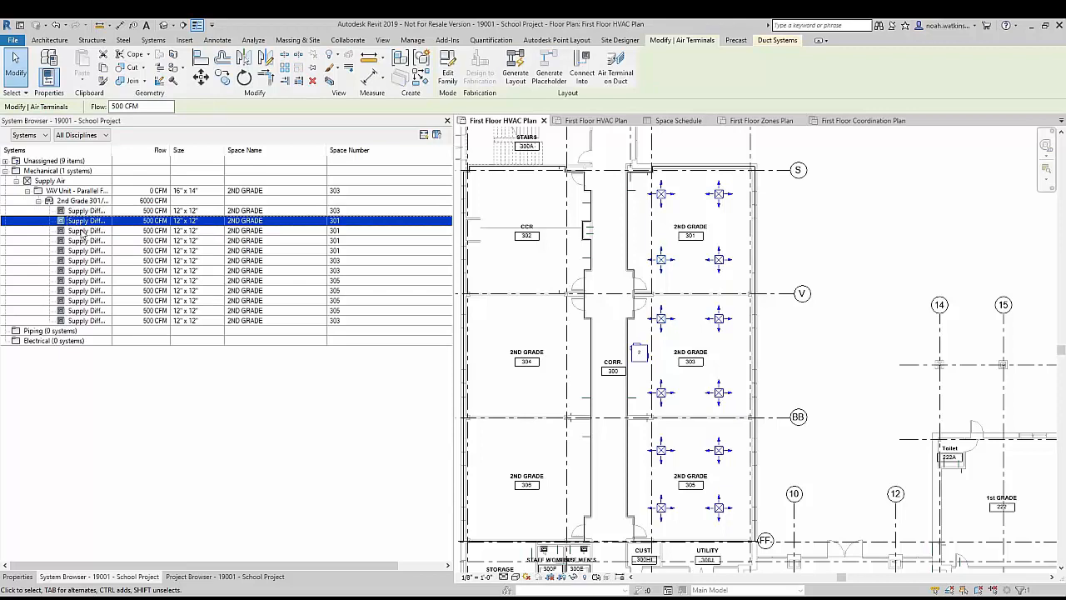
pyautogui.click(83, 233)
pyautogui.click(88, 201)
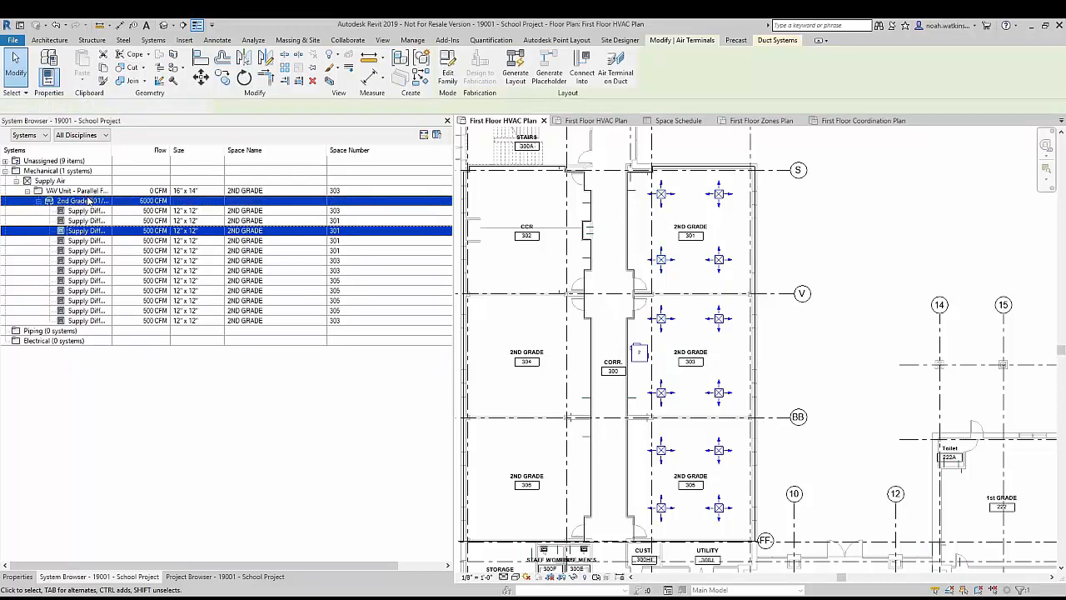
pyautogui.click(87, 190)
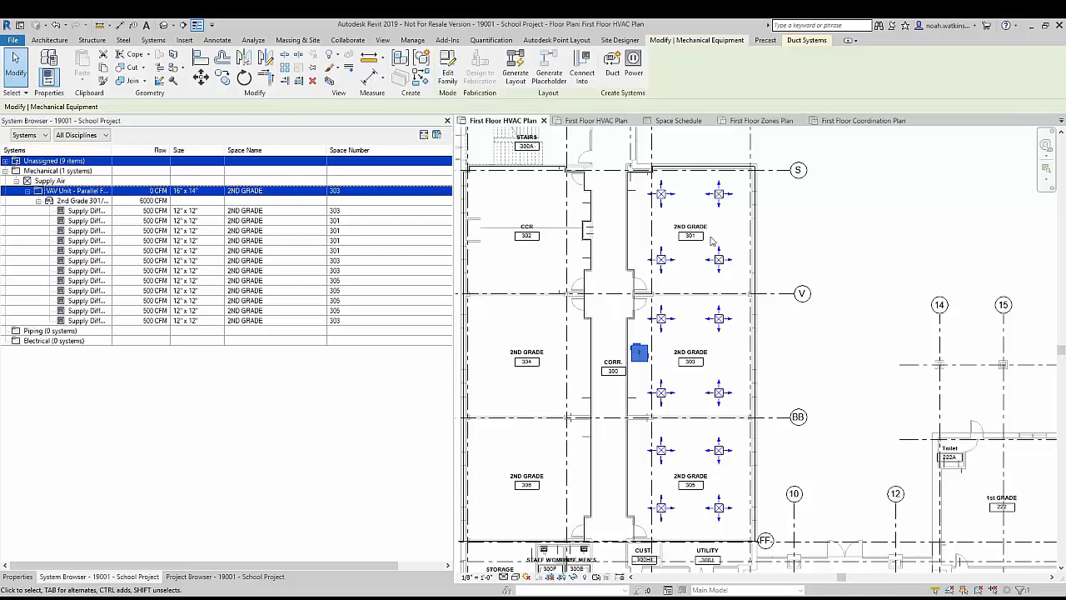
# Step: Select classroom 301's upper-left diffuser in the plan, review its properties, and compare it with the diffuser entries in the System Browser
pyautogui.click(661, 197)
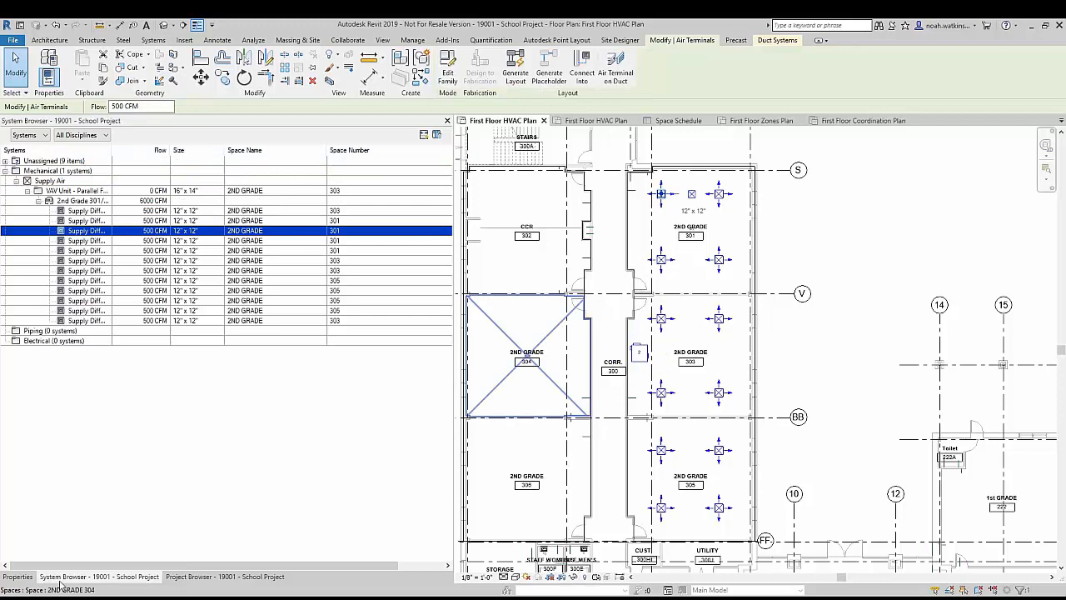
pyautogui.click(16, 576)
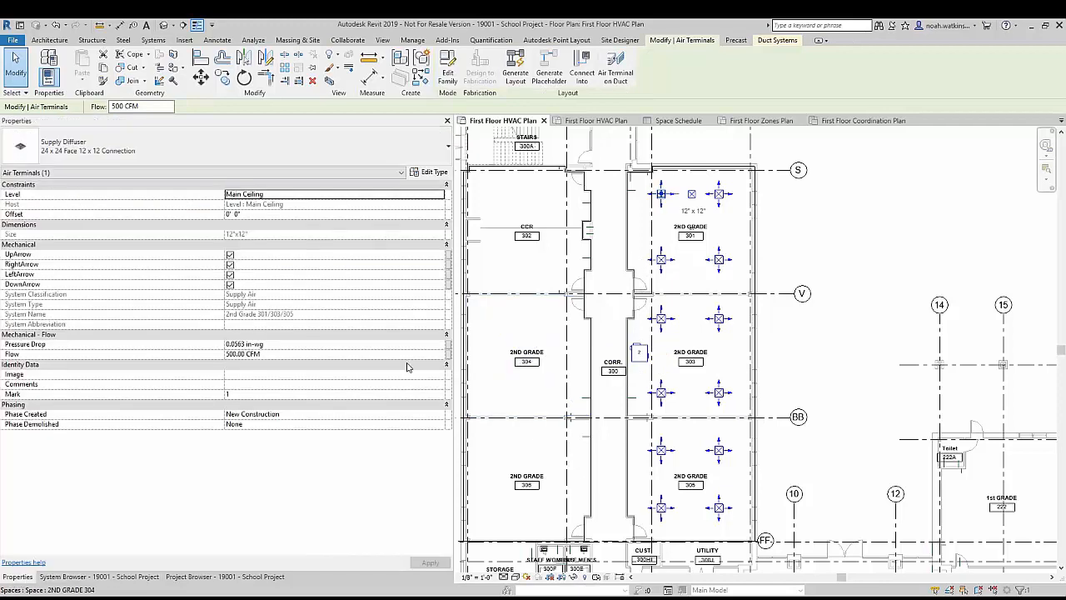
pyautogui.click(262, 579)
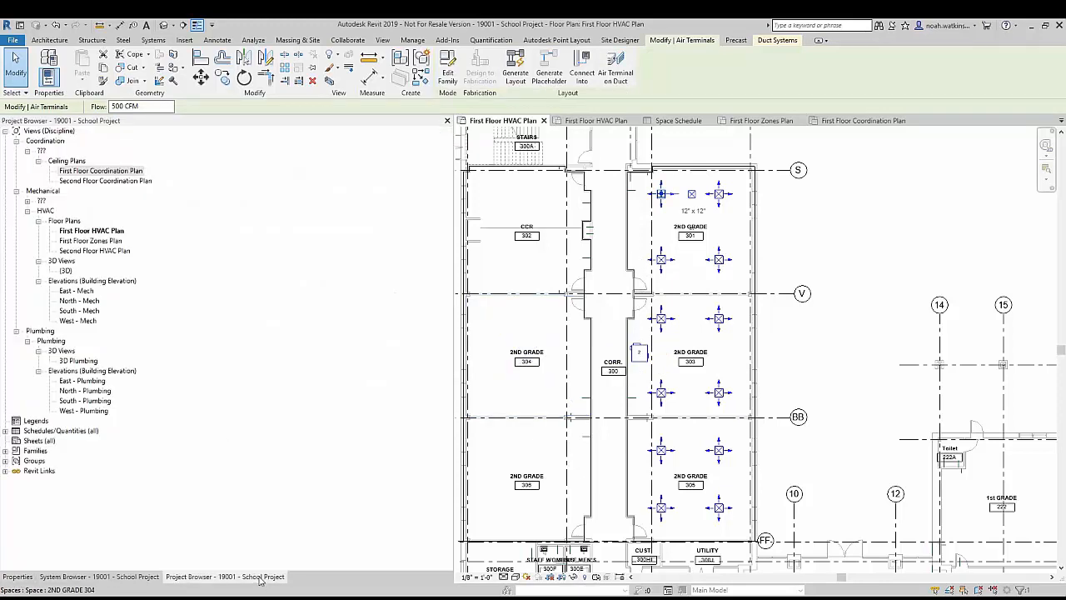
pyautogui.click(131, 580)
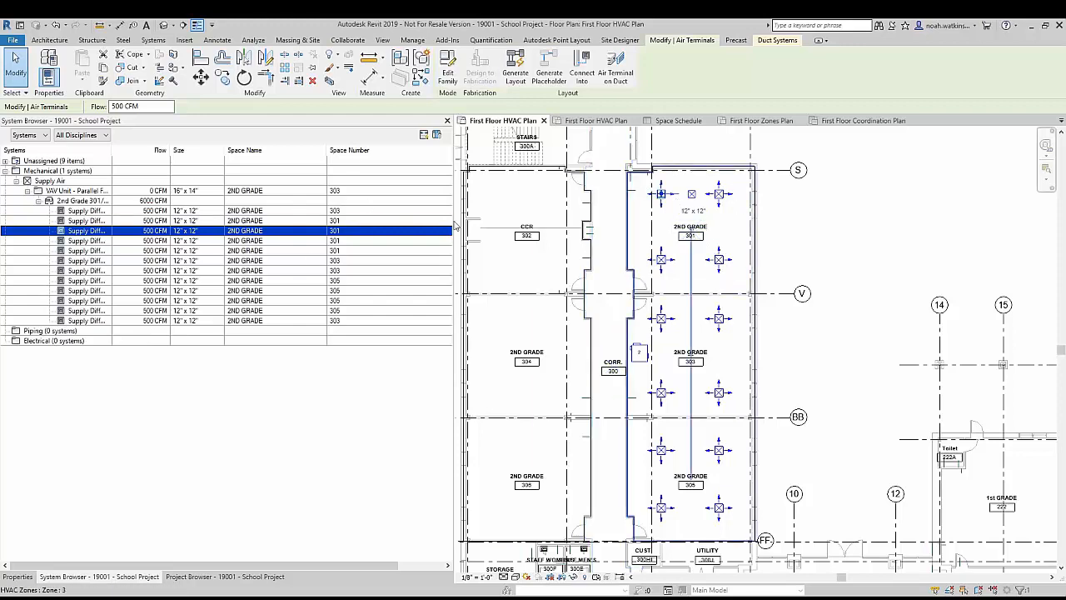
pyautogui.keyDown('ctrl'); pyautogui.click(367, 224); pyautogui.keyUp('ctrl')
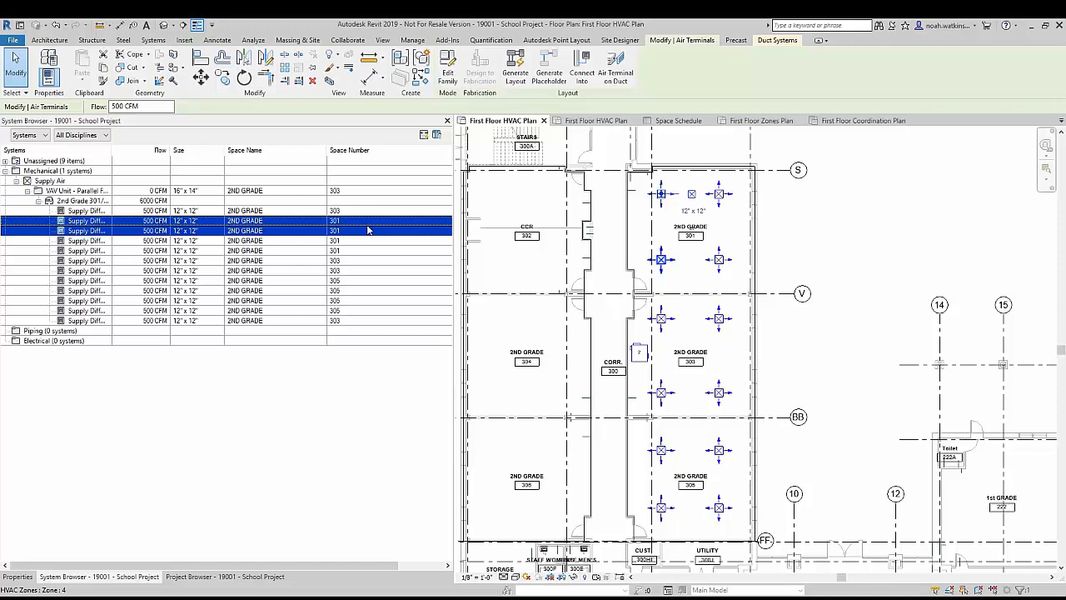
pyautogui.click(371, 231)
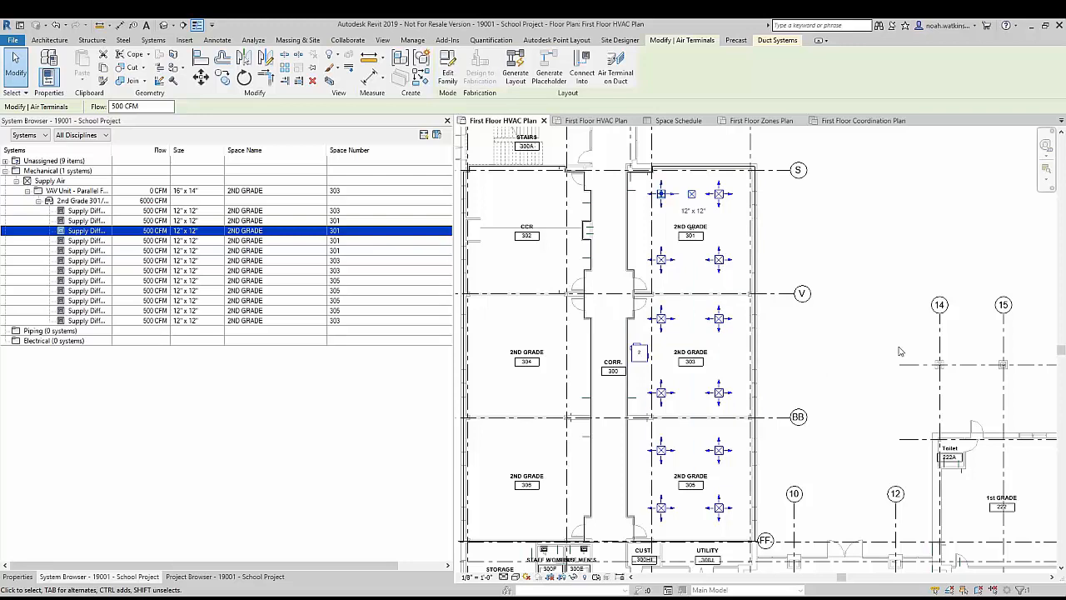
# Step: Switch to the School-MEP 8 Complete model's First Floor HVAC Plan and examine the ductwork in classrooms 303 and 305
pyautogui.click(595, 120)
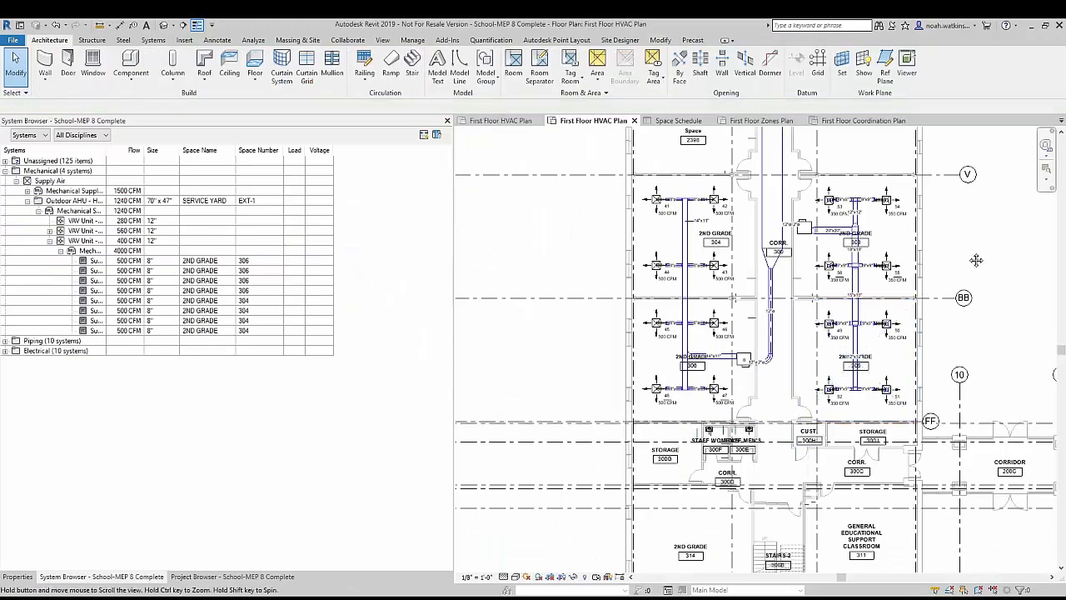
pyautogui.moveTo(872, 296); pyautogui.dragTo(819, 254, button='middle')
pyautogui.scroll(1, 818, 253)
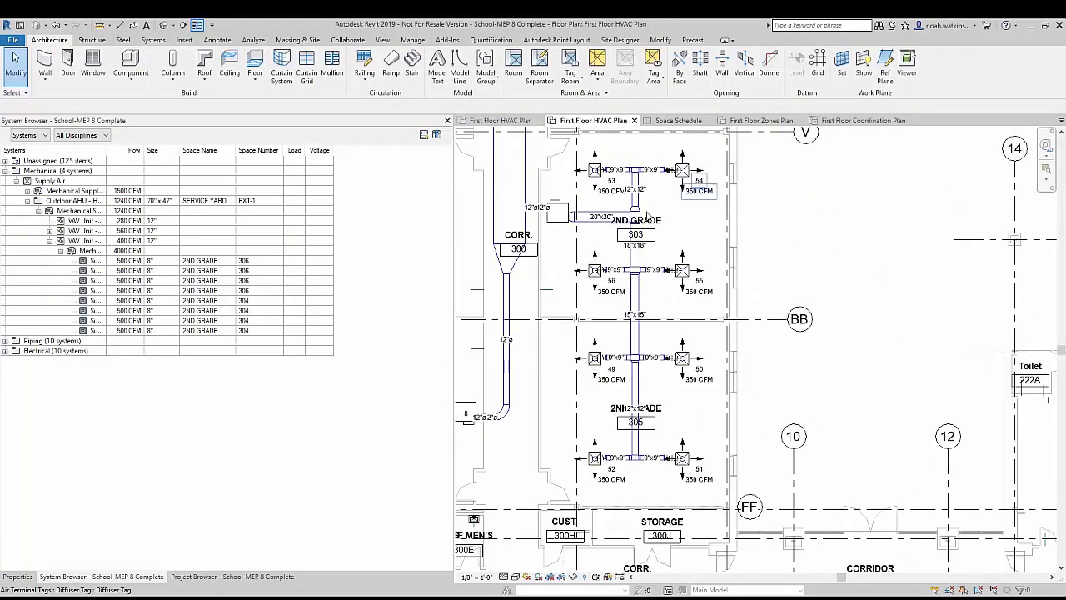